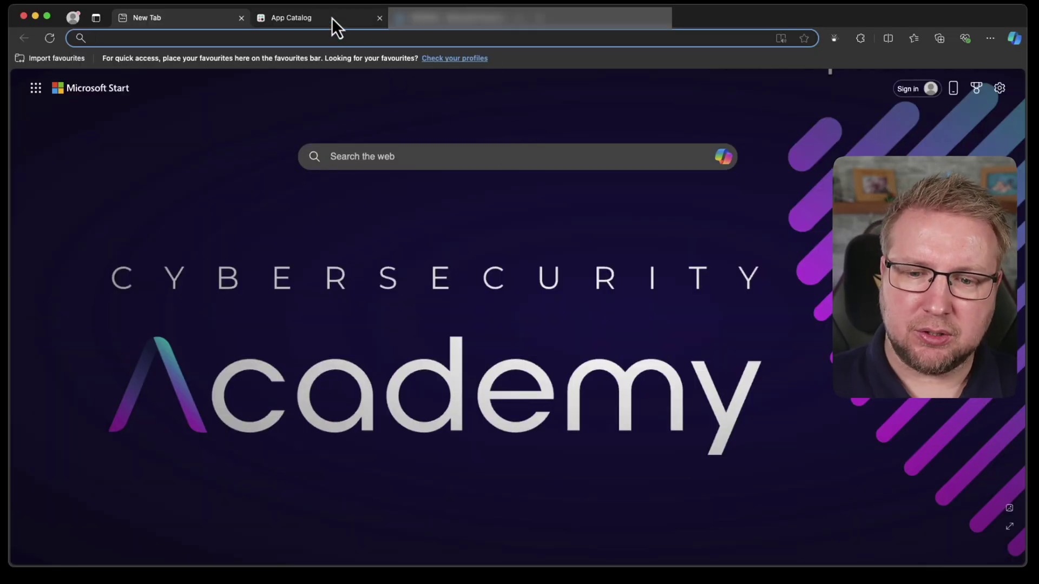
# Step: Browse the appcatalog.cloud listing of 1.276 apps and visit its Documentation page
pyautogui.click(332, 18)
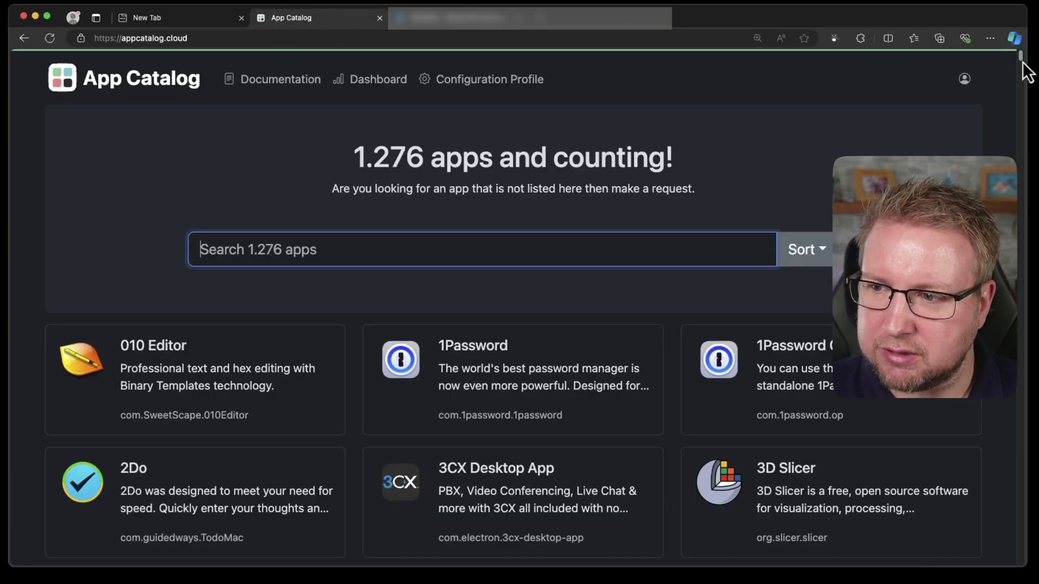
pyautogui.moveTo(1022, 61)
pyautogui.mouseDown()
pyautogui.moveTo(1023, 104)
pyautogui.moveTo(1022, 64)
pyautogui.mouseUp()
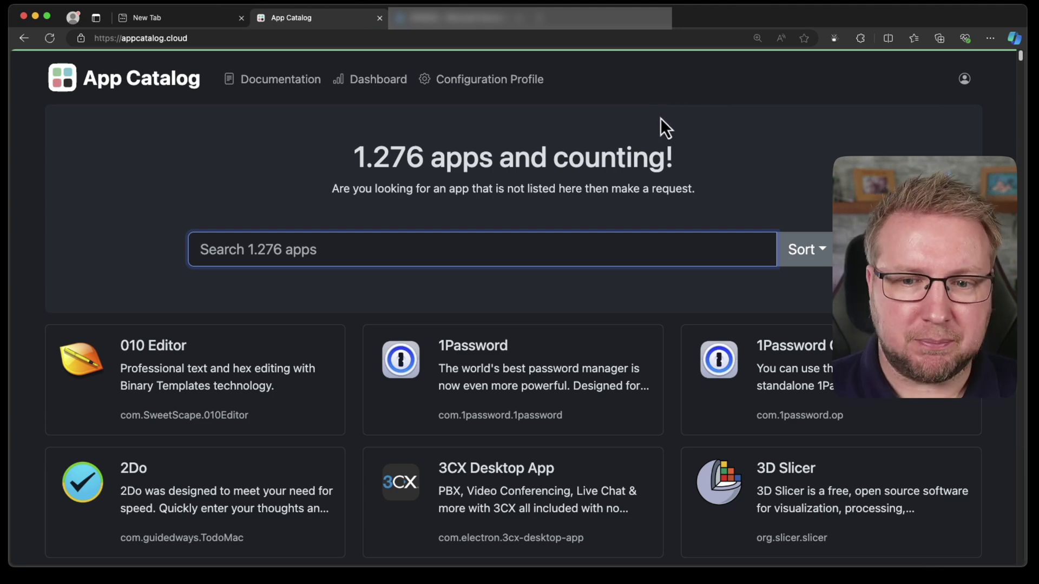
pyautogui.click(262, 80)
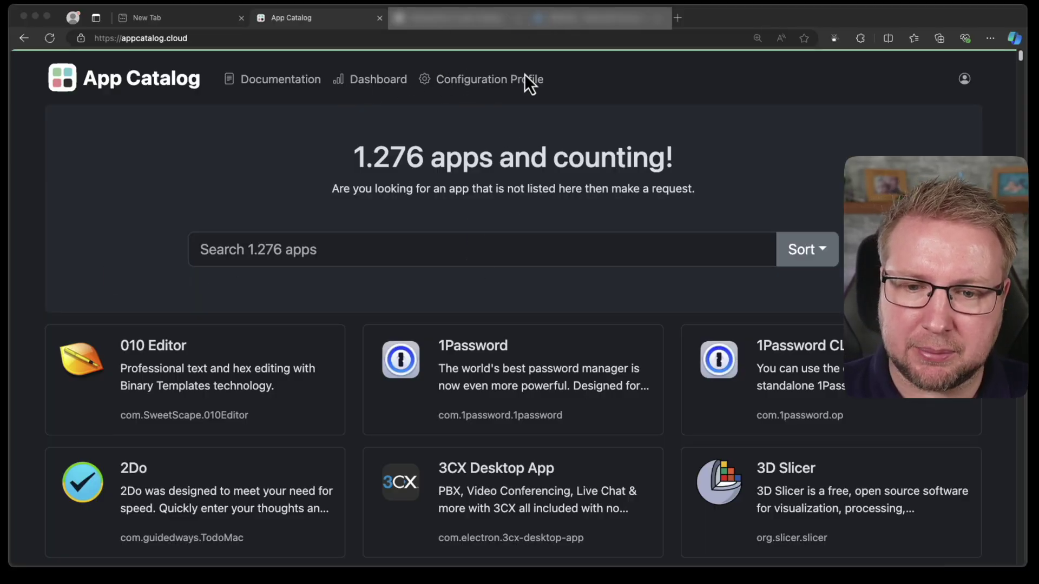
# Step: Download the catalog_macos.pkg installer from the Installing App Catalog docs page
pyautogui.click(487, 30)
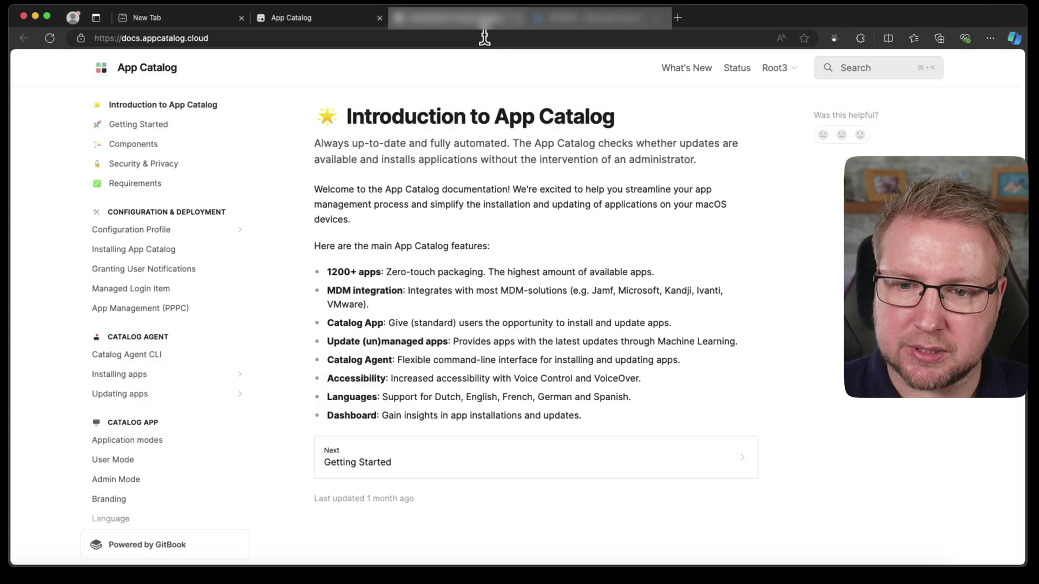
pyautogui.click(149, 251)
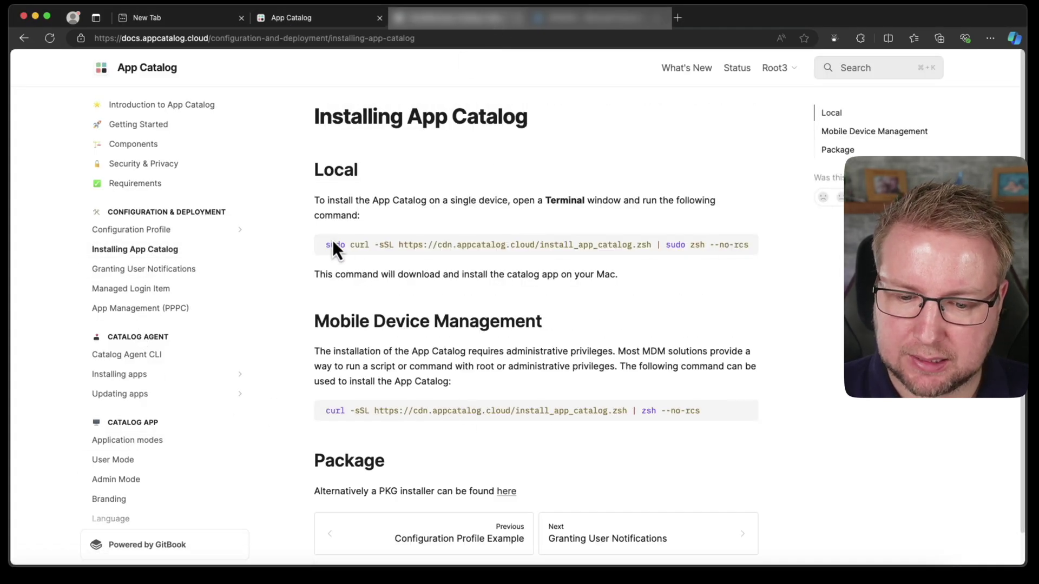
pyautogui.scroll(-1, 407, 433)
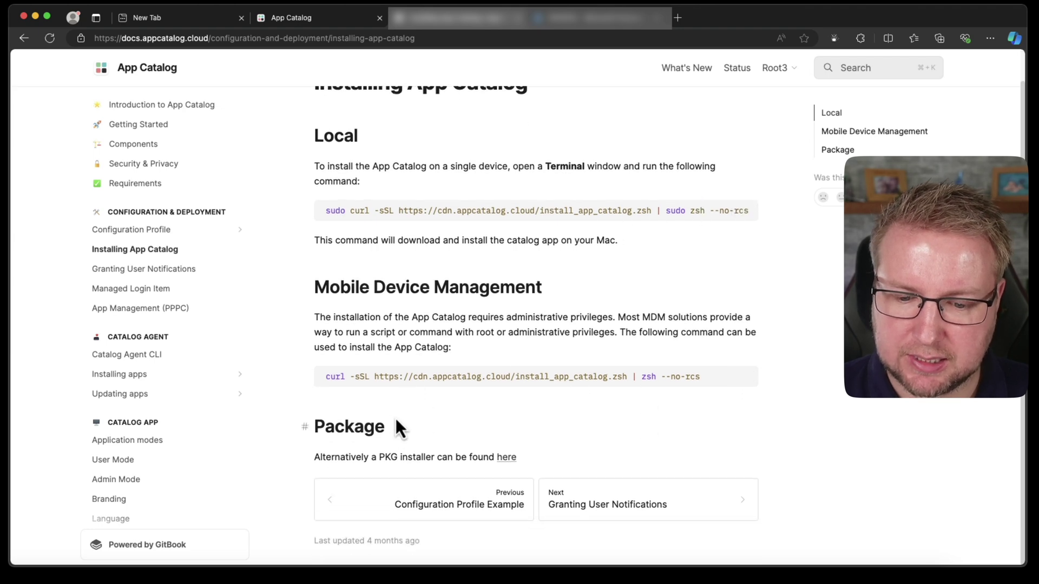
pyautogui.click(509, 458)
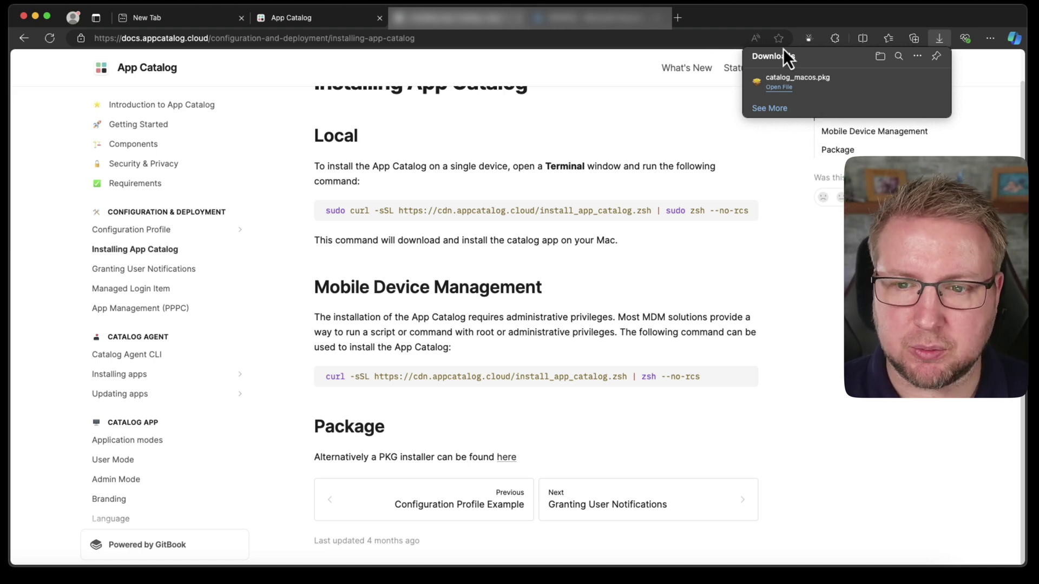
pyautogui.click(601, 19)
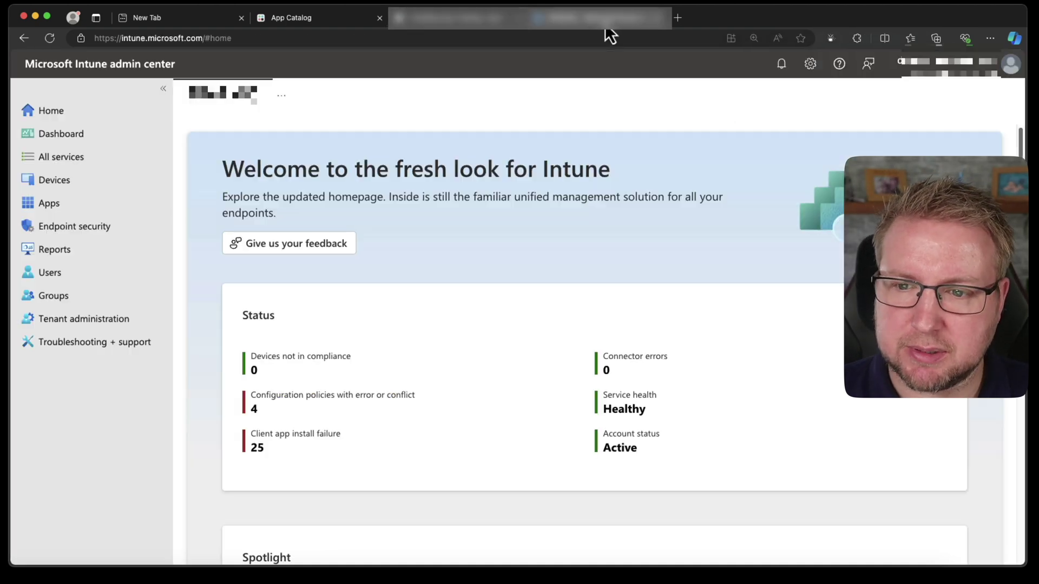
# Step: Start adding a new macOS app of type macOS app (PKG) under Apps > macOS
pyautogui.click(81, 183)
pyautogui.click(111, 207)
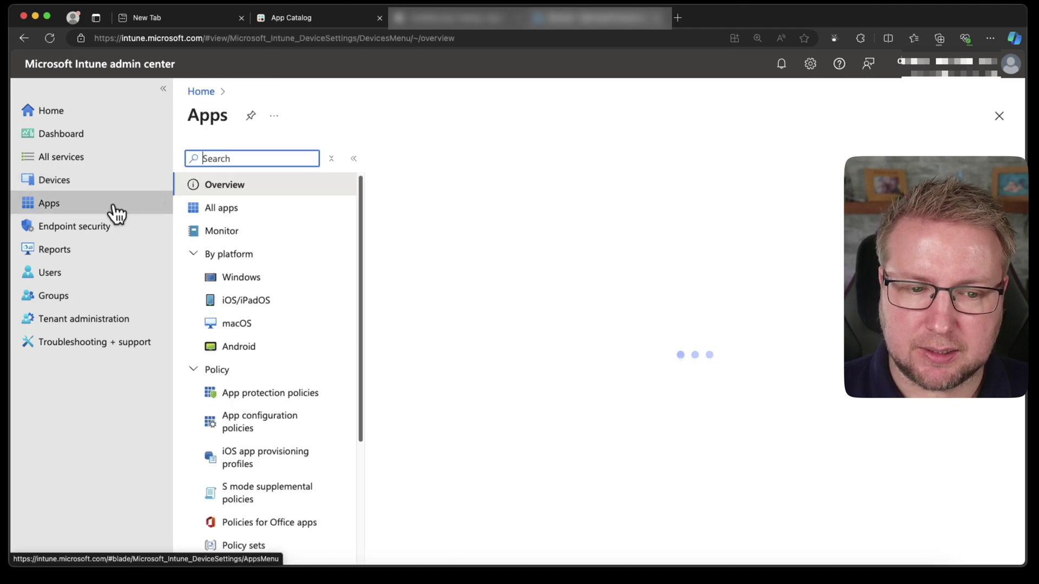
pyautogui.click(248, 210)
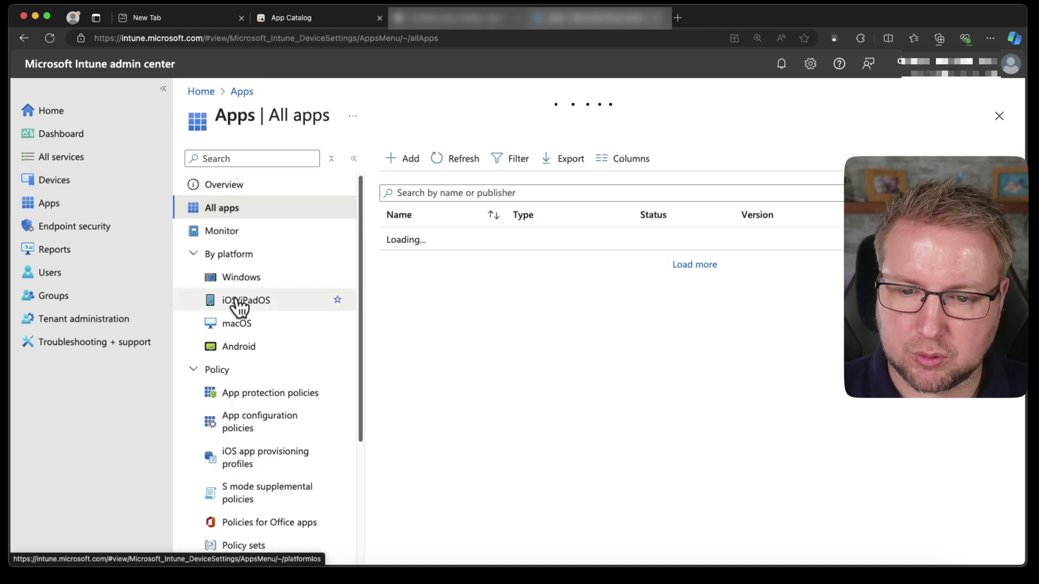
pyautogui.click(256, 326)
pyautogui.click(413, 160)
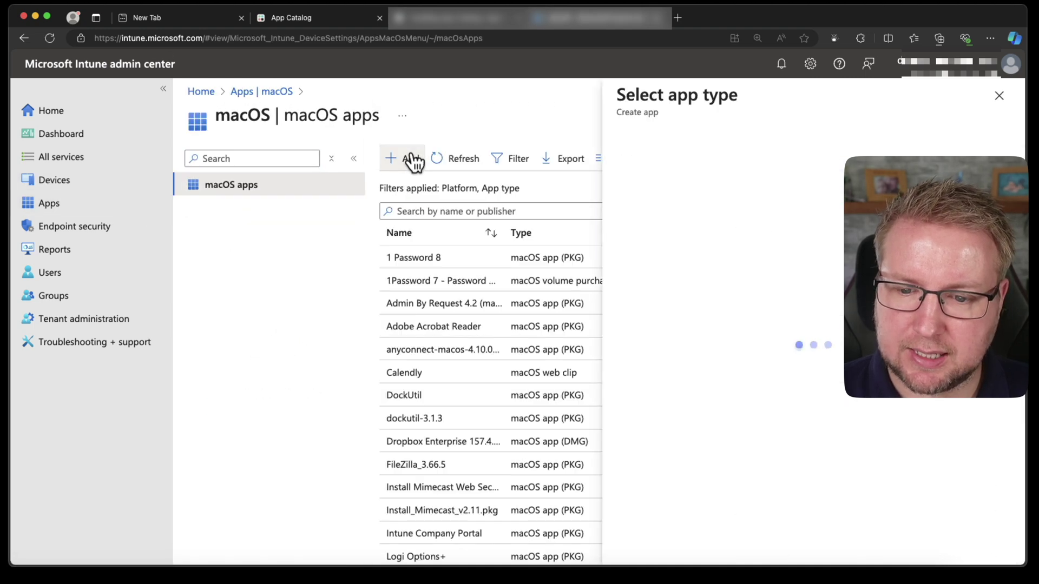
pyautogui.click(749, 166)
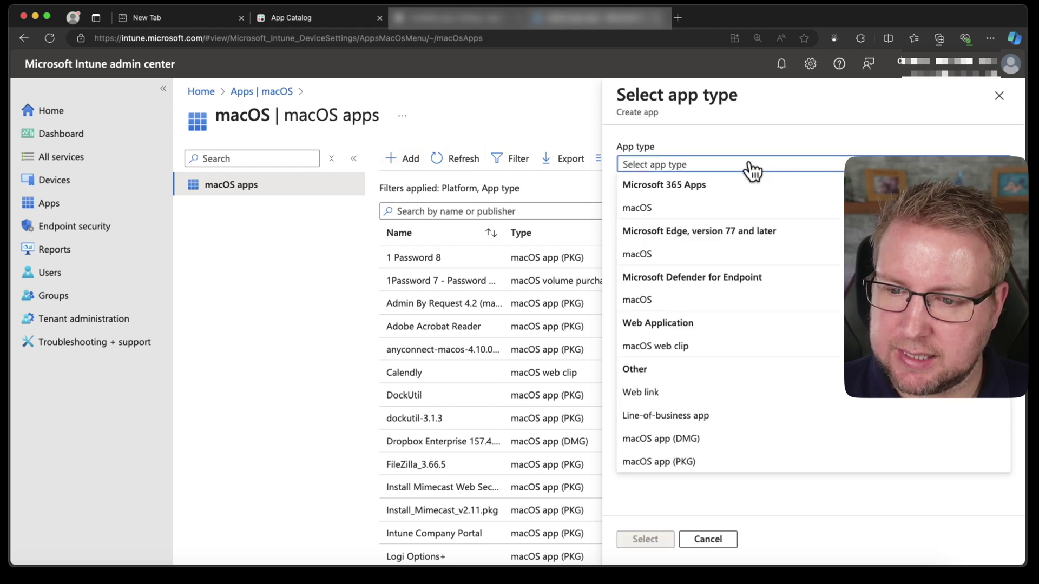
pyautogui.click(734, 464)
pyautogui.click(652, 540)
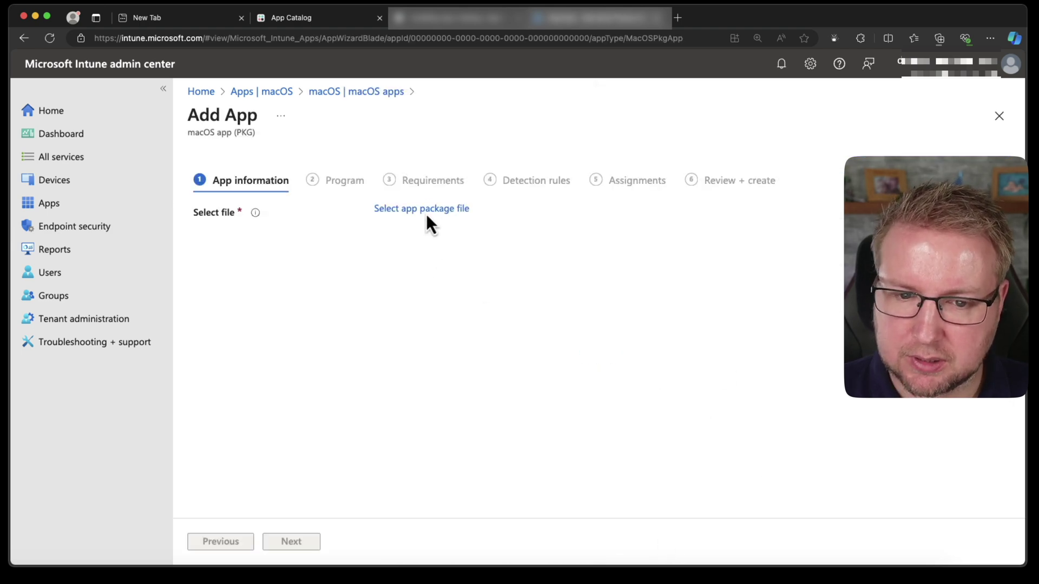
# Step: Upload catalog_macos.pkg as the app package file
pyautogui.click(403, 210)
pyautogui.click(807, 156)
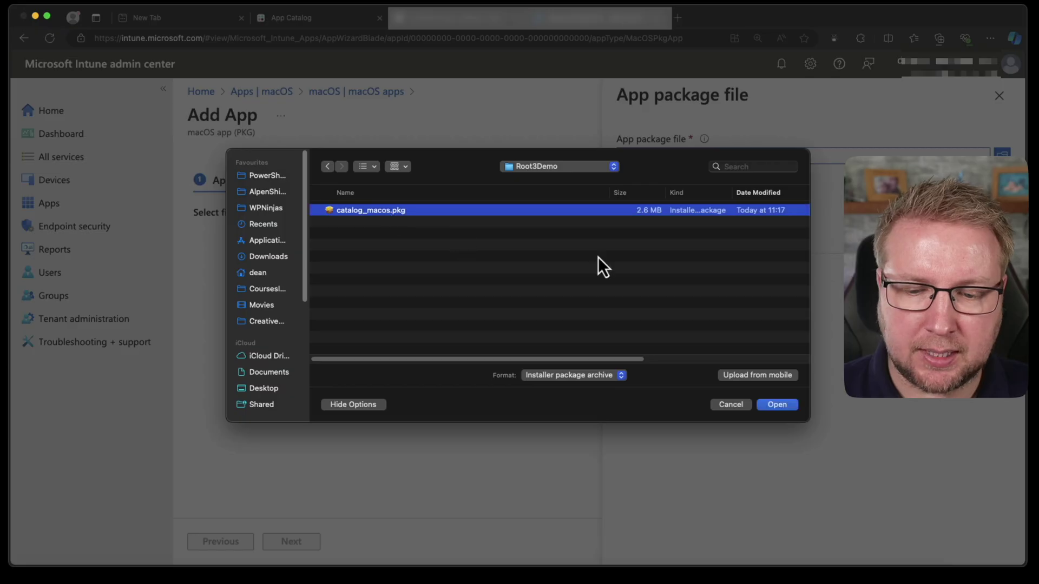
pyautogui.click(784, 404)
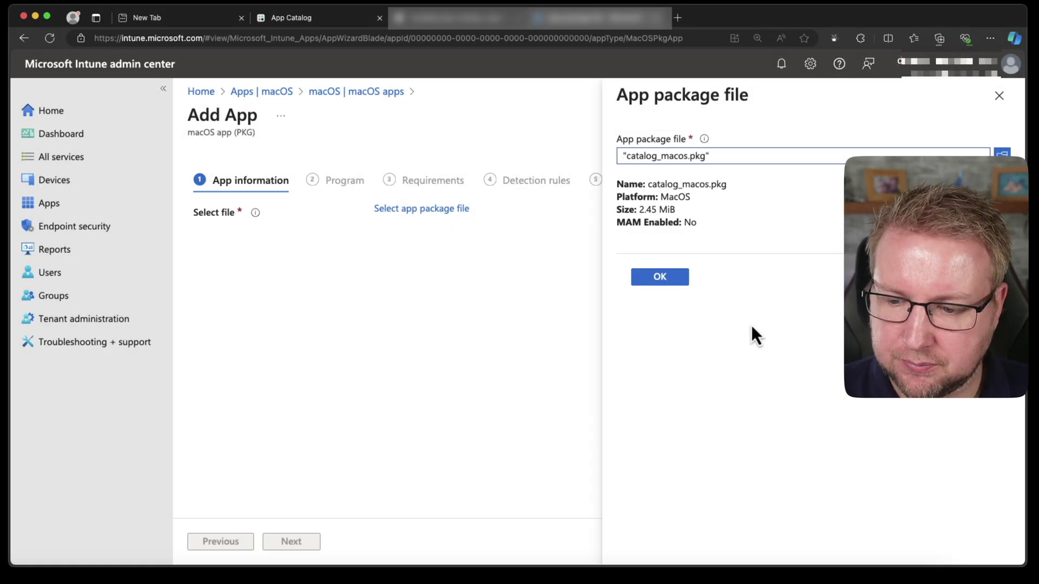
pyautogui.click(665, 278)
# Step: Set name AppCatalog, description 'MacOS App Catalog' and publisher Root3
pyautogui.click(473, 242)
pyautogui.press('super+a')
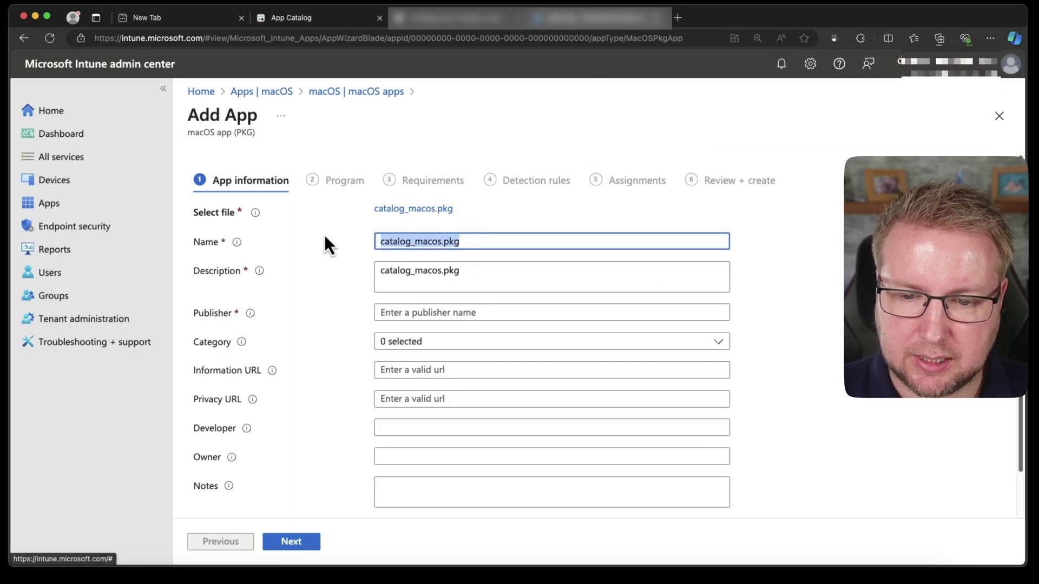
pyautogui.write('AppCatalog')
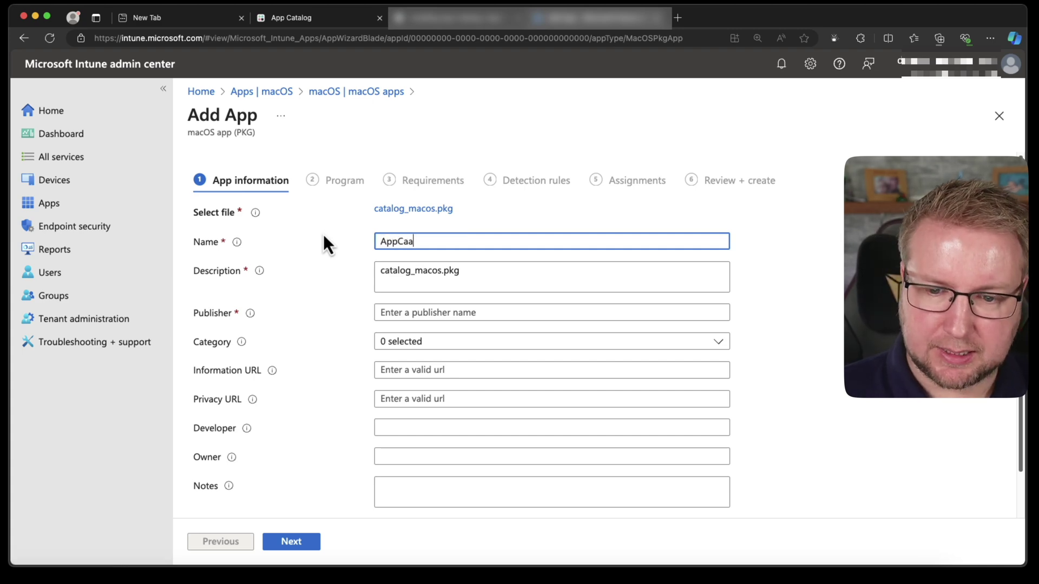
pyautogui.press('Tab')
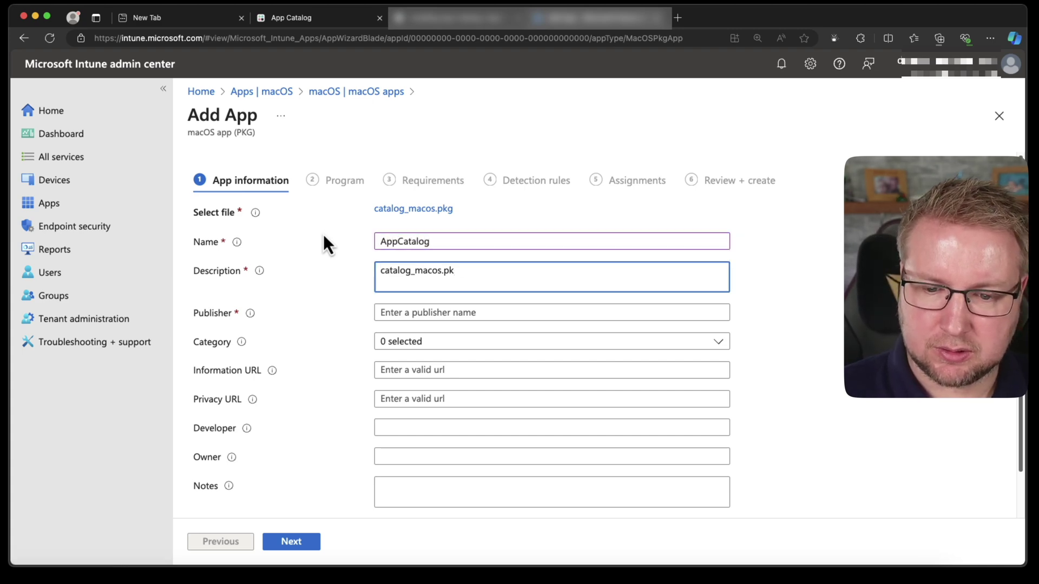
pyautogui.press('super+a')
pyautogui.write('MacOS App')
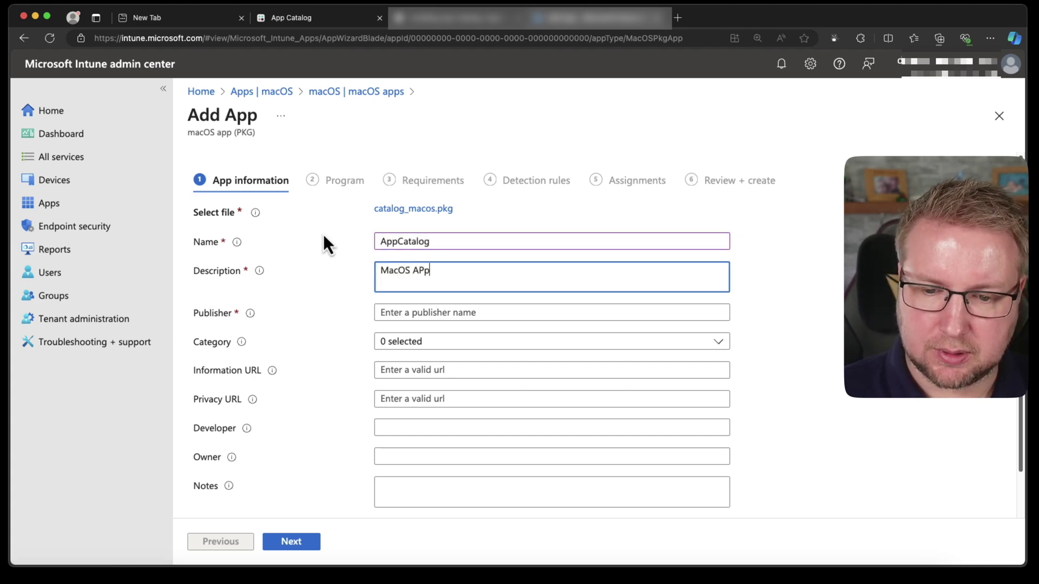
pyautogui.press('BackSpace')
pyautogui.press('BackSpace')
pyautogui.write('pp Catalog')
pyautogui.press('Tab')
pyautogui.write('Root3')
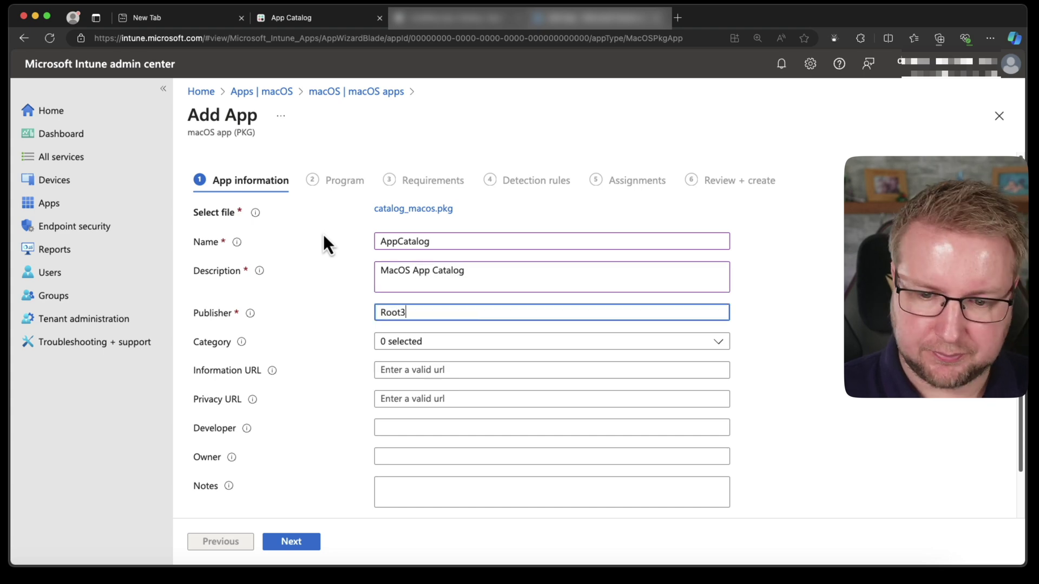
# Step: Skip install scripts, require macOS Sonoma 14.0 minimum, and accept the detection rules
pyautogui.click(310, 543)
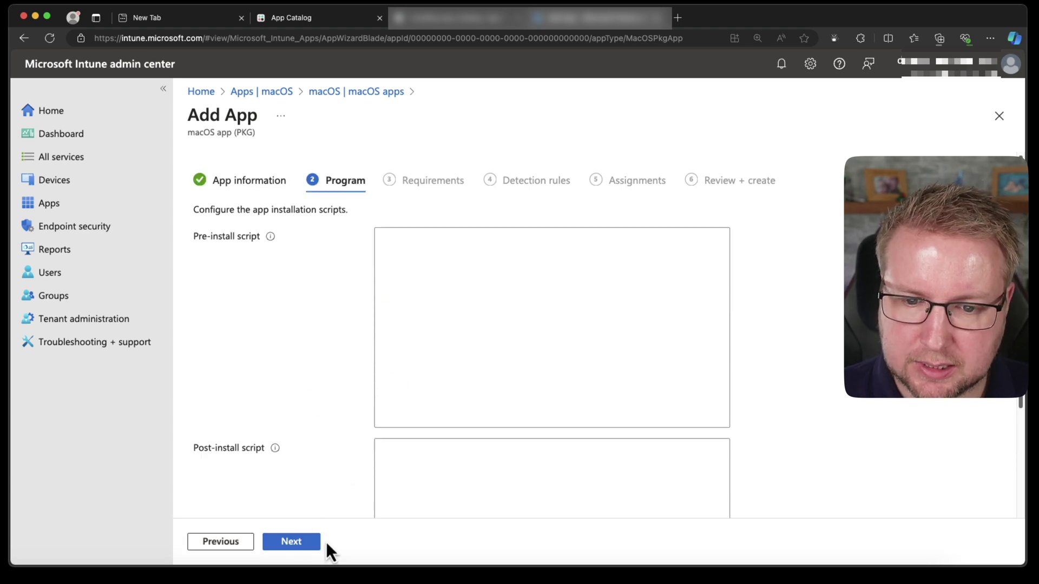
pyautogui.click(308, 544)
pyautogui.click(467, 212)
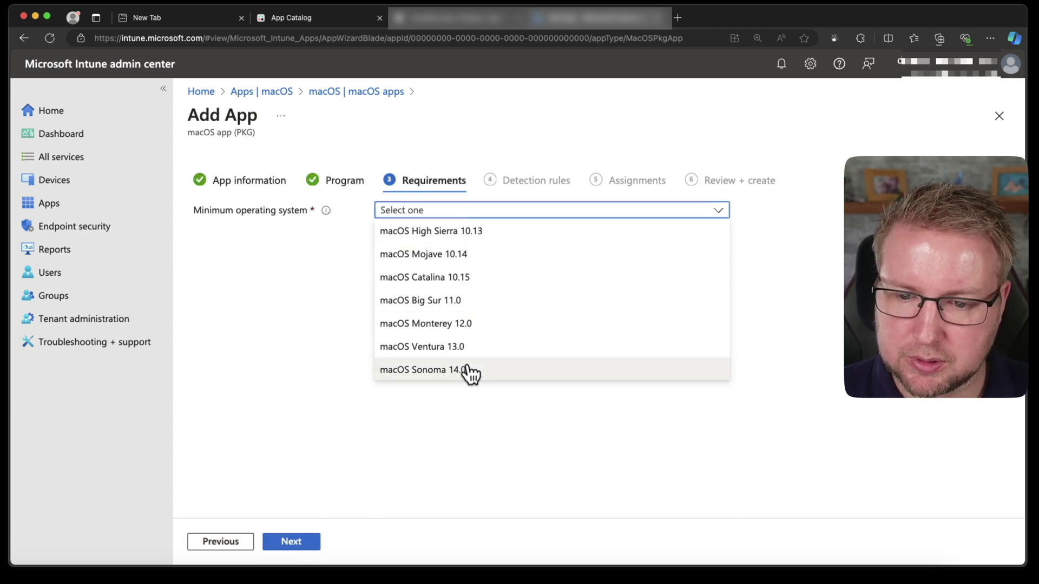
pyautogui.click(466, 370)
pyautogui.click(318, 545)
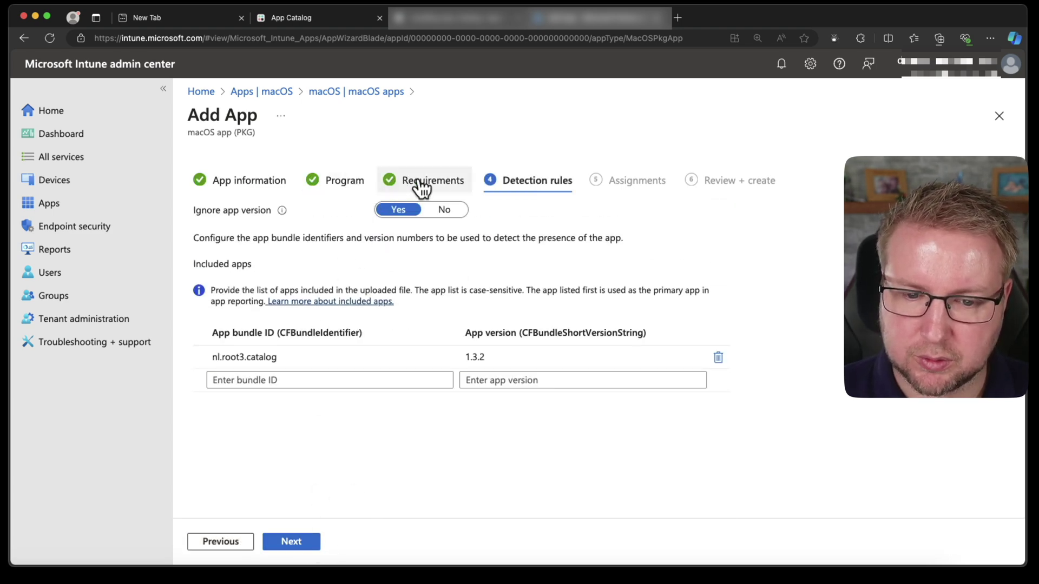
pyautogui.click(310, 544)
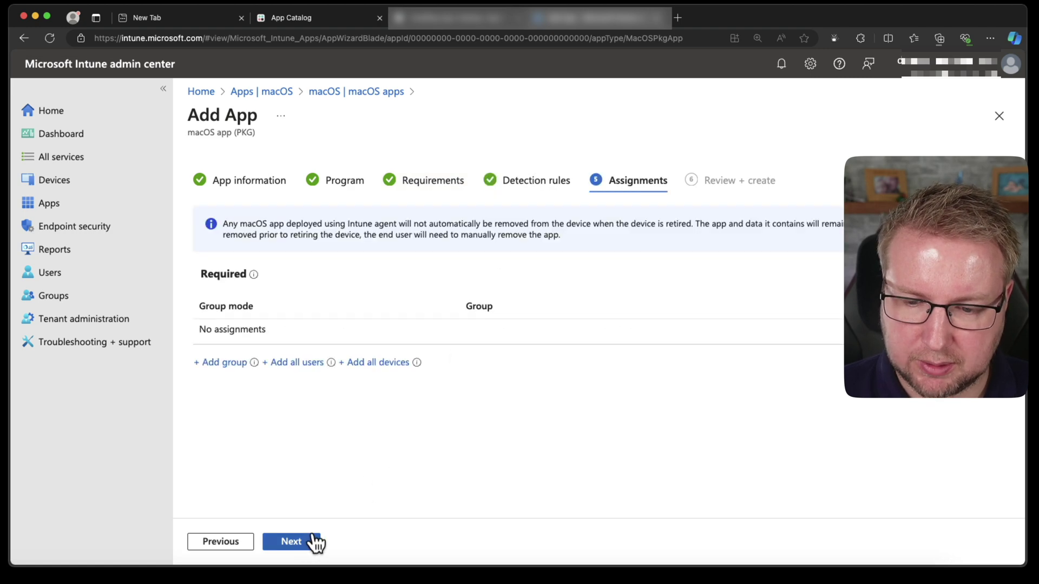
# Step: Assign the app as required to macOS - Work Secure Testing Ring and review the summary
pyautogui.click(224, 363)
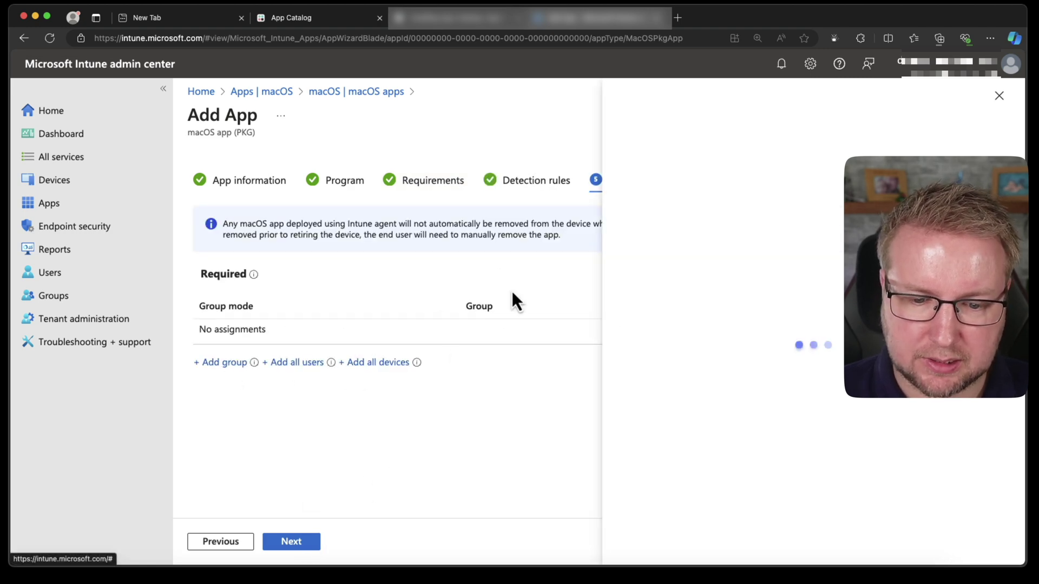
pyautogui.click(664, 205)
pyautogui.write('work')
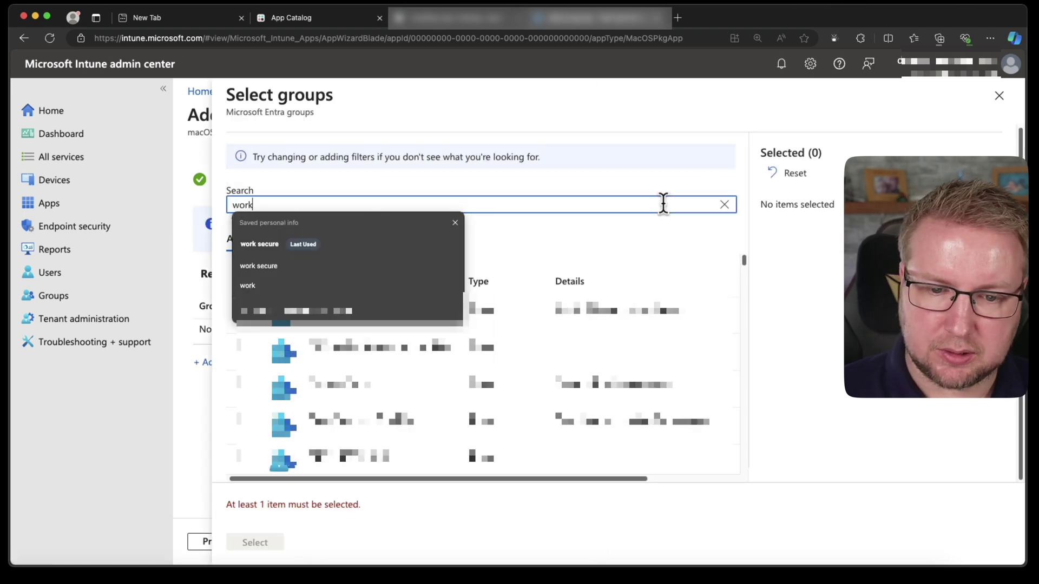
pyautogui.click(414, 242)
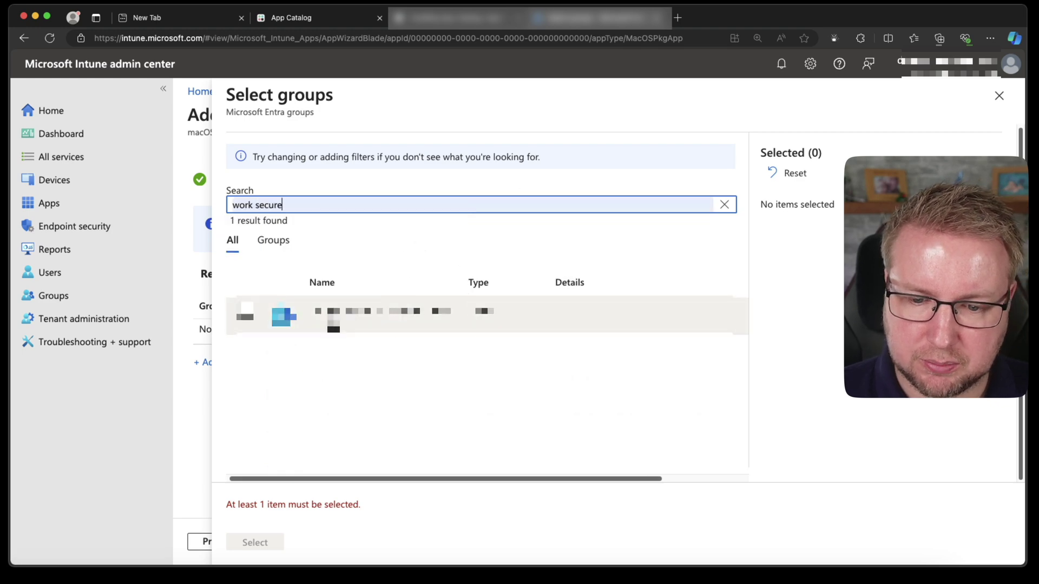
pyautogui.click(245, 308)
pyautogui.click(254, 542)
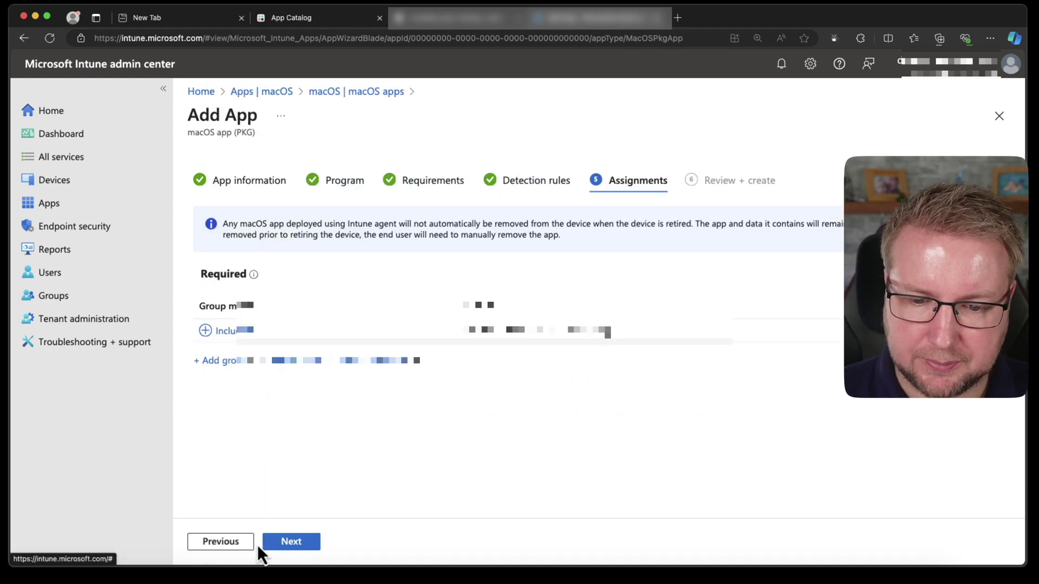
pyautogui.click(303, 543)
pyautogui.scroll(-5, 393, 449)
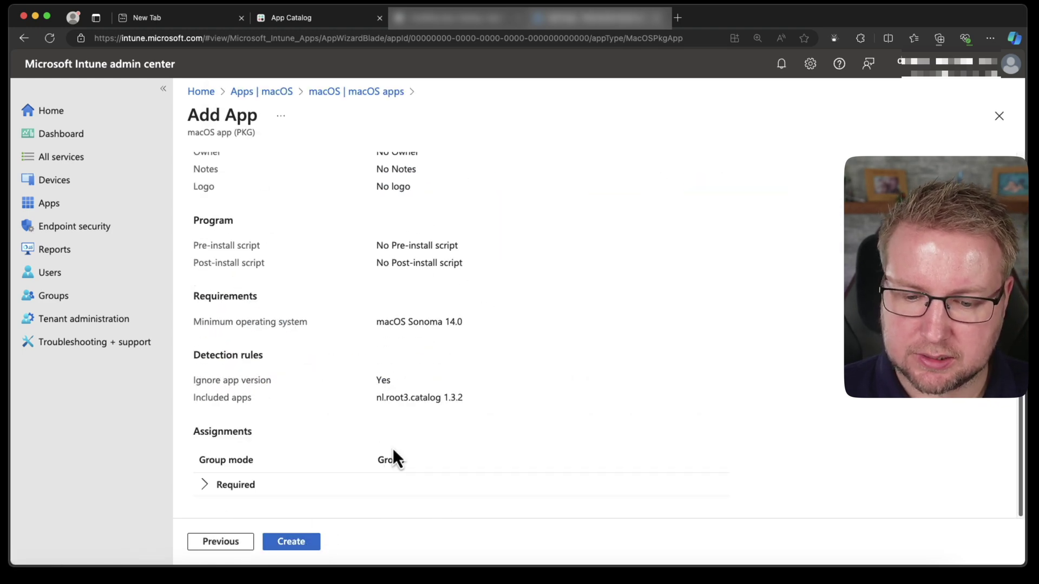
pyautogui.click(221, 485)
pyautogui.scroll(-1, 228, 482)
# Step: Create the AppCatalog app, enter the Mac's password, and return to the Installing App Catalog docs
pyautogui.click(301, 543)
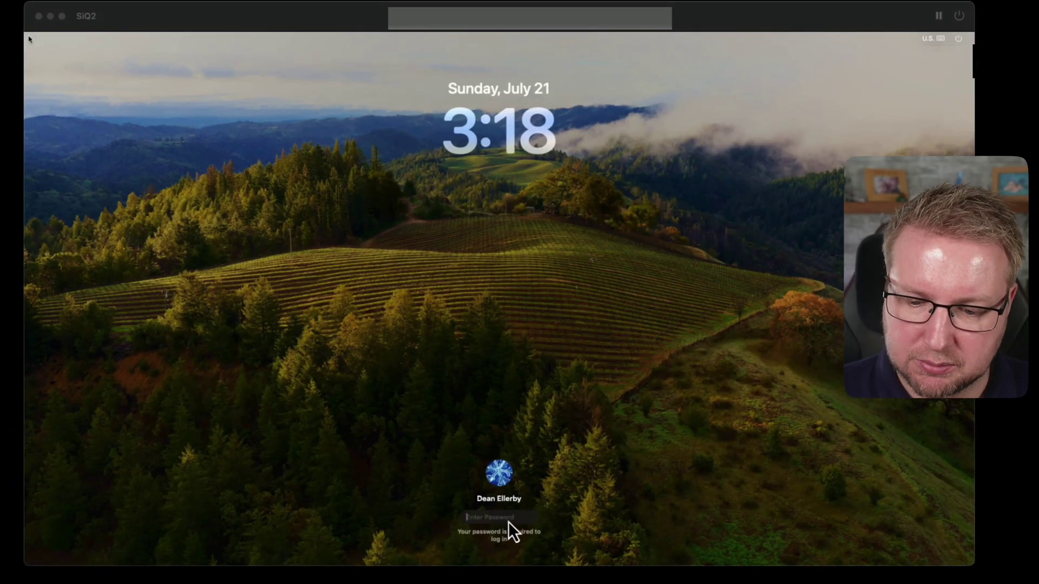
pyautogui.click(508, 521)
pyautogui.write('•••')
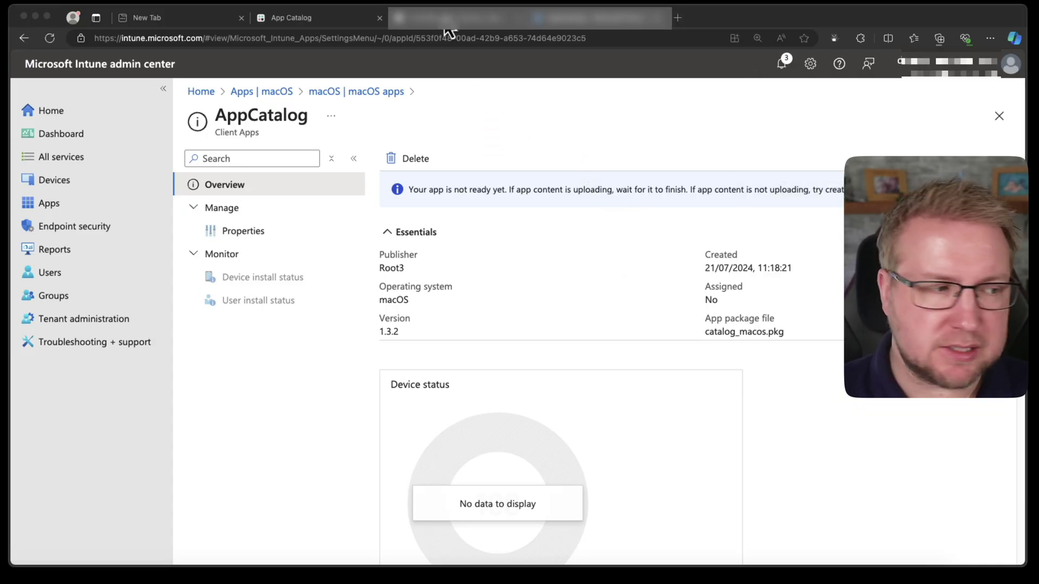
pyautogui.hotkey('ctrl', 'shift', 'Tab')
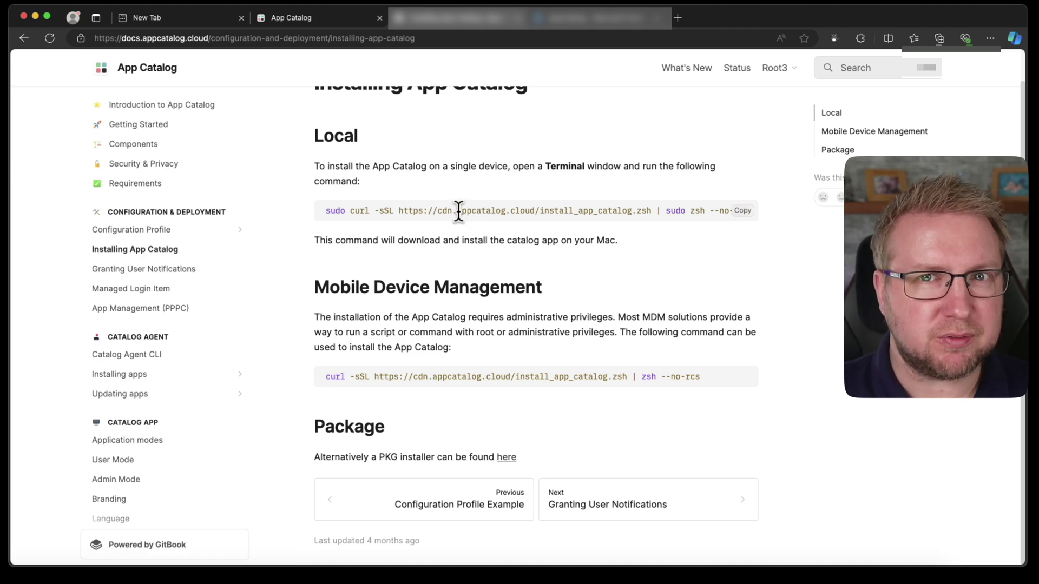
# Step: Download the Basic profile from the Configuration Profile page as AppCatalog.mobileconfig
pyautogui.click(322, 24)
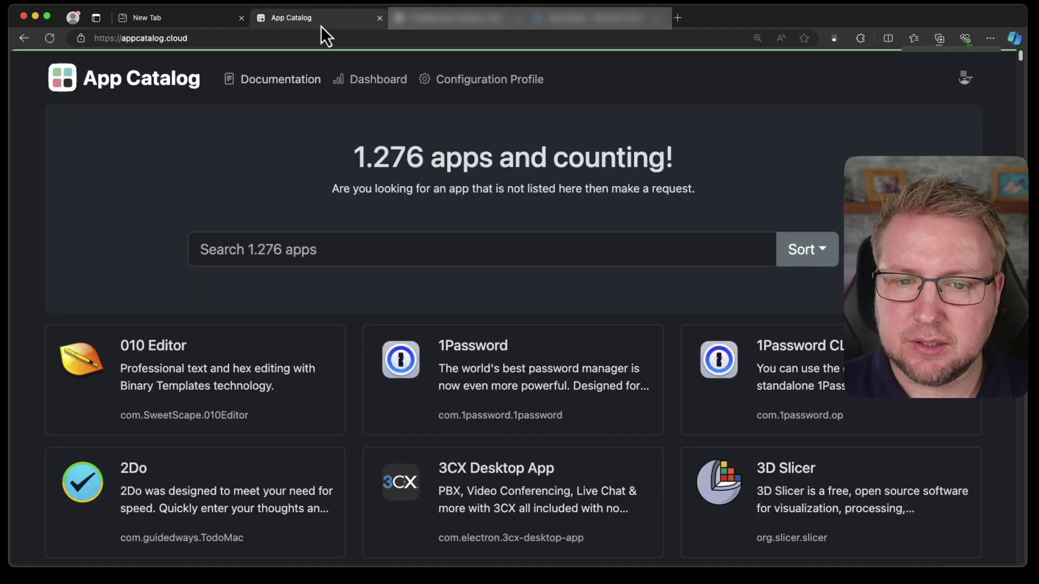
pyautogui.click(501, 81)
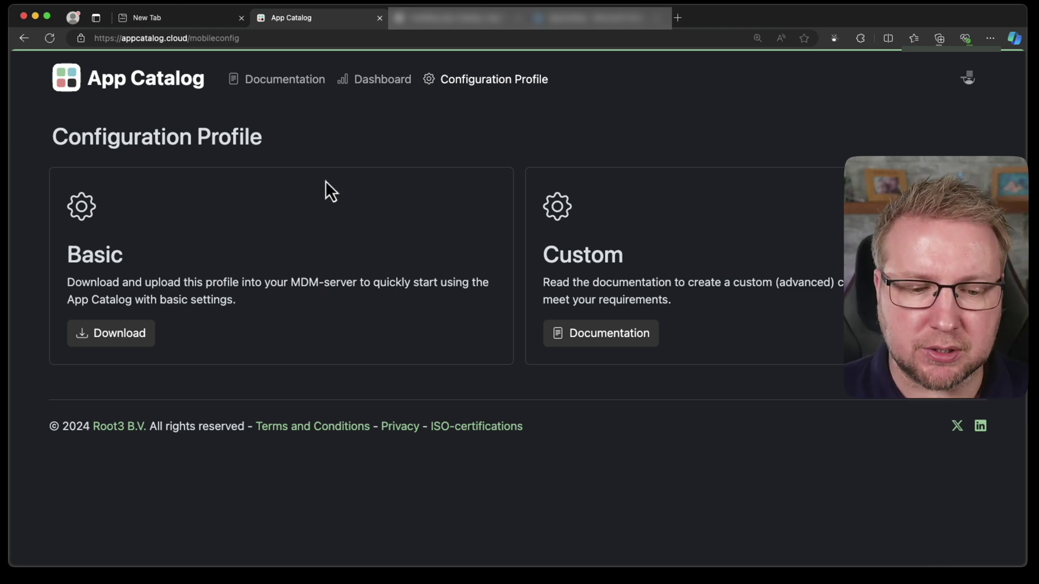
pyautogui.click(119, 339)
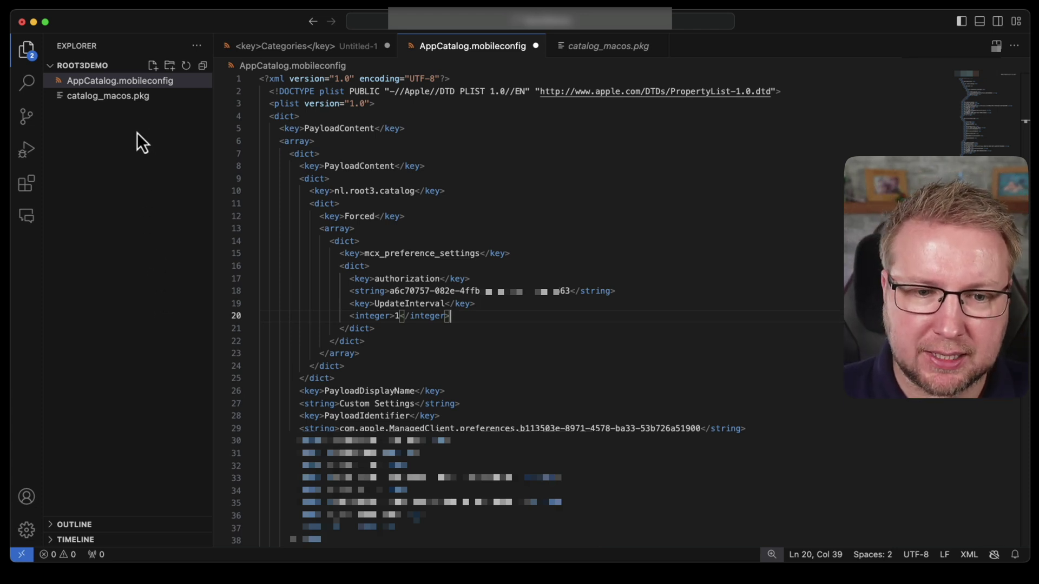
# Step: Copy the Categories snippet and paste it into AppCatalog.mobileconfig after the authorization line
pyautogui.click(303, 48)
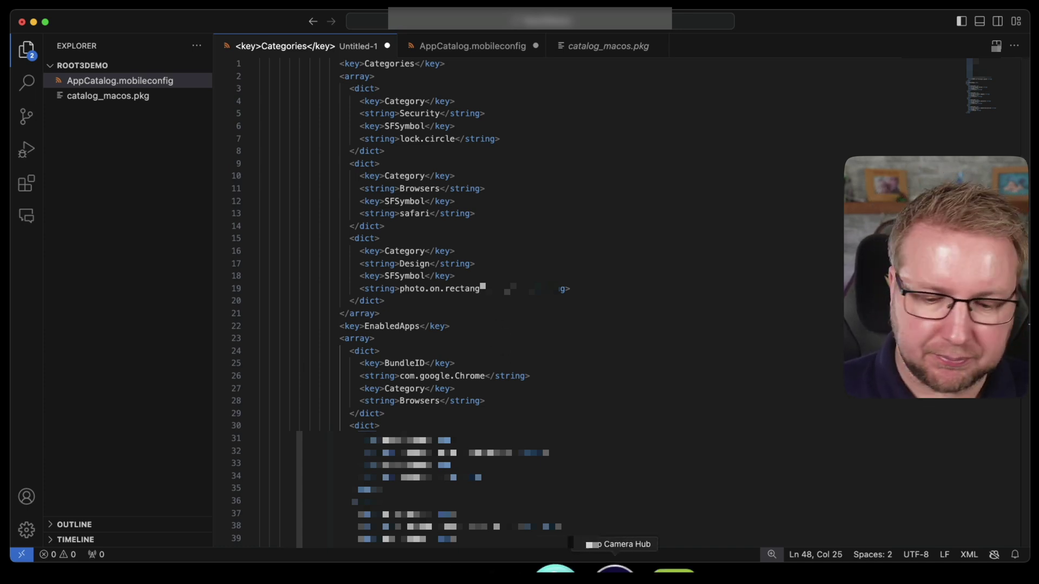
pyautogui.click(702, 570)
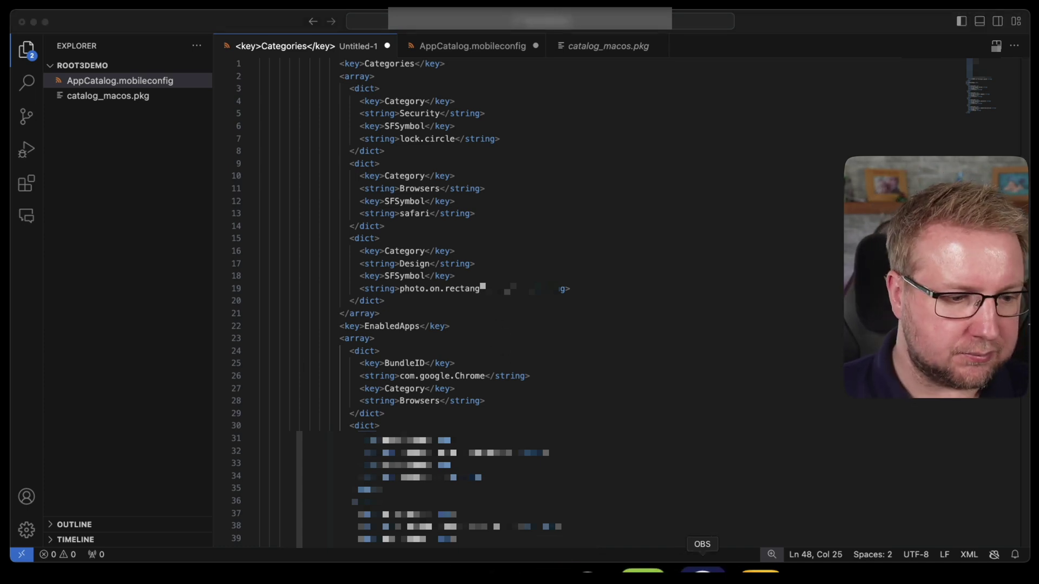
pyautogui.click(494, 202)
pyautogui.press('super+a')
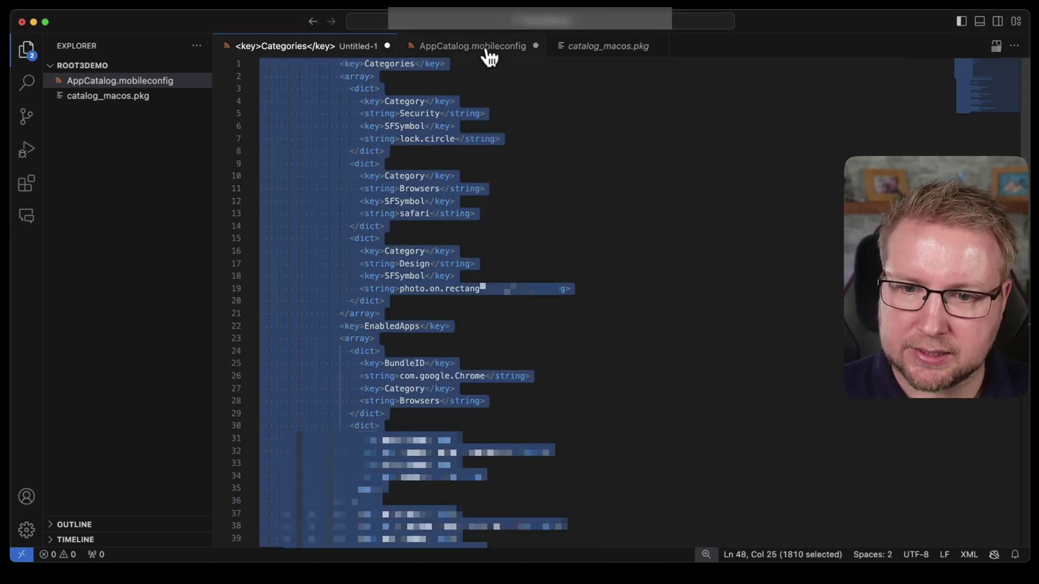
pyautogui.click(473, 47)
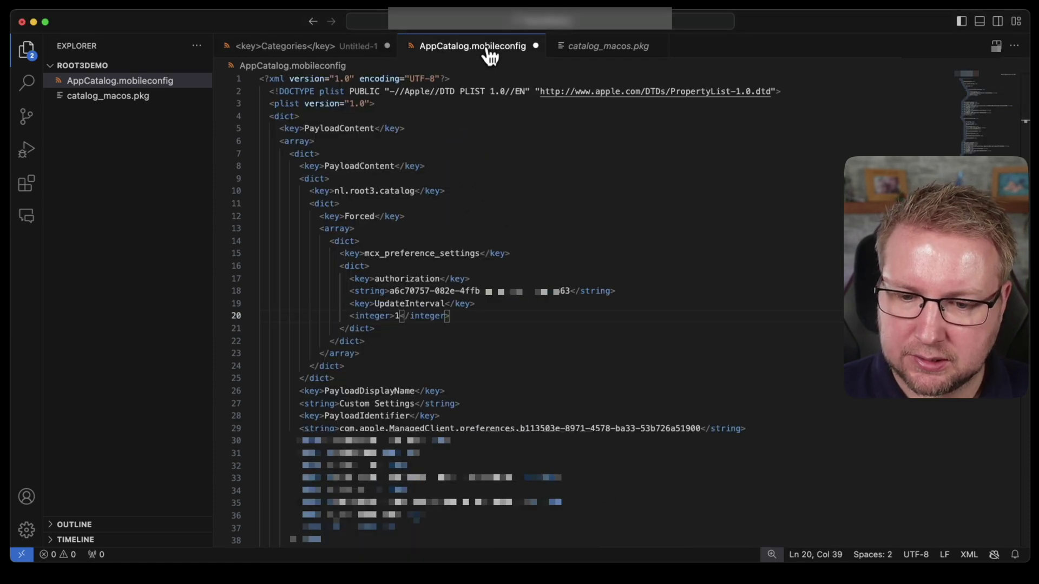
pyautogui.click(655, 291)
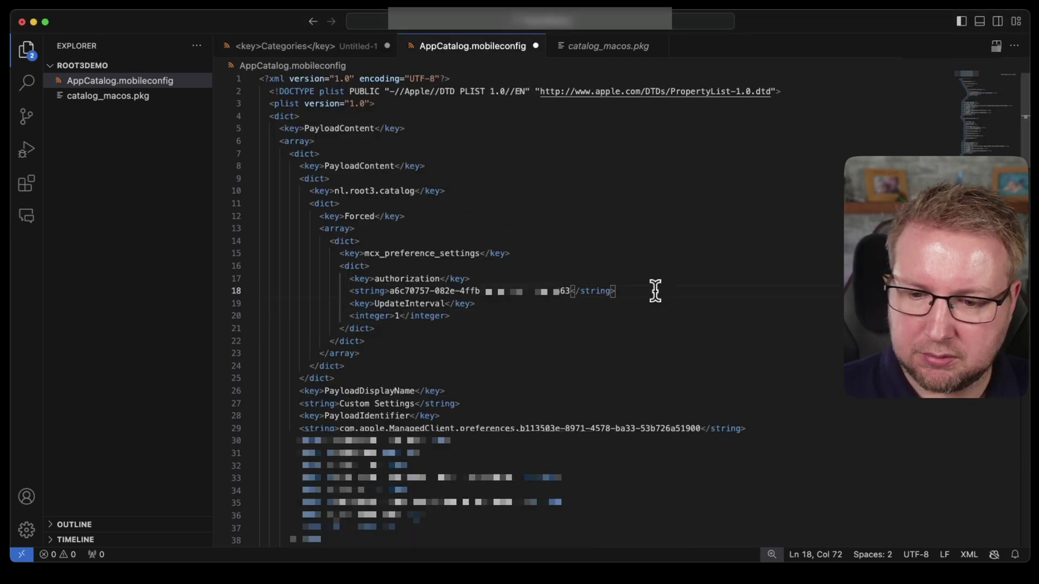
pyautogui.press('Return')
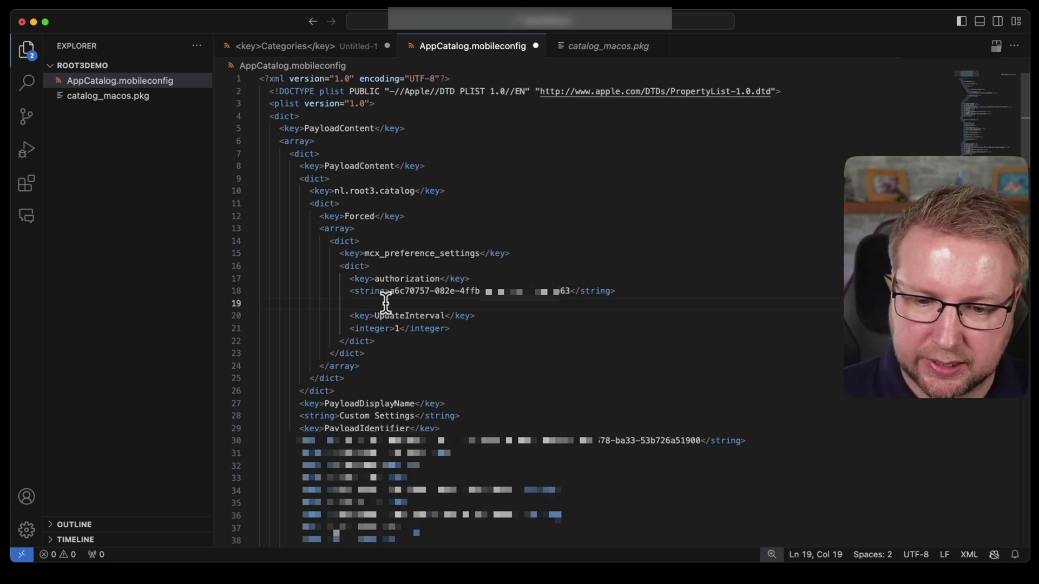
pyautogui.moveTo(349, 303); pyautogui.dragTo(232, 302)
pyautogui.press('super+v')
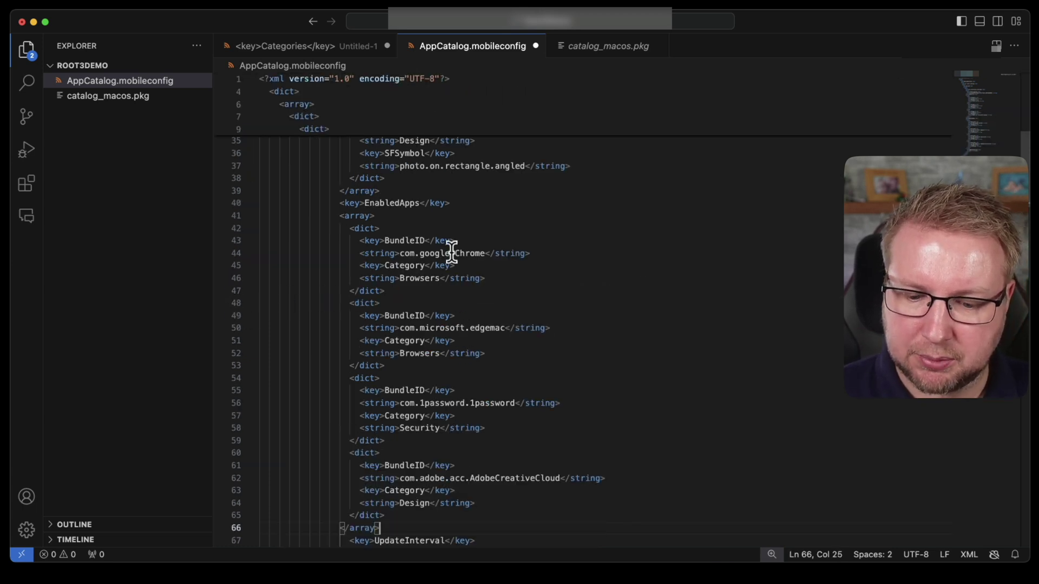
# Step: Check the pasted Categories and EnabledApps entries against the original snippet
pyautogui.click(580, 193)
pyautogui.click(573, 237)
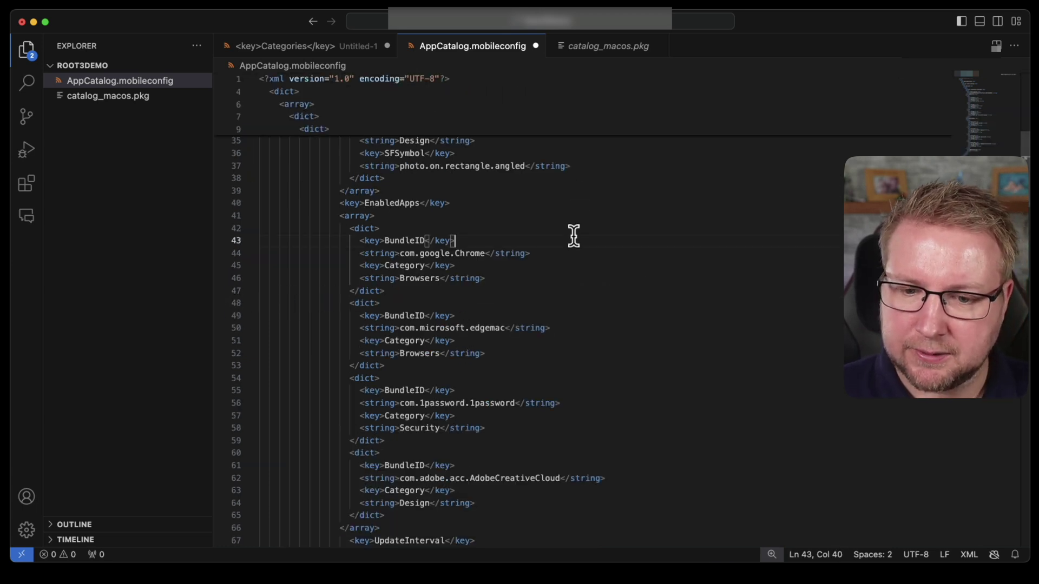
pyautogui.click(336, 48)
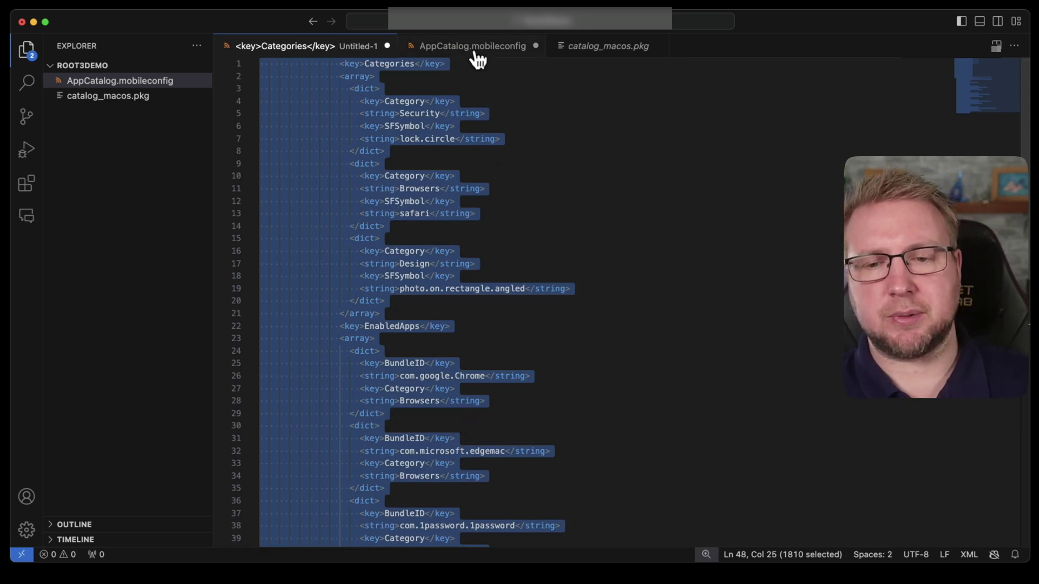
pyautogui.click(475, 50)
pyautogui.click(511, 198)
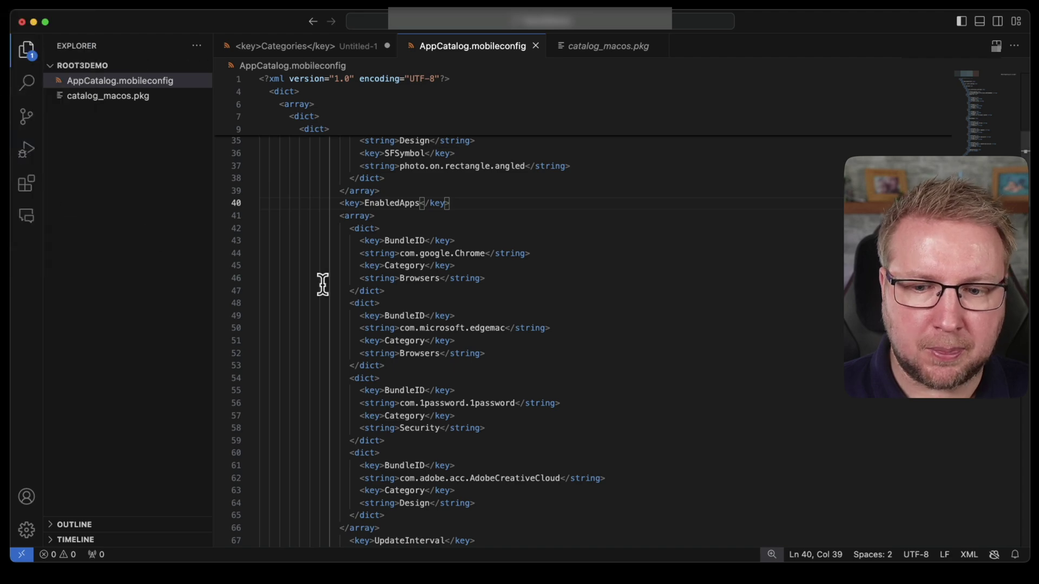
pyautogui.click(428, 265)
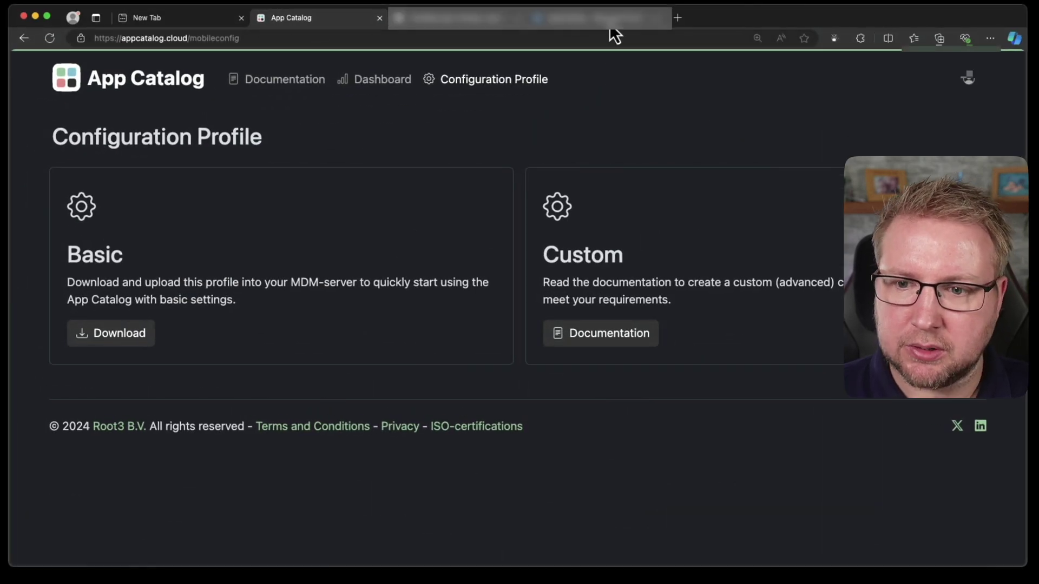
# Step: Create a new macOS configuration policy using the Templates > Custom profile type
pyautogui.click(611, 26)
pyautogui.click(90, 182)
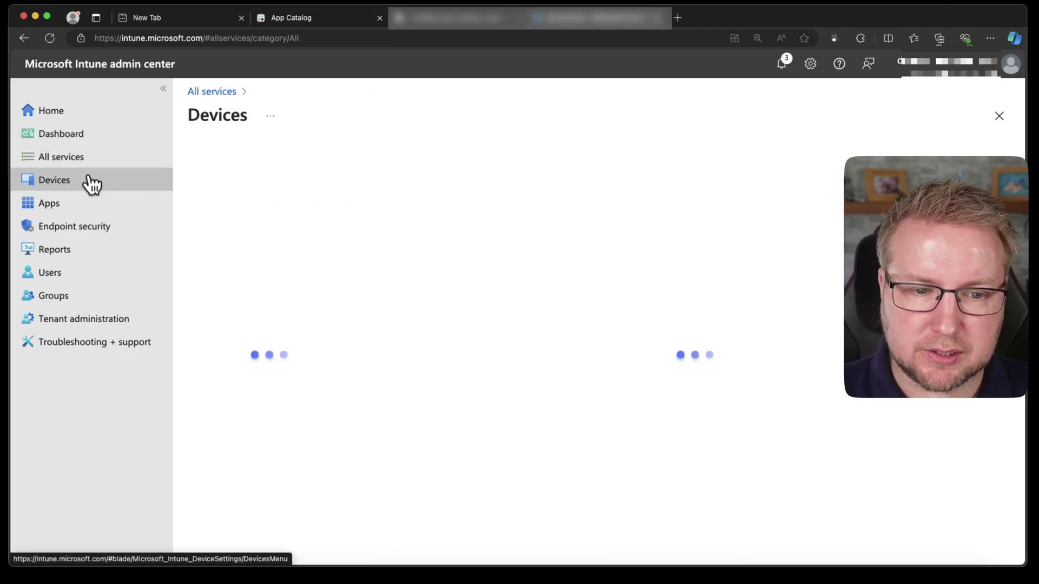
pyautogui.click(261, 326)
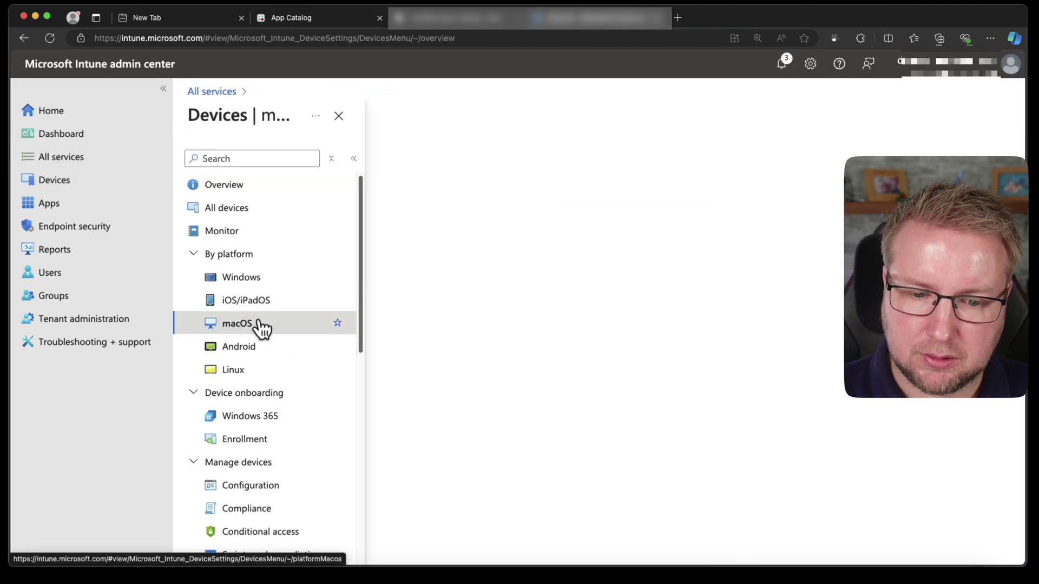
pyautogui.click(240, 301)
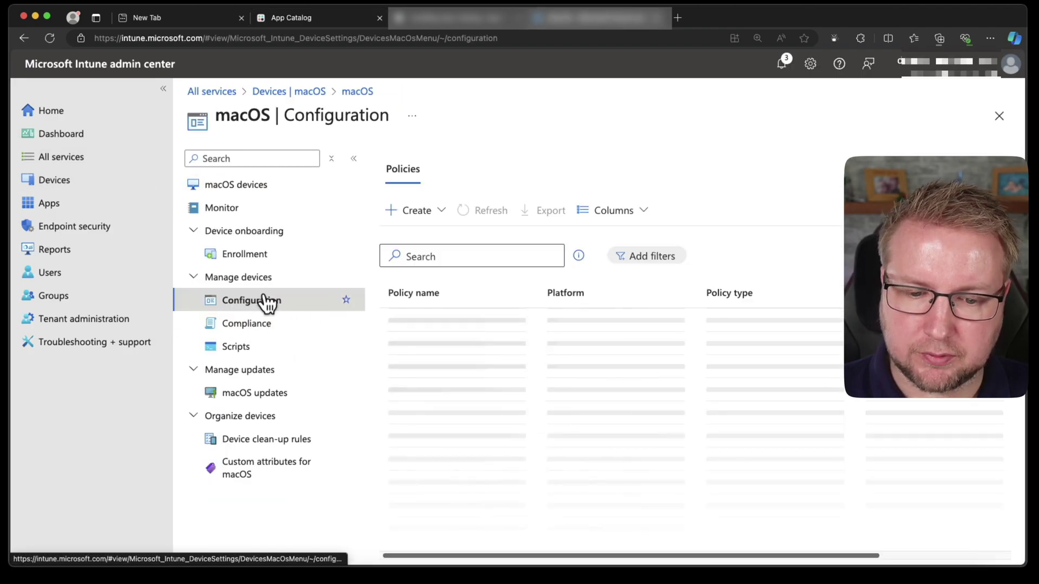
pyautogui.click(421, 217)
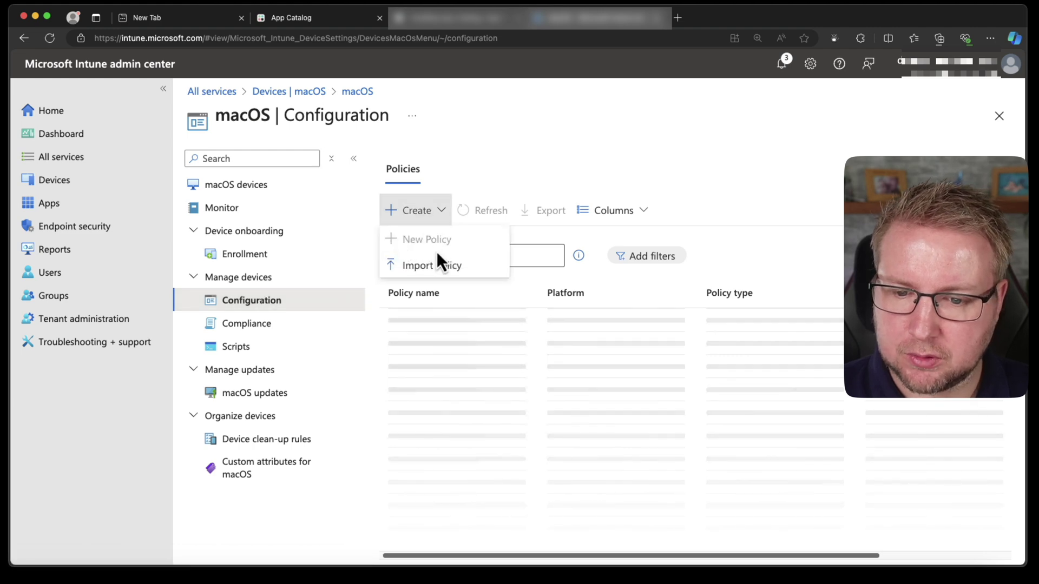
pyautogui.click(430, 239)
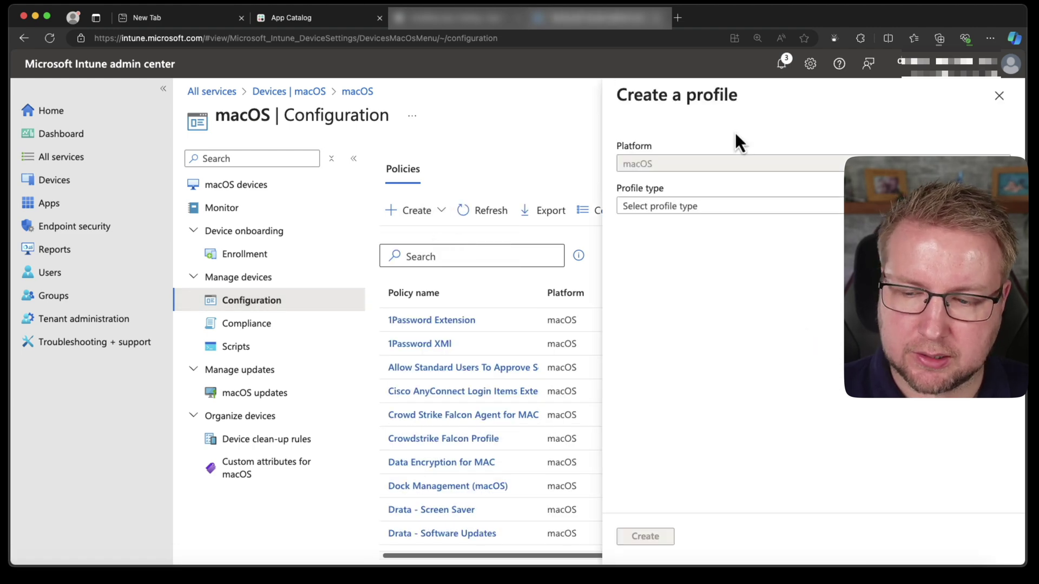
pyautogui.click(726, 208)
pyautogui.click(693, 253)
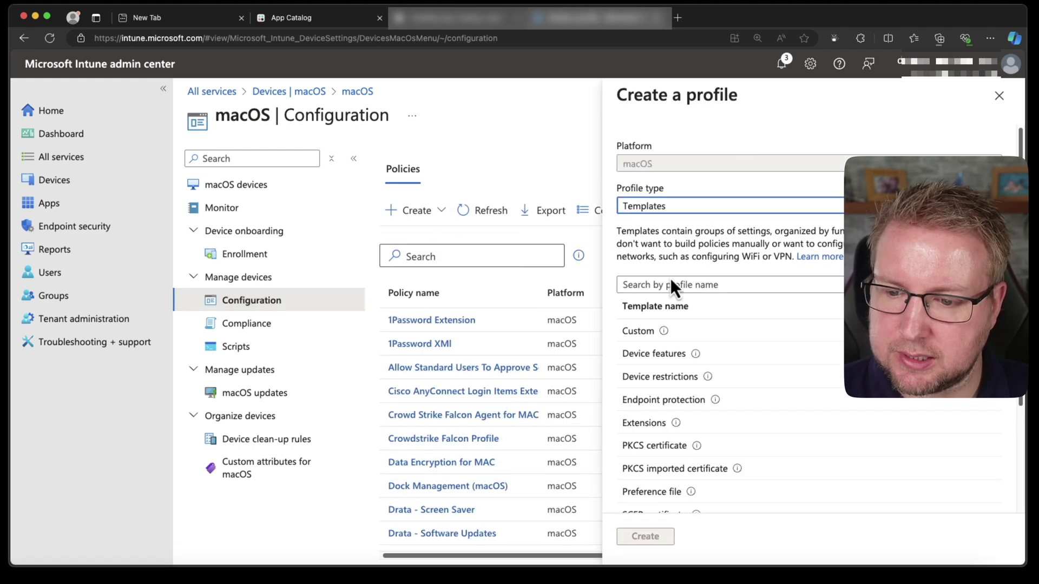
pyautogui.click(689, 333)
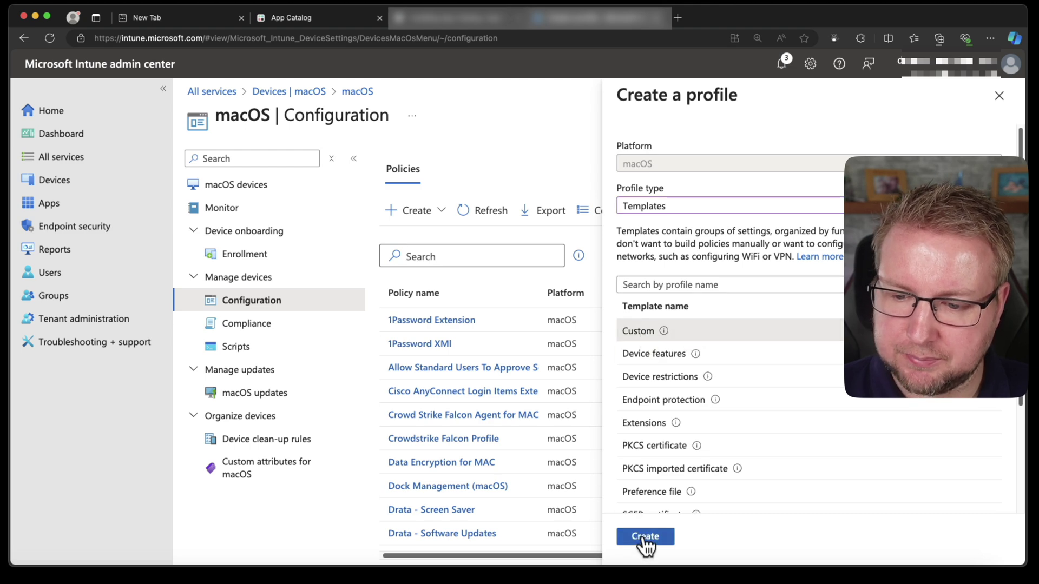
pyautogui.click(645, 538)
# Step: Name the profile AppCatalog Configuration, starting from the saved AppCatalog suggestion
pyautogui.click(571, 203)
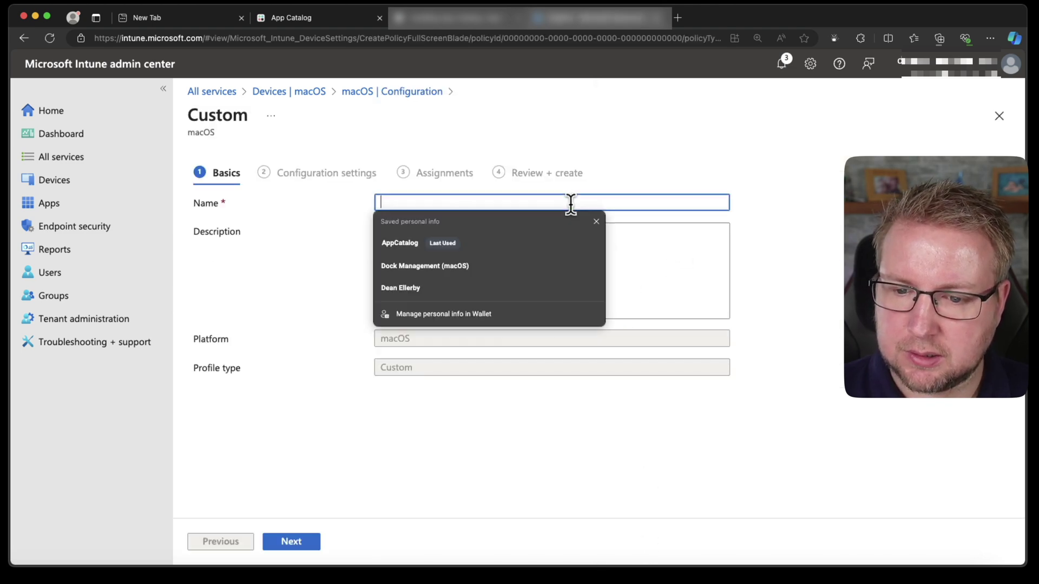
pyautogui.press('Down')
pyautogui.press('Return')
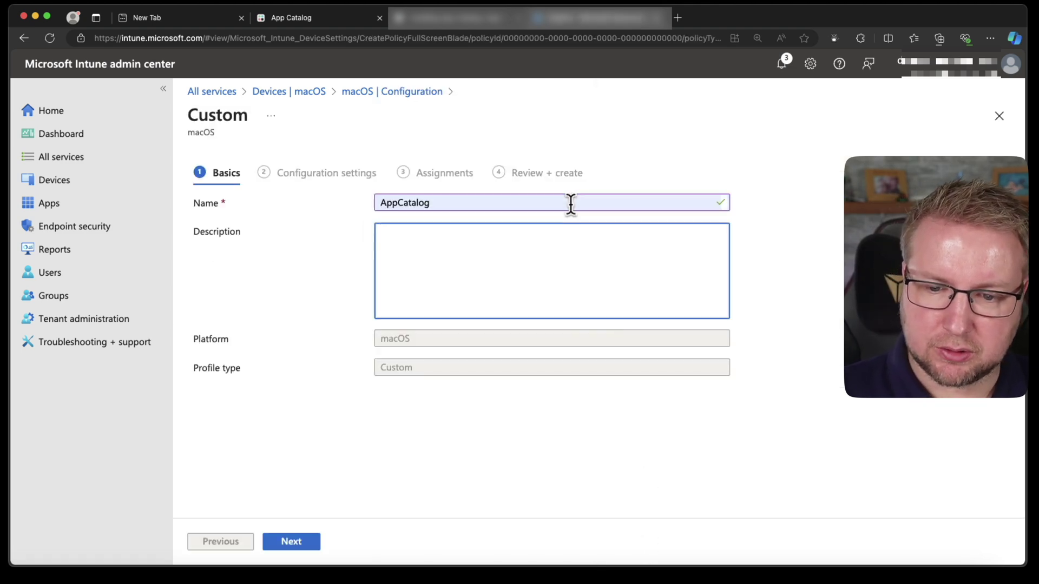
pyautogui.write('Confi')
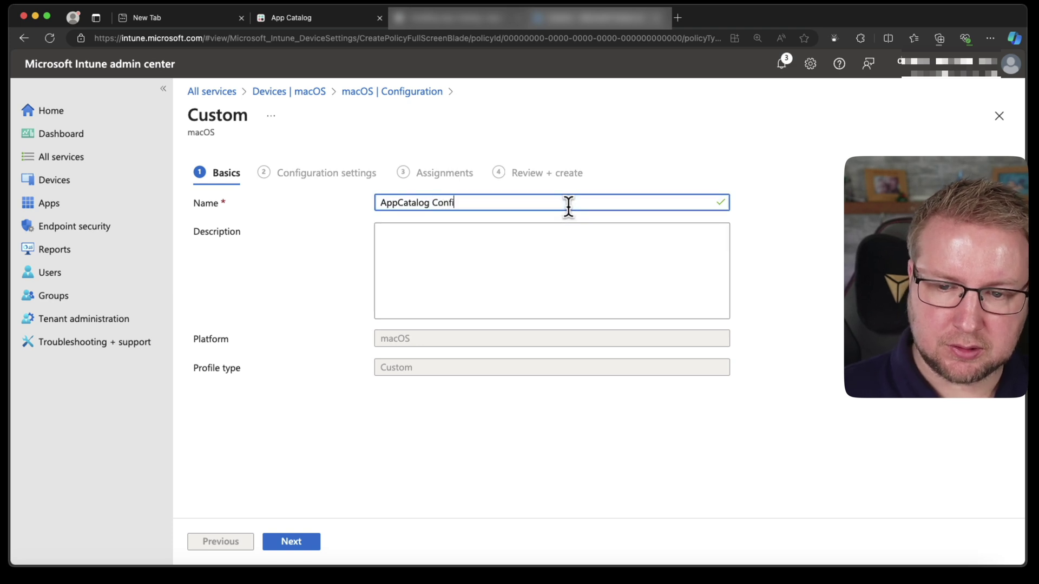
pyautogui.write('guration')
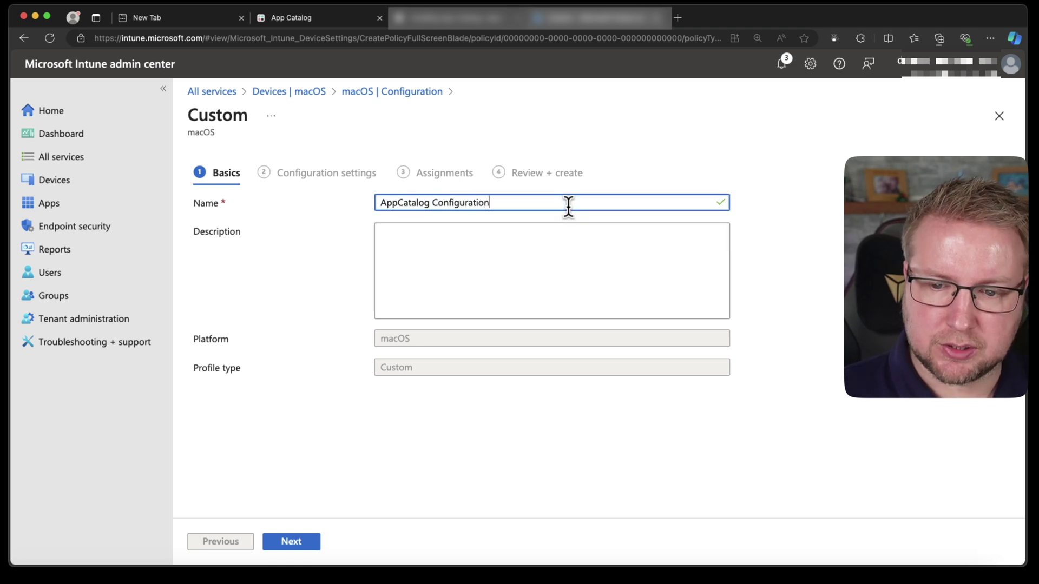
# Step: Upload AppCatalog.mobileconfig and name the custom configuration profile AppCatalog Configuration
pyautogui.click(320, 543)
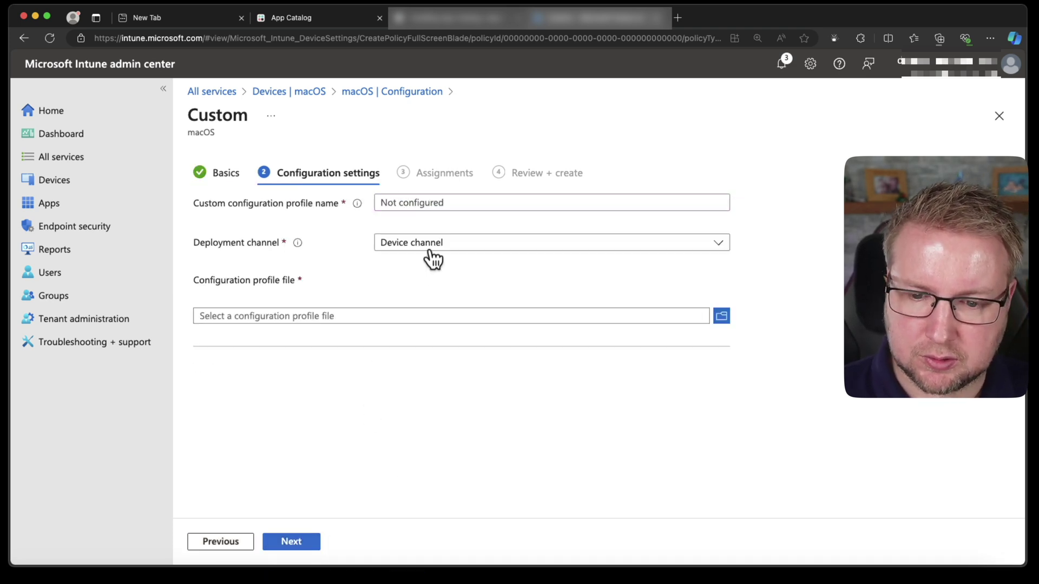
pyautogui.click(403, 318)
pyautogui.doubleClick(399, 211)
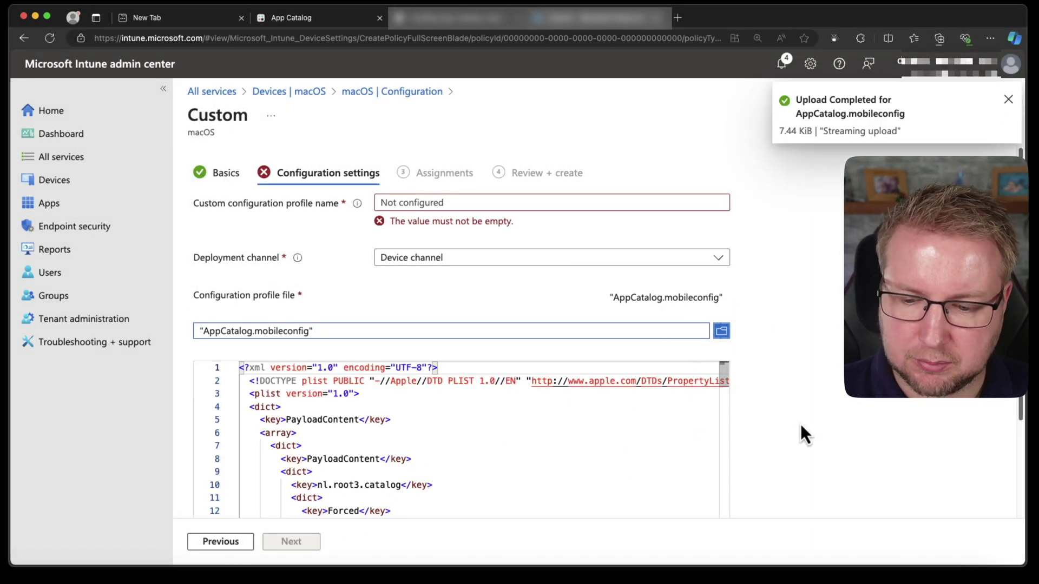
pyautogui.click(453, 202)
pyautogui.write('AppCatalog Configur')
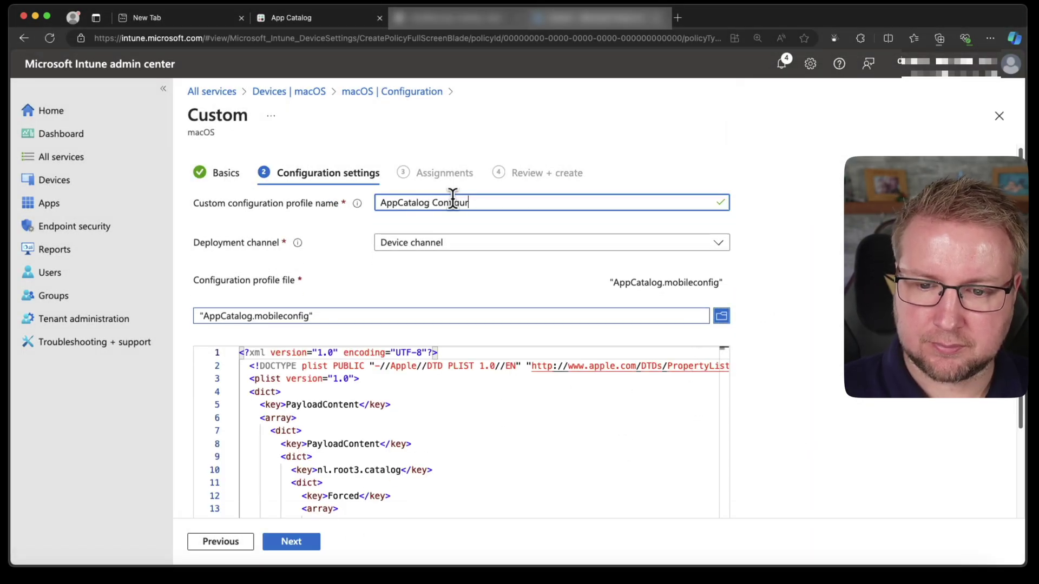
pyautogui.write('aton')
pyautogui.press('BackSpace')
pyautogui.write('ion')
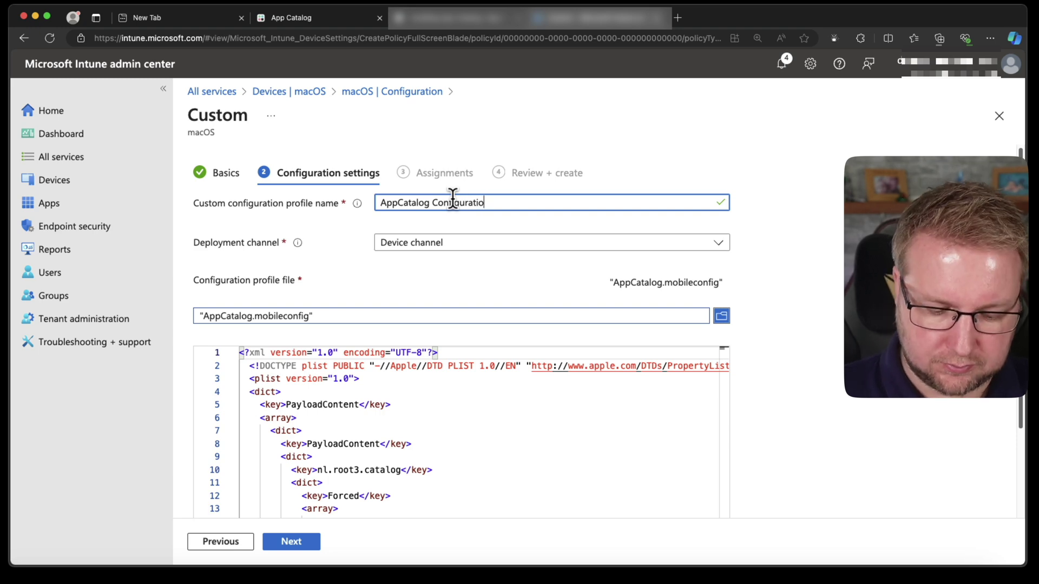
pyautogui.click(508, 441)
# Step: Assign the profile to macOS - Work Secure Testing Ring and create it
pyautogui.click(291, 542)
pyautogui.click(223, 224)
pyautogui.click(356, 201)
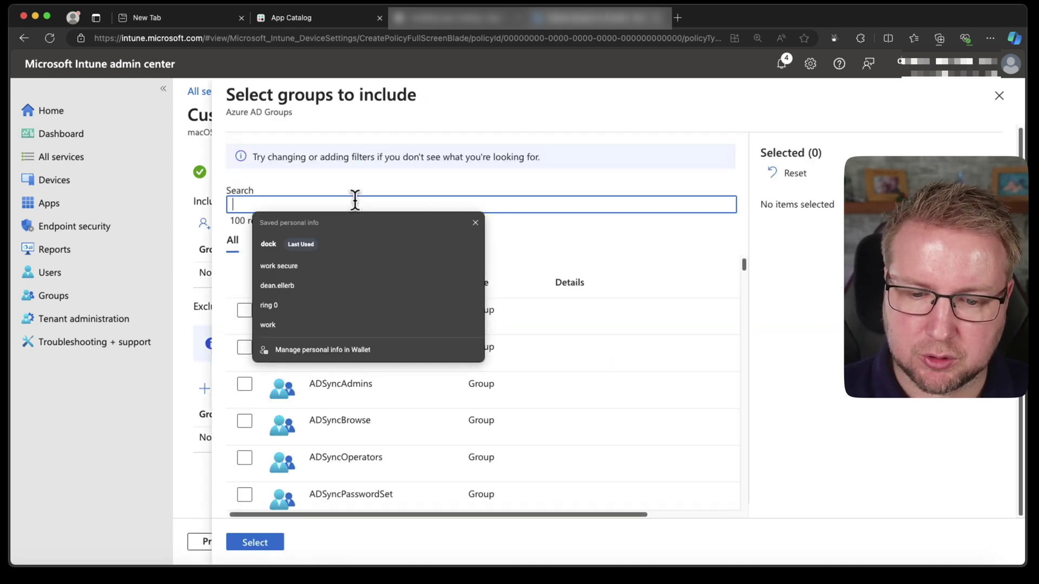
pyautogui.click(370, 262)
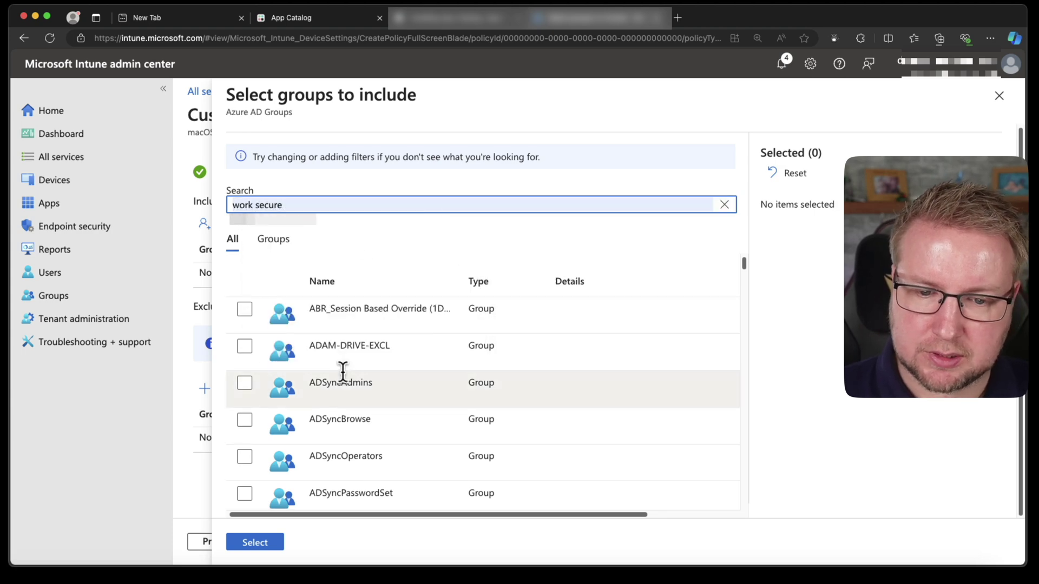
pyautogui.click(244, 310)
pyautogui.click(254, 542)
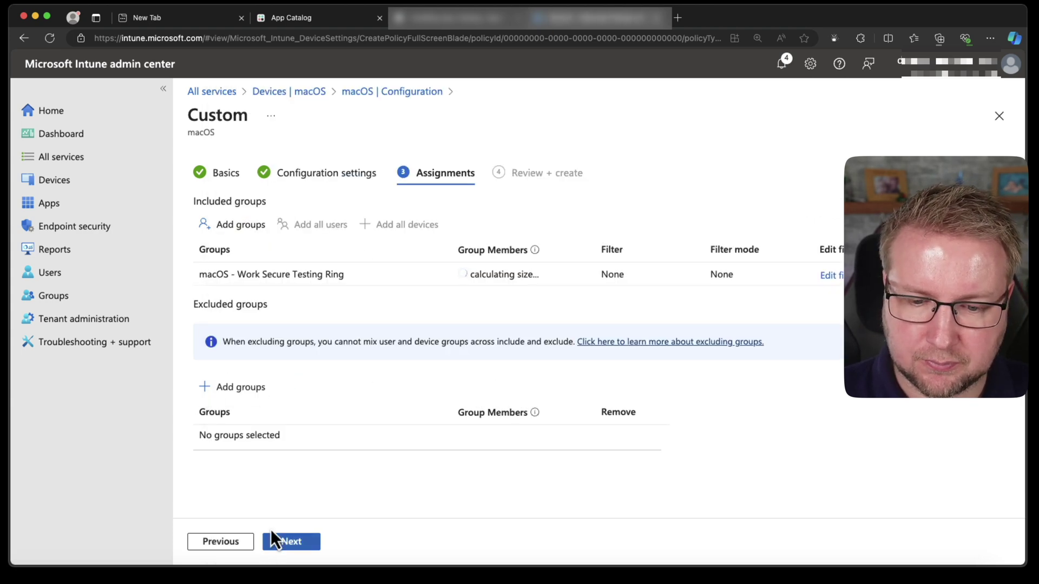
pyautogui.click(303, 541)
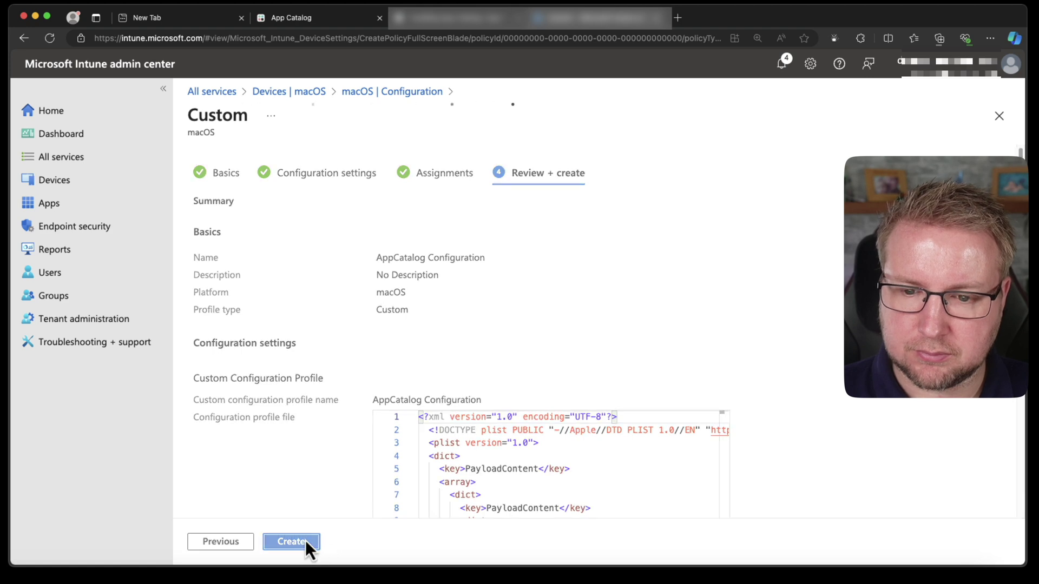
pyautogui.click(305, 541)
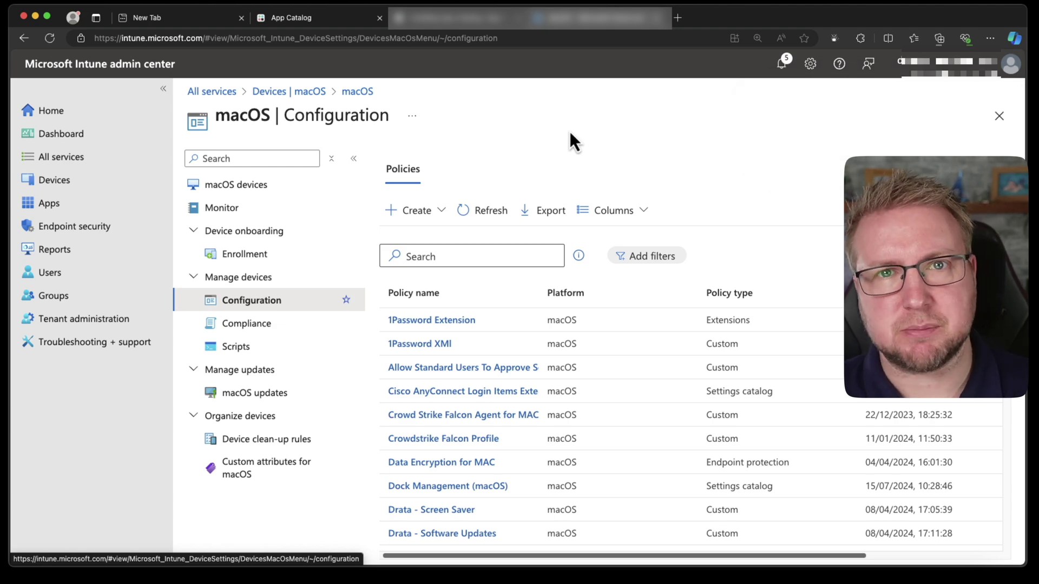
# Step: Download the example User Notifications, Managed Login Items and PPPC Full Disk Access profiles
pyautogui.click(460, 21)
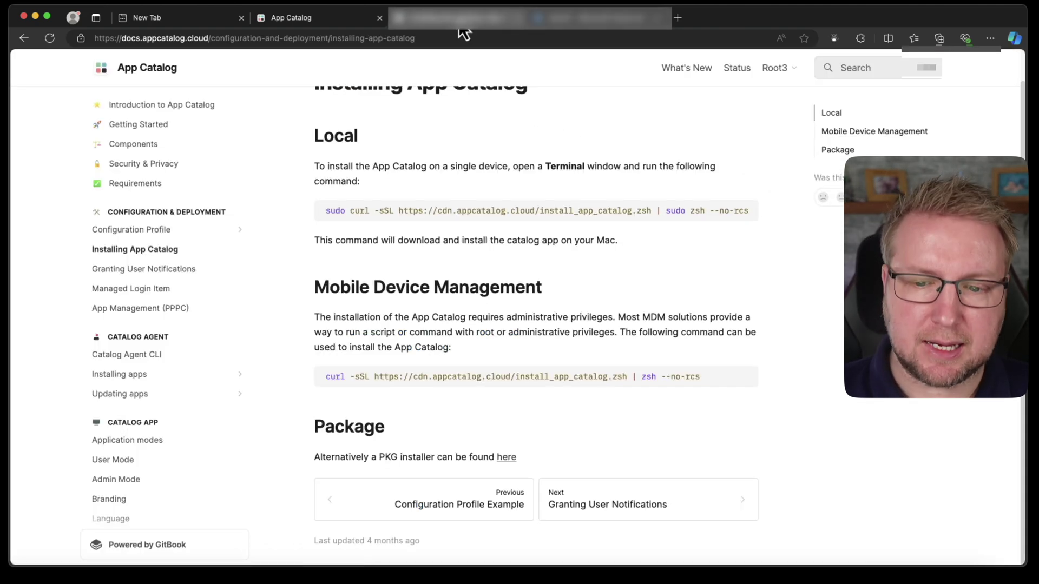
pyautogui.click(164, 270)
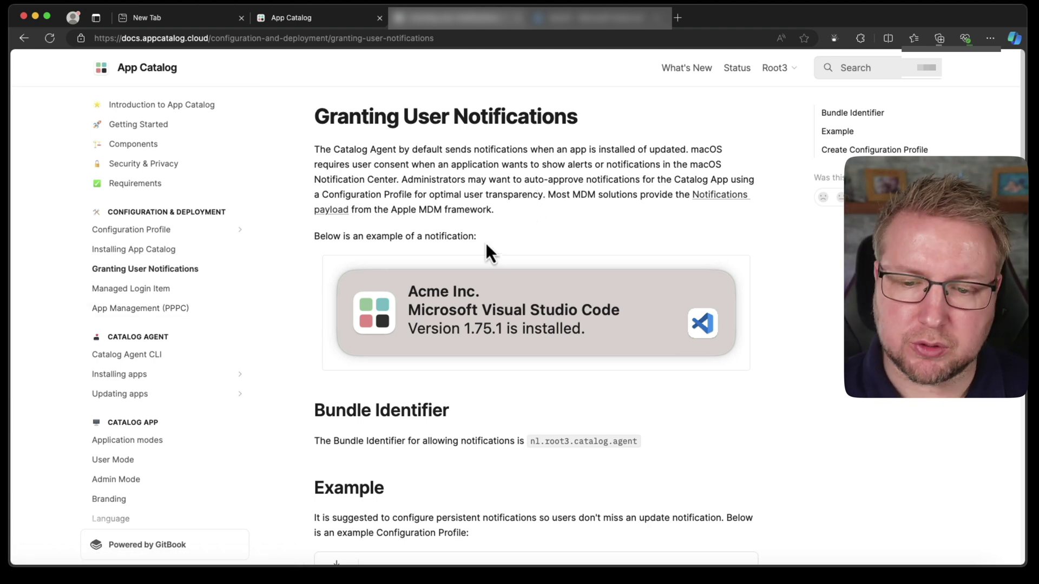
pyautogui.scroll(-5, 508, 323)
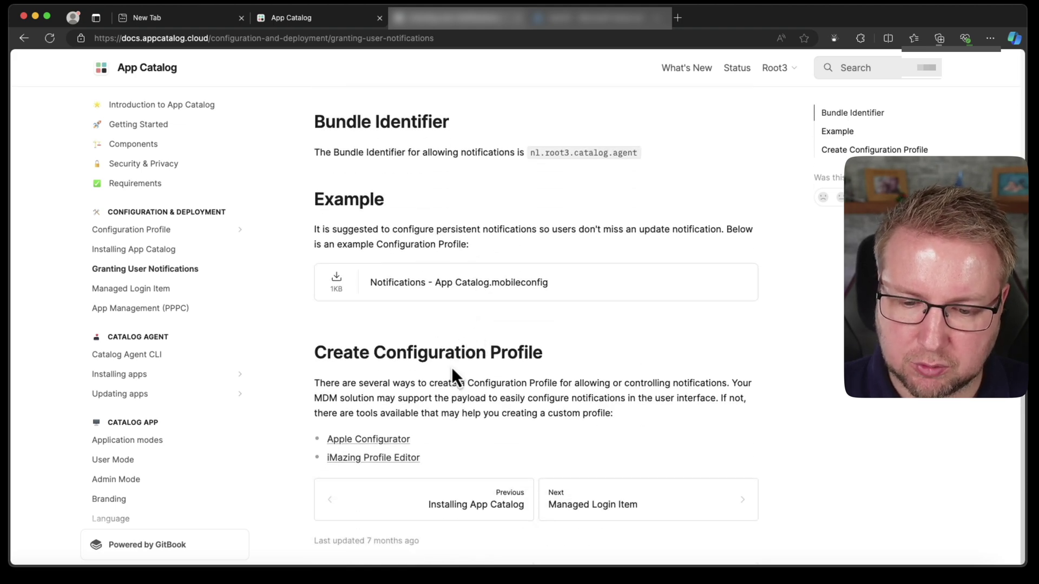
pyautogui.click(390, 290)
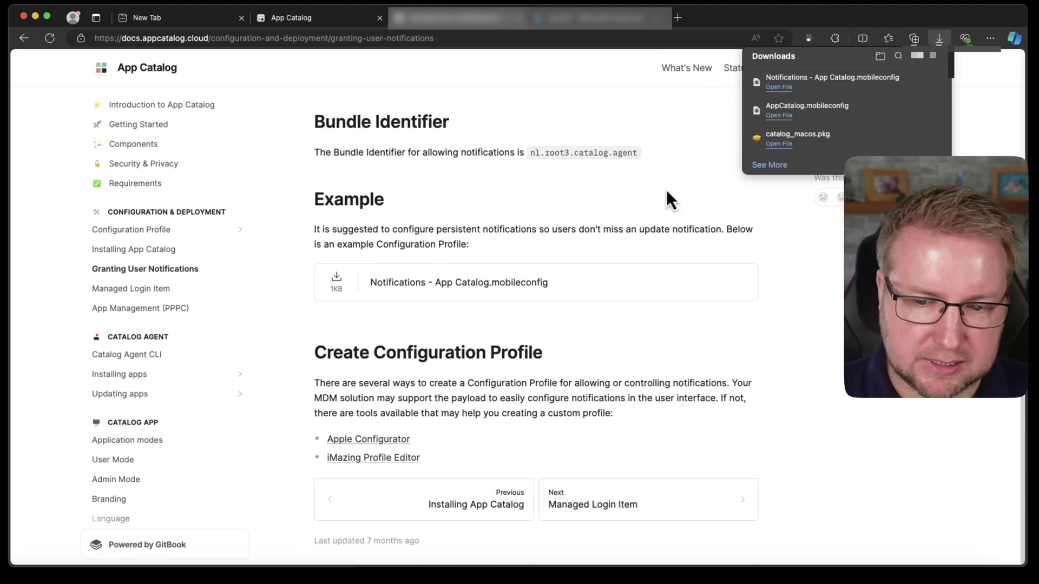
pyautogui.click(163, 292)
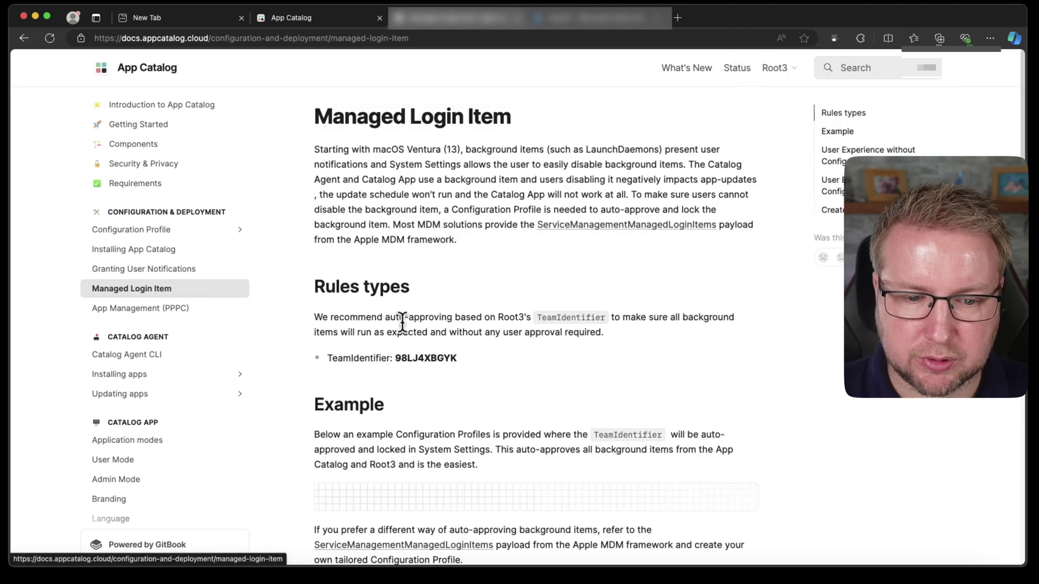
pyautogui.scroll(-2, 462, 390)
pyautogui.scroll(-3, 463, 390)
pyautogui.click(490, 320)
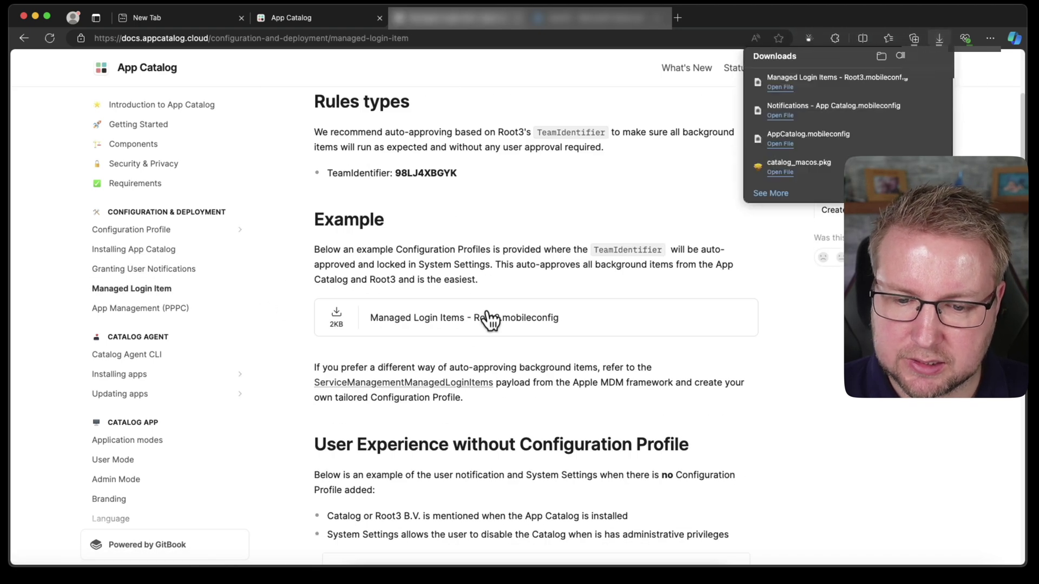
pyautogui.click(150, 307)
pyautogui.scroll(-3, 459, 397)
pyautogui.scroll(-10, 457, 394)
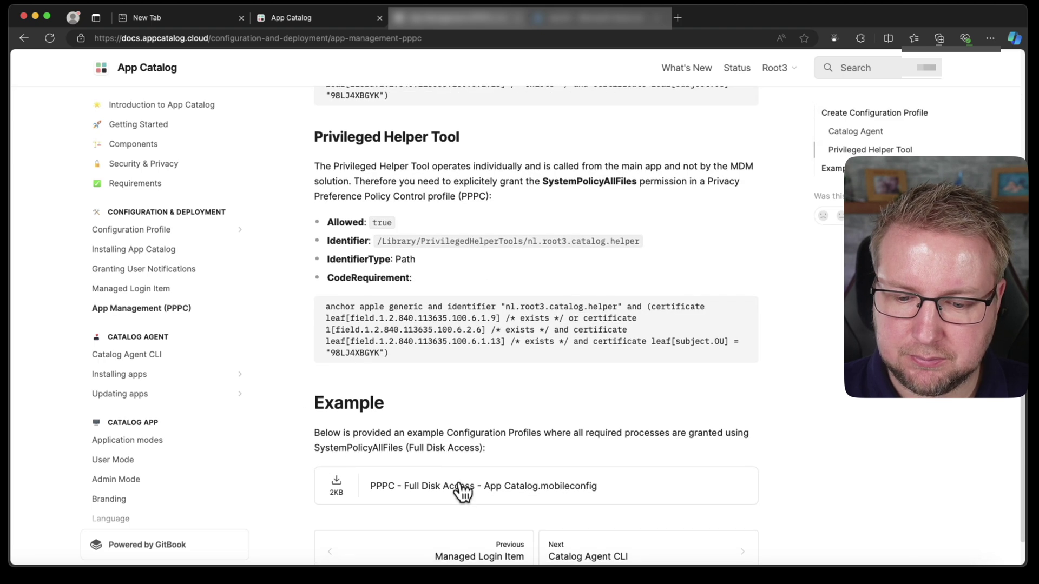
pyautogui.click(462, 494)
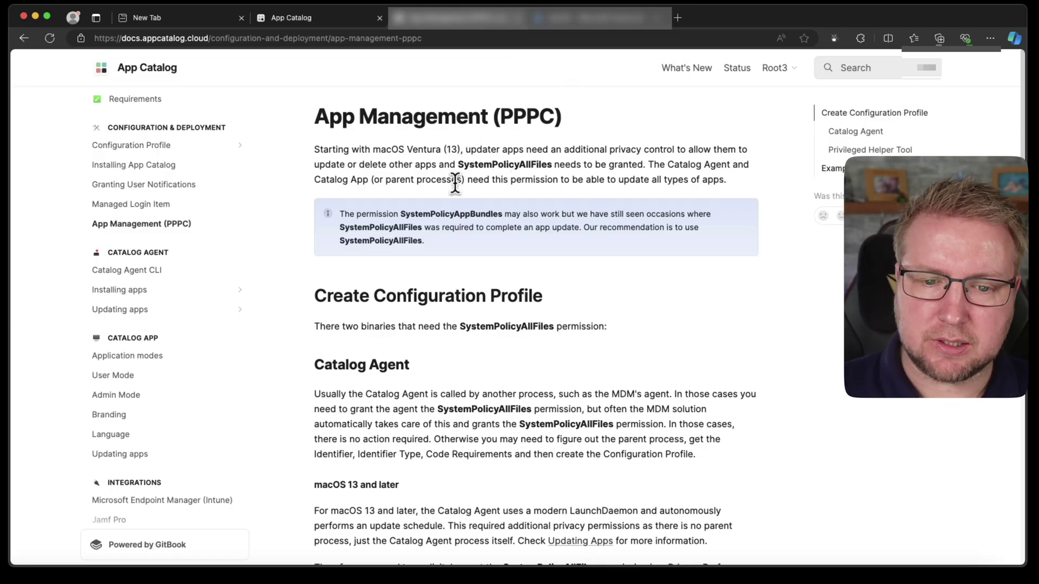
# Step: Open the Microsoft Endpoint Manager (Intune) guide and scroll to its Installing Apps script block
pyautogui.scroll(-3, 162, 417)
pyautogui.click(161, 421)
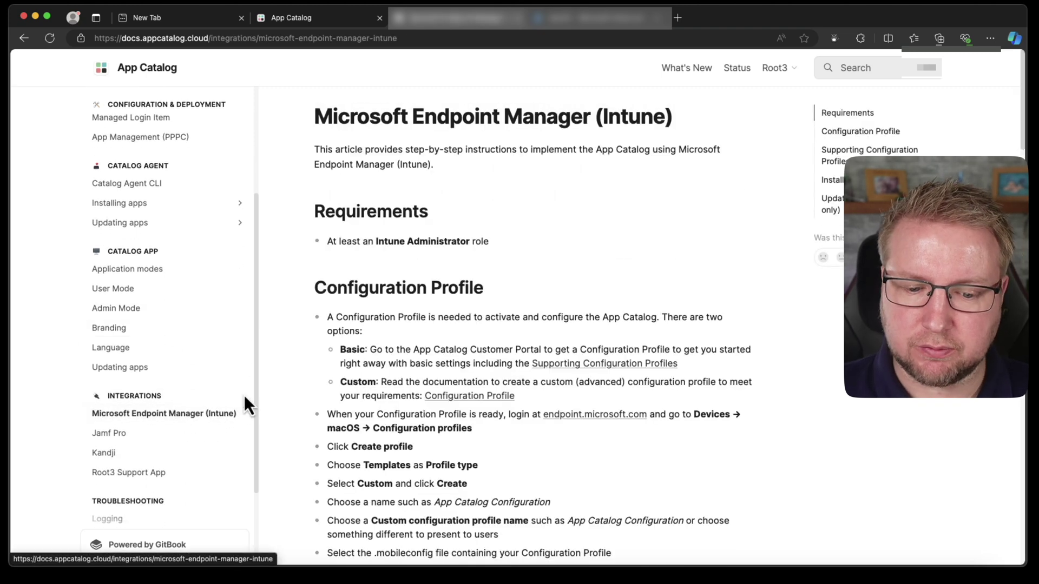
pyautogui.scroll(-3, 512, 274)
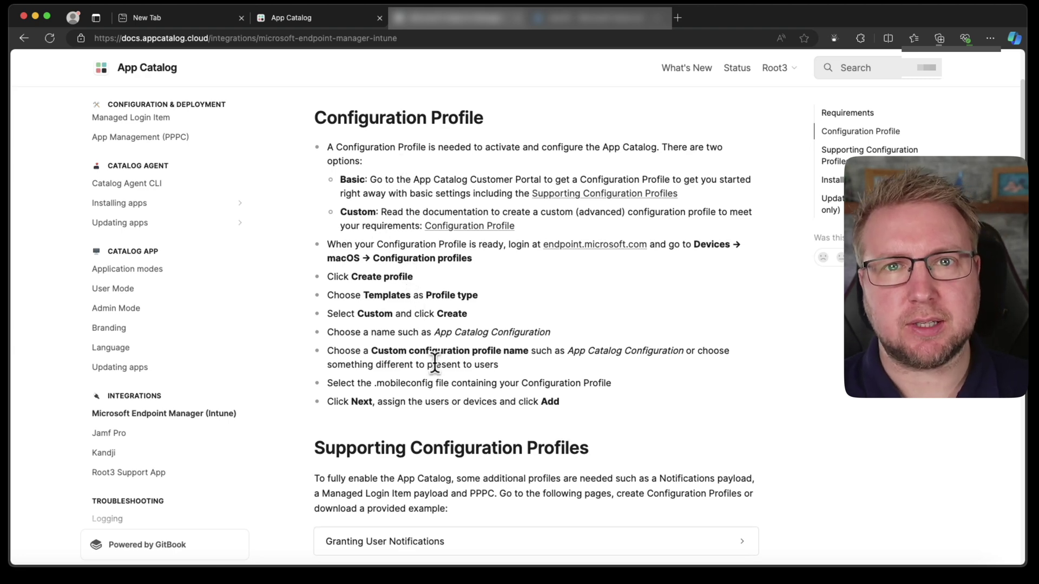
pyautogui.scroll(-6, 430, 366)
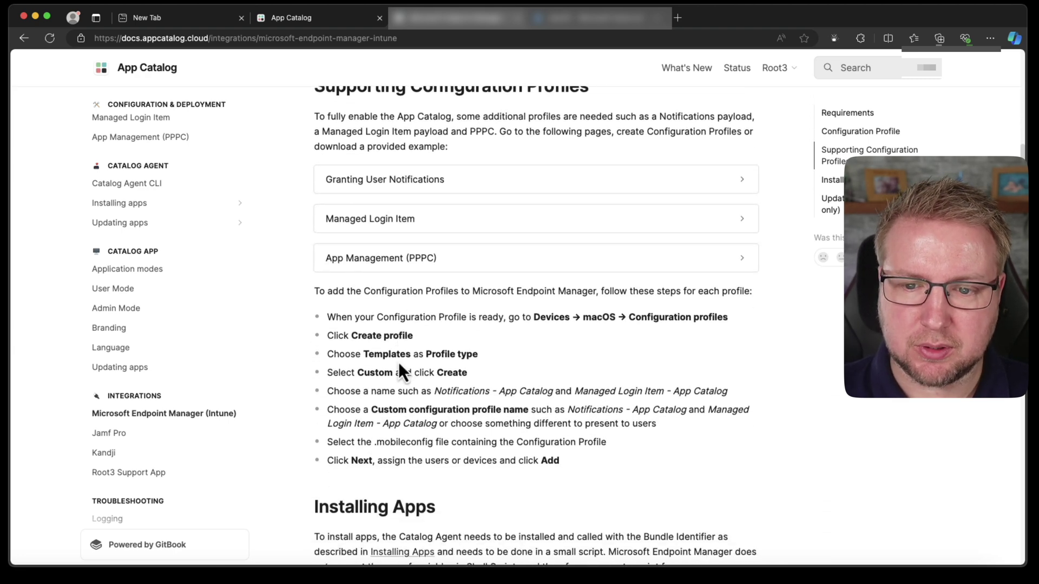
pyautogui.scroll(2, 399, 303)
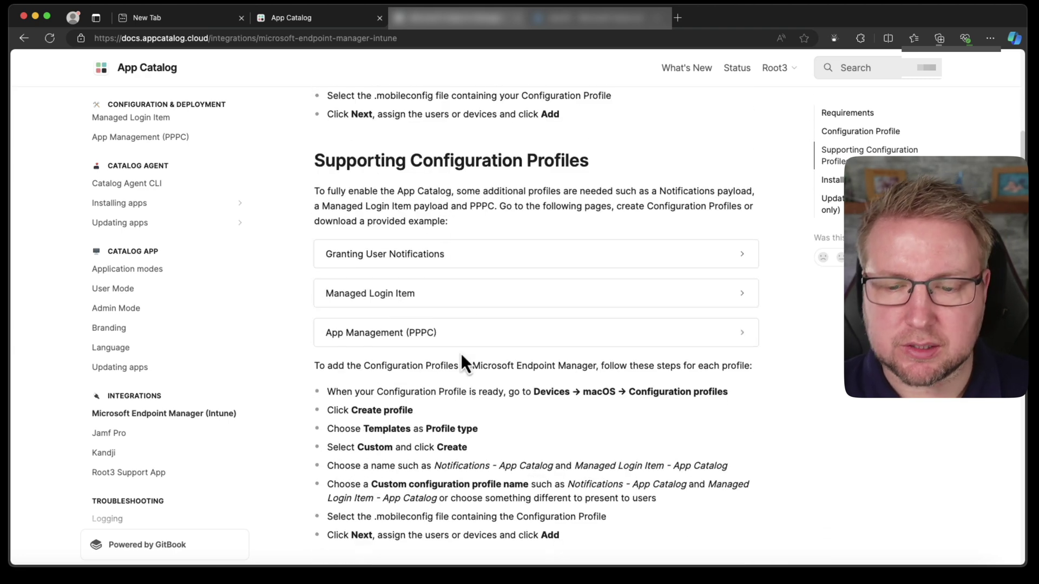
pyautogui.scroll(-5, 460, 360)
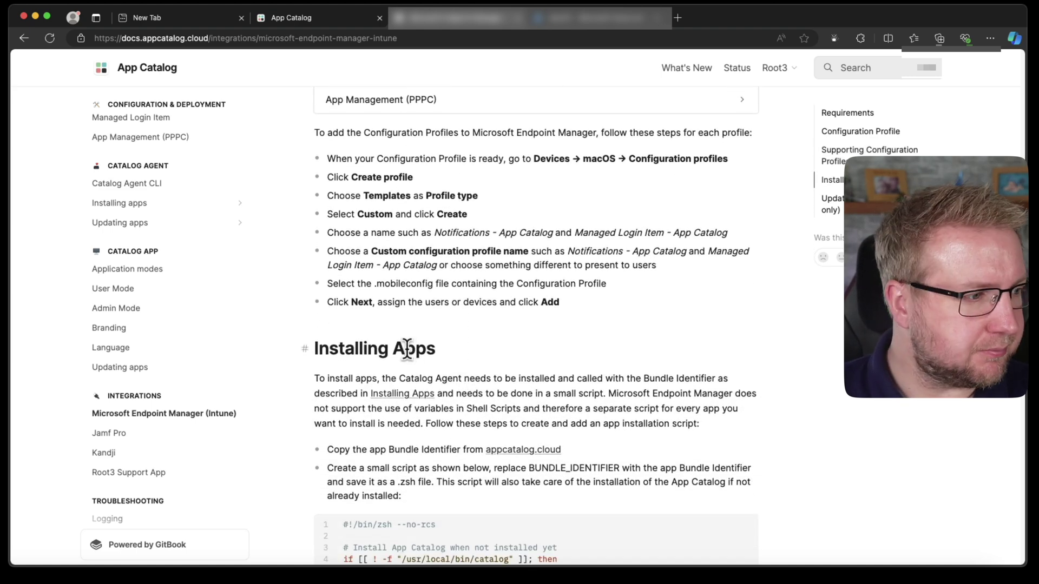
pyautogui.scroll(-3, 436, 388)
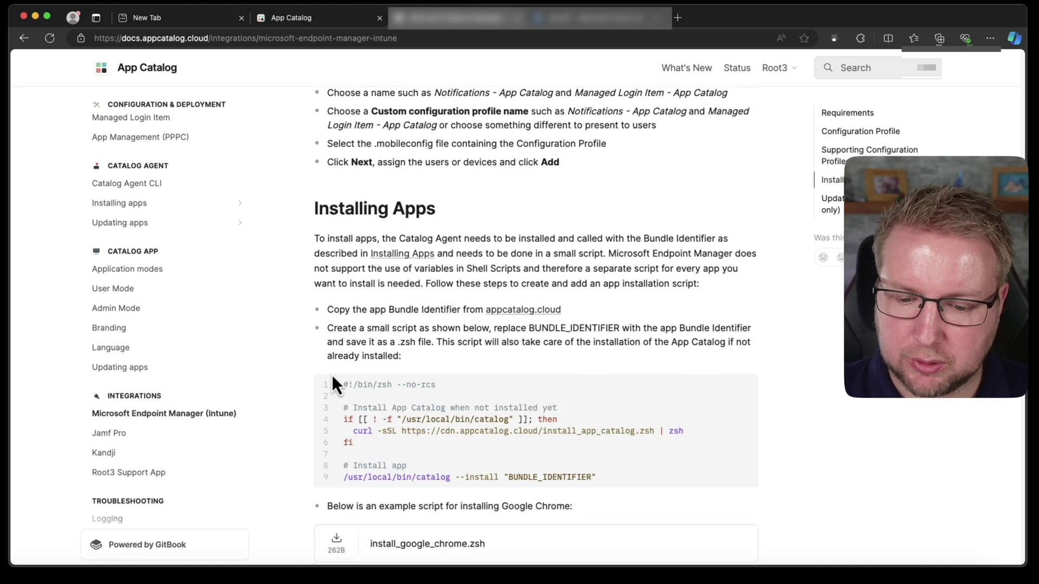
pyautogui.scroll(-3, 332, 374)
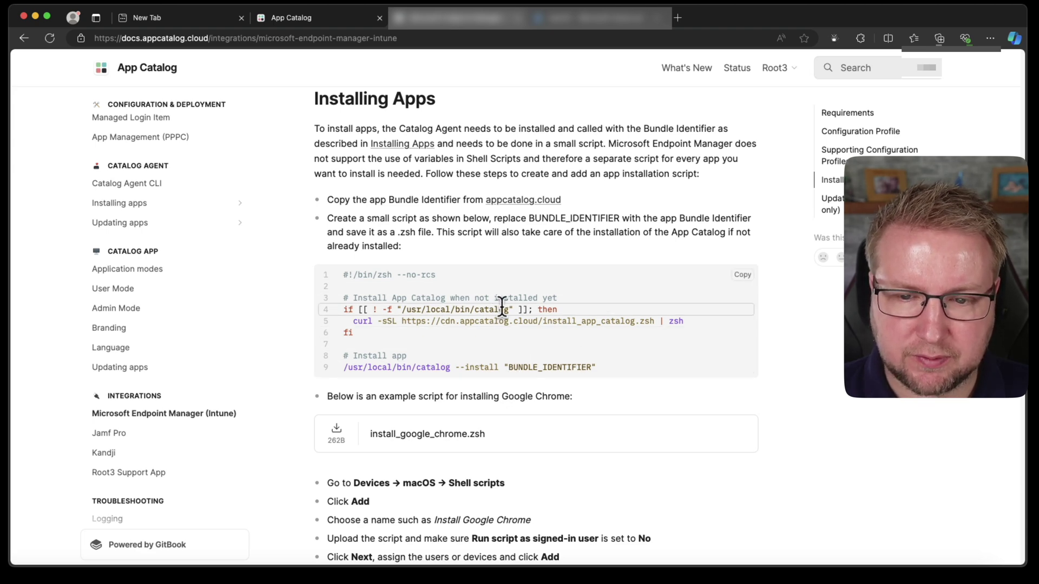
# Step: Look up Google Chrome in the App Catalog apps list and select its bundle ID com.google.Chrome
pyautogui.press('super+bracketleft')
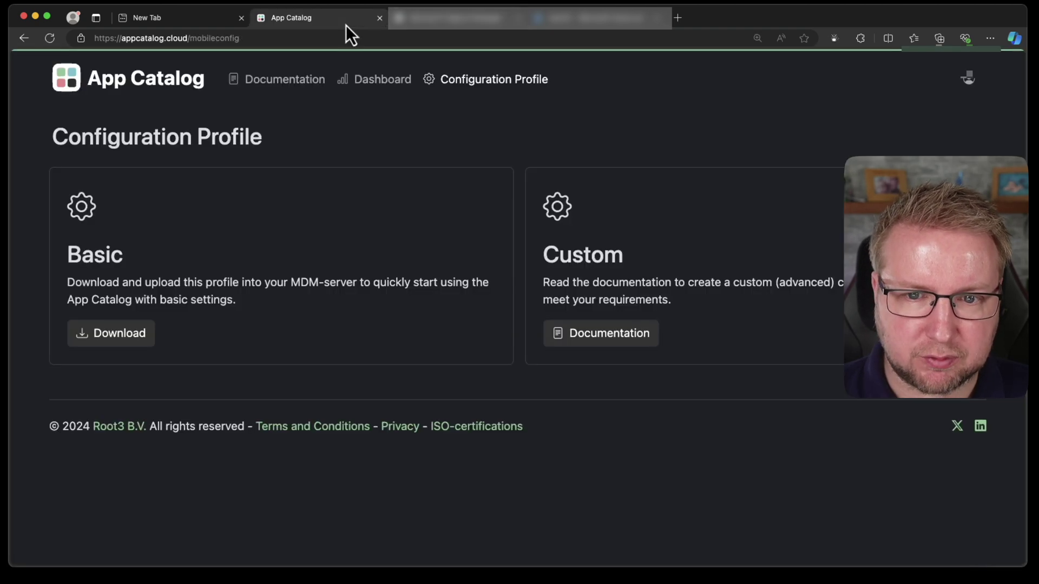
pyautogui.click(174, 82)
pyautogui.write('chrome')
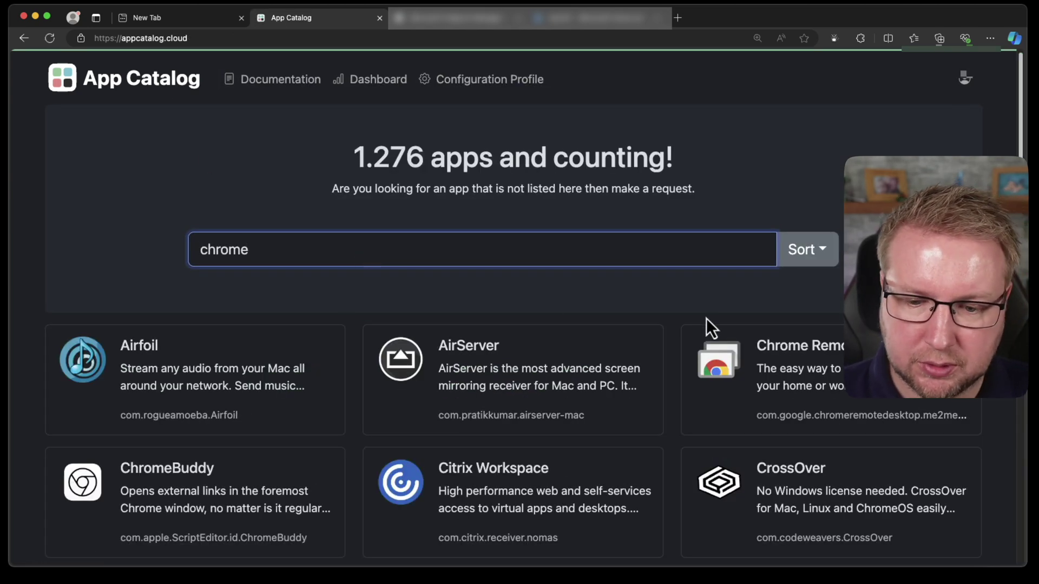
pyautogui.scroll(-4, 596, 439)
pyautogui.click(169, 395)
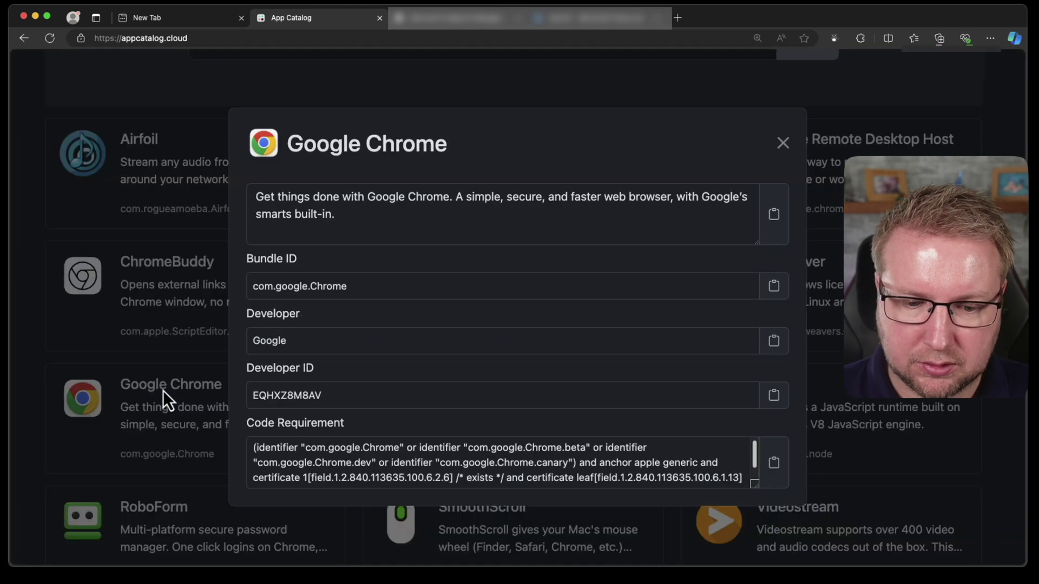
pyautogui.moveTo(357, 284); pyautogui.dragTo(236, 283)
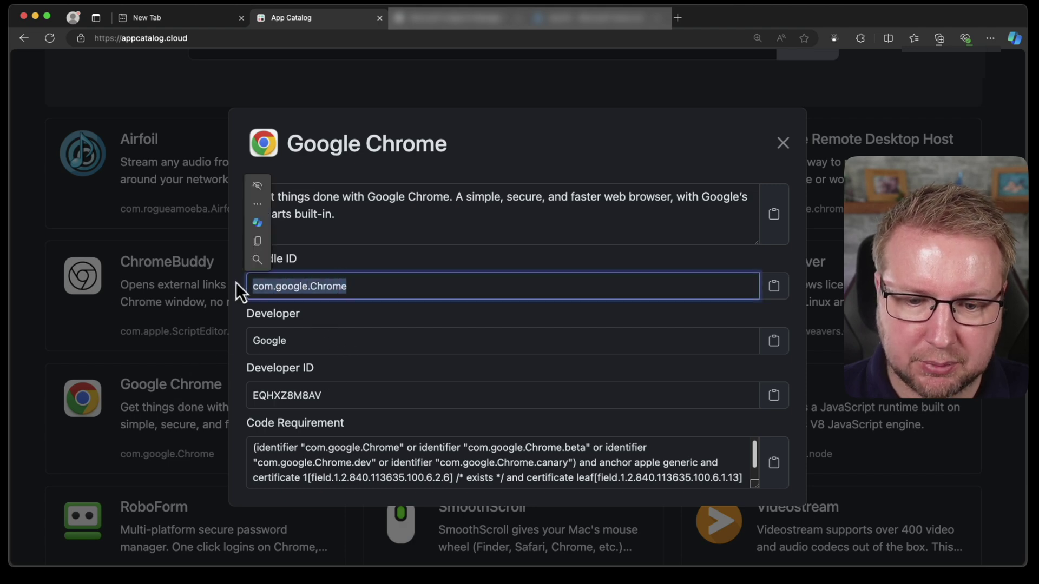
# Step: Download the example install_google_chrome.zsh script from the Intune installation docs
pyautogui.click(454, 19)
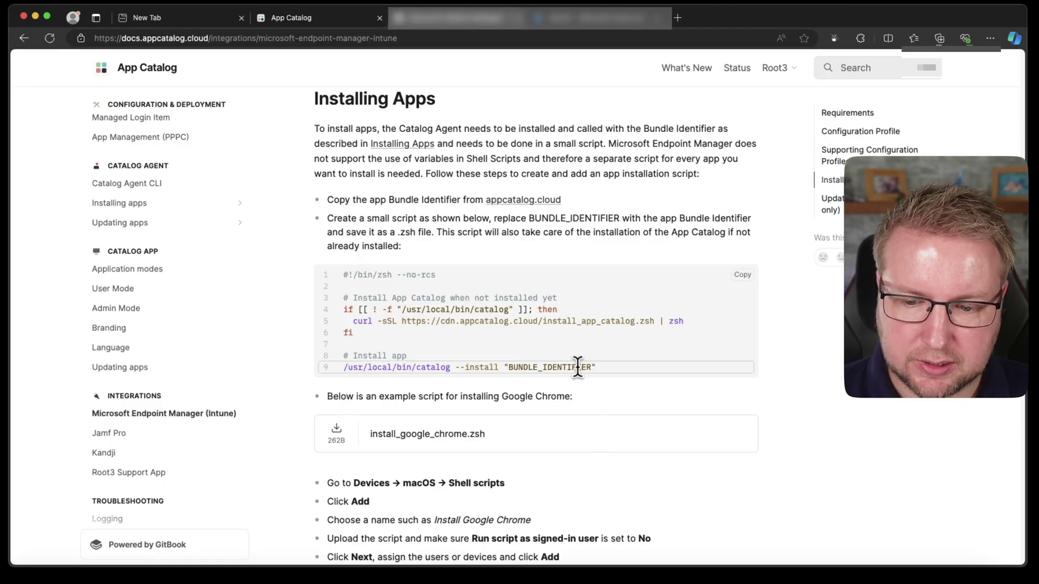
pyautogui.click(361, 436)
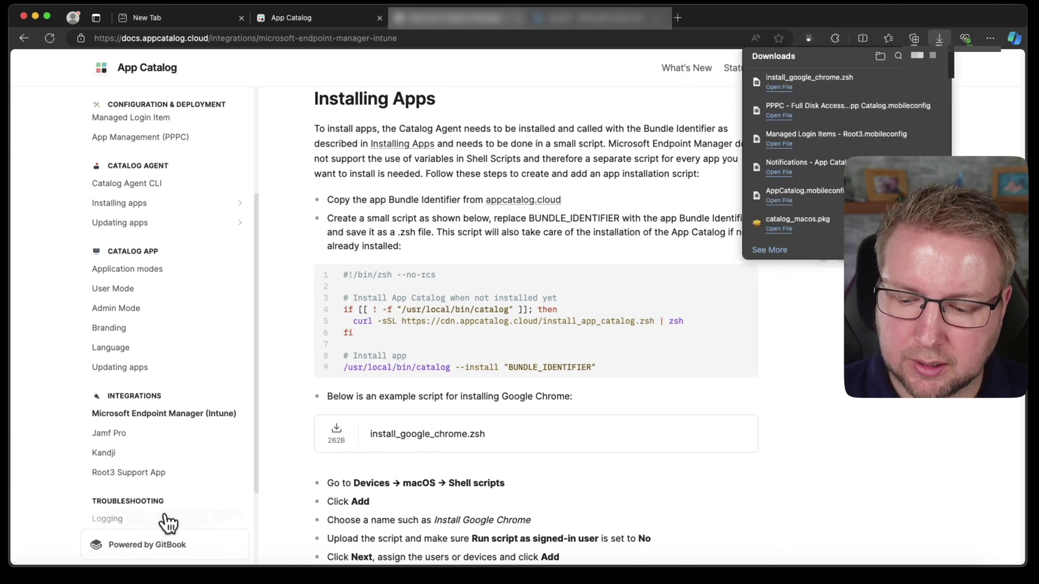
pyautogui.click(771, 573)
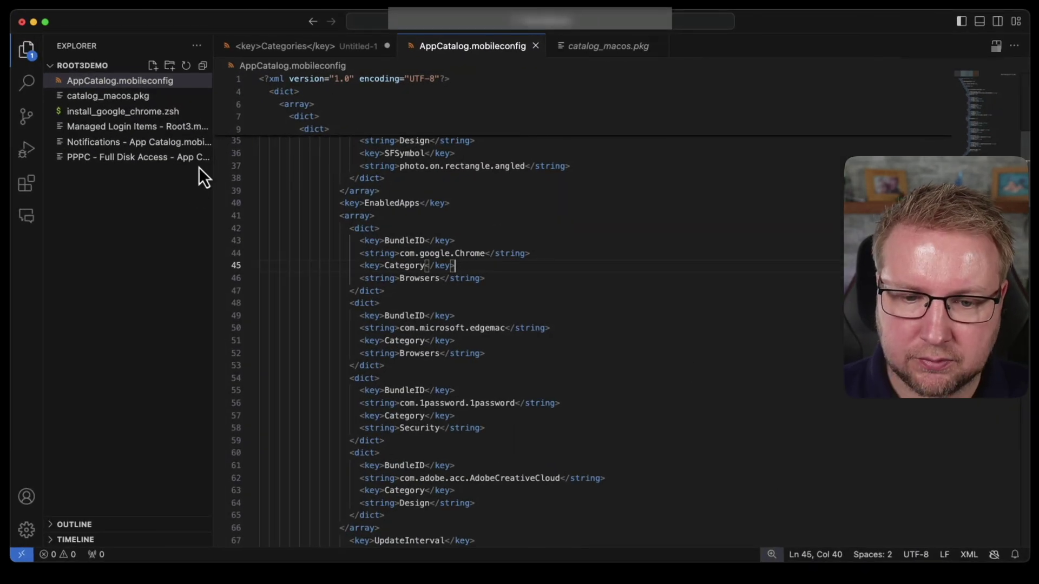
# Step: Open install_google_chrome.zsh and verify line 9 uses the com.google.Chrome bundle identifier
pyautogui.click(123, 111)
pyautogui.moveTo(517, 186); pyautogui.dragTo(434, 176)
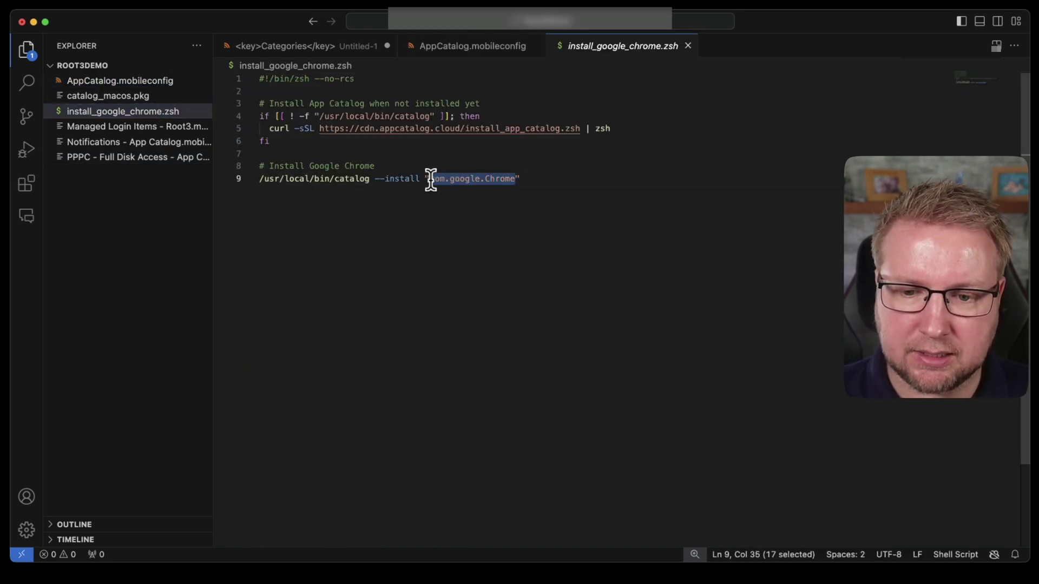
pyautogui.click(560, 178)
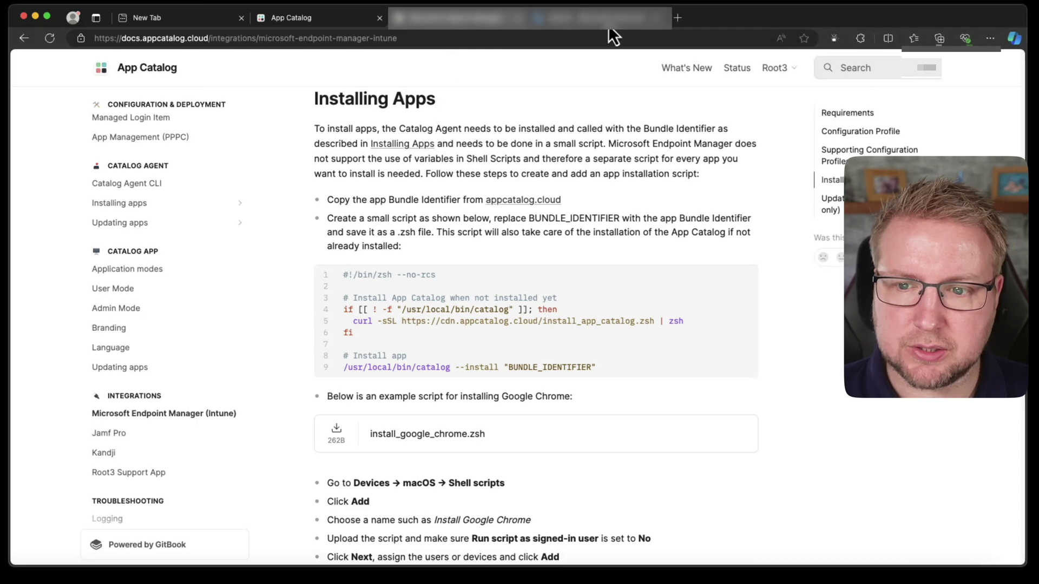
# Step: Under Devices > macOS > Scripts, add a script named 'App Catalog Install - Google Chrome'
pyautogui.click(609, 27)
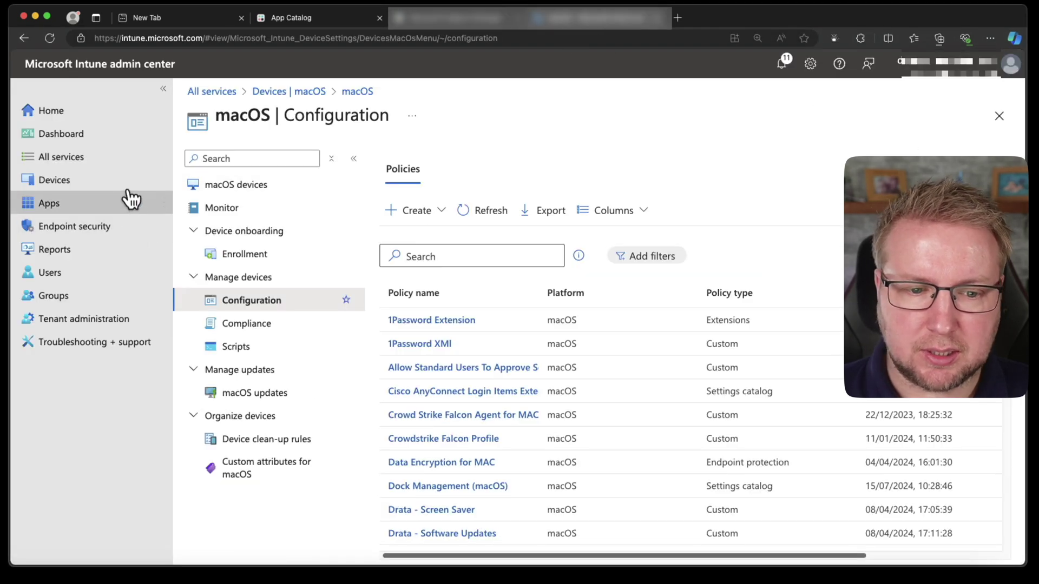
pyautogui.click(277, 93)
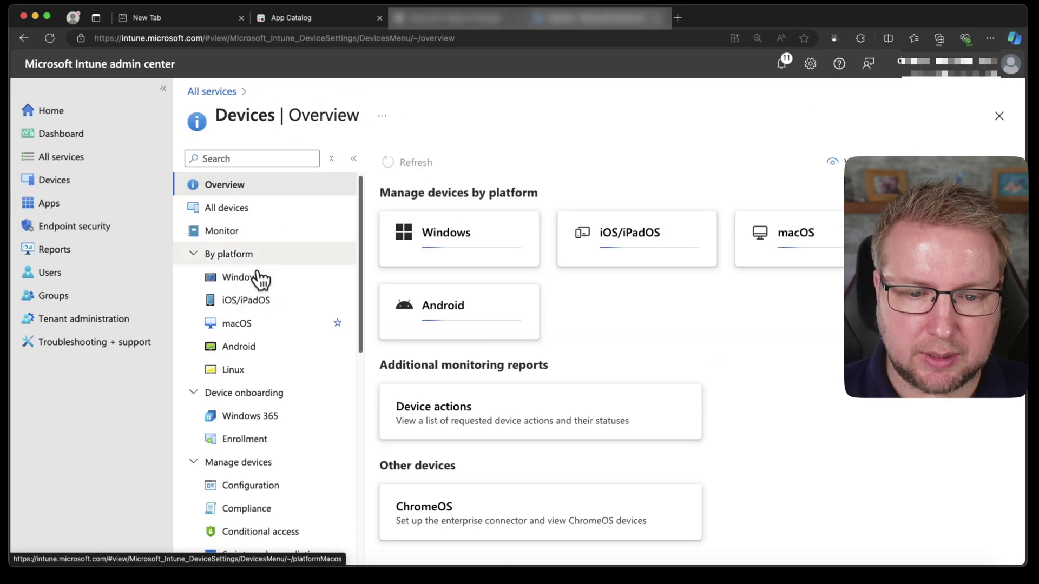
pyautogui.click(249, 323)
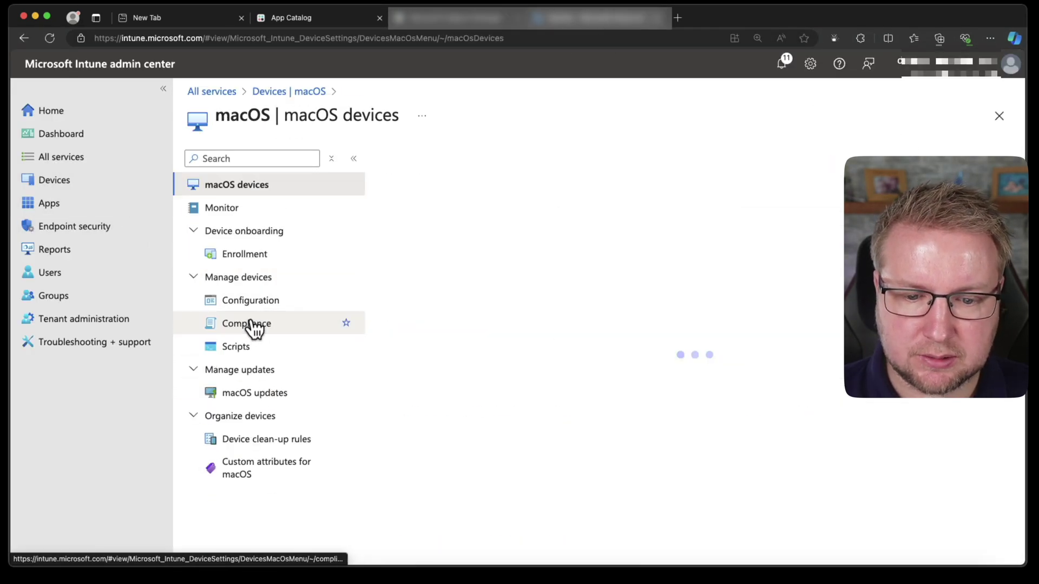
pyautogui.click(247, 347)
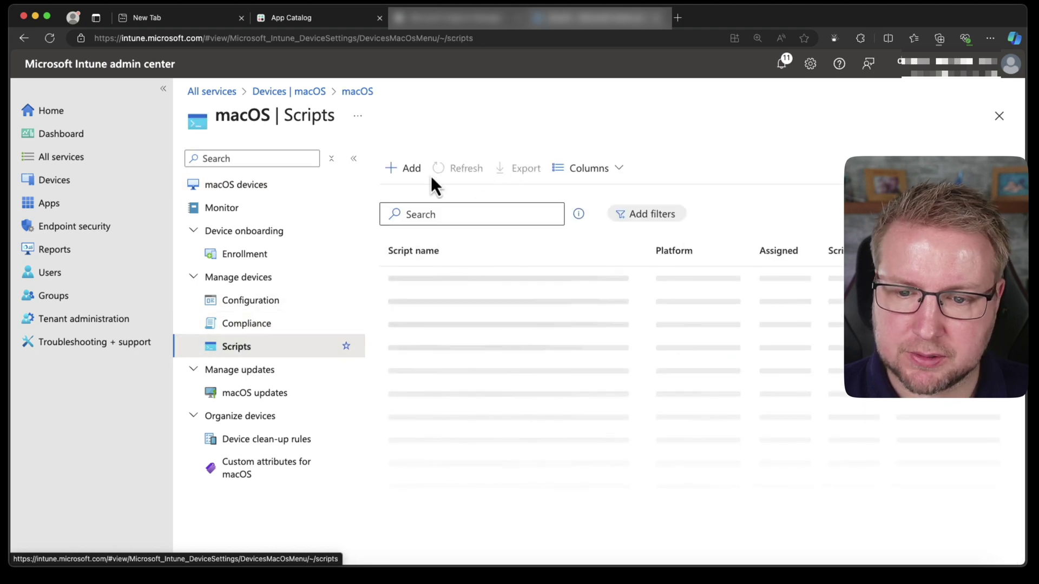
pyautogui.click(418, 172)
pyautogui.click(441, 202)
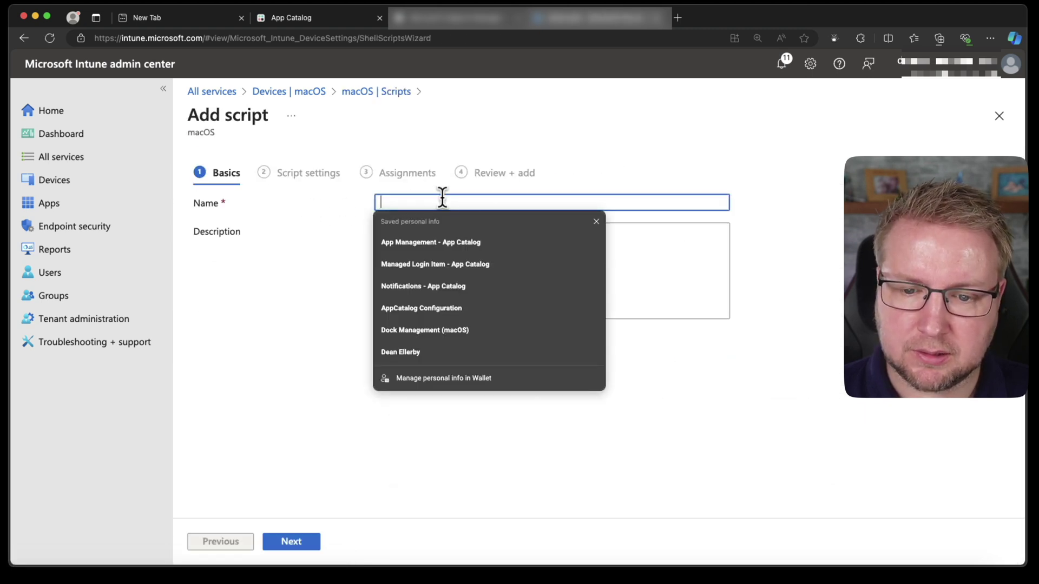
pyautogui.write('A')
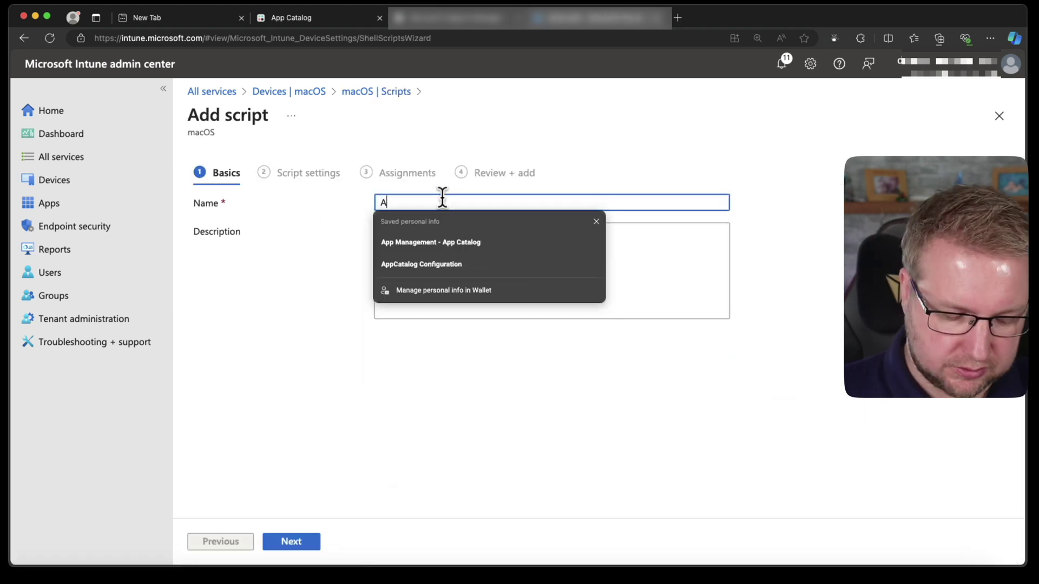
pyautogui.write('pp Catalog Install - Goog')
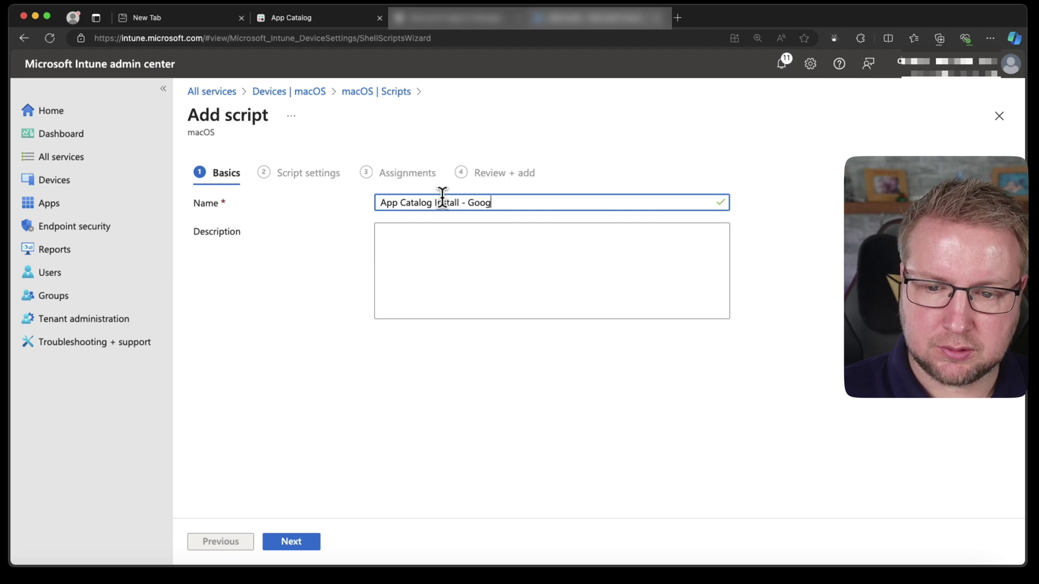
pyautogui.click(297, 548)
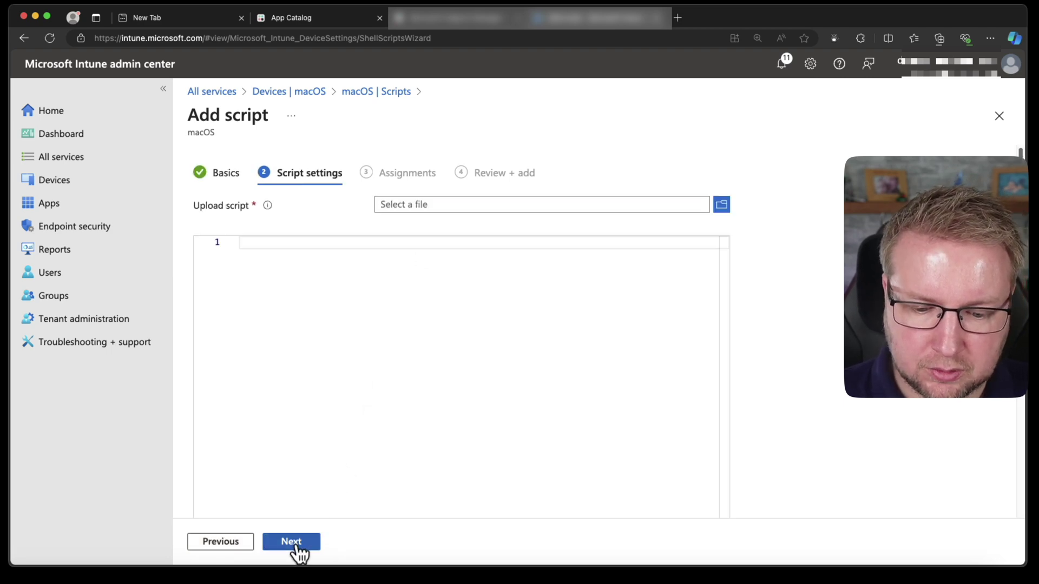
# Step: Upload install_google_chrome.zsh as the script file
pyautogui.click(721, 207)
pyautogui.click(425, 212)
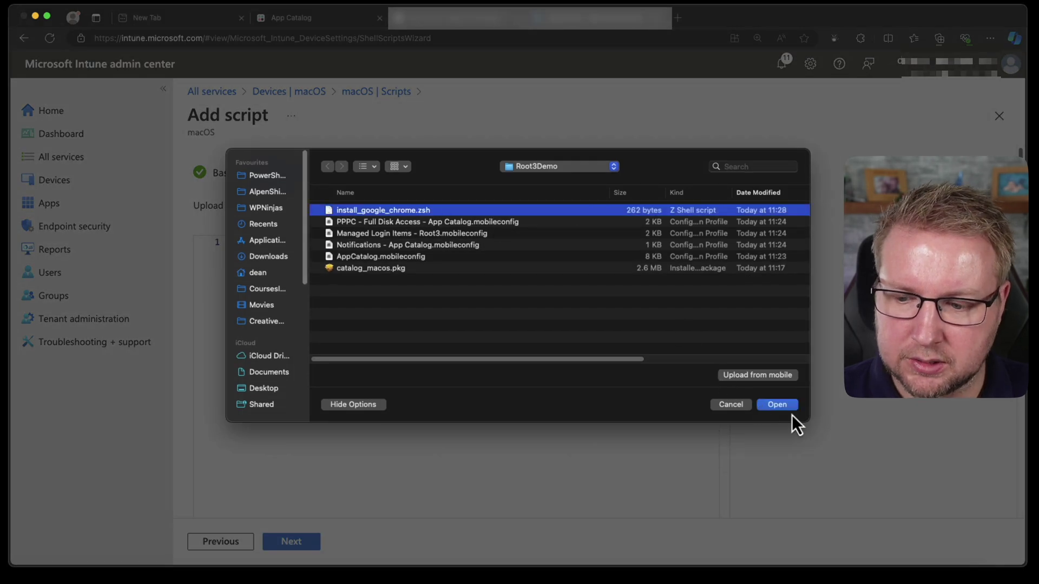
pyautogui.click(779, 406)
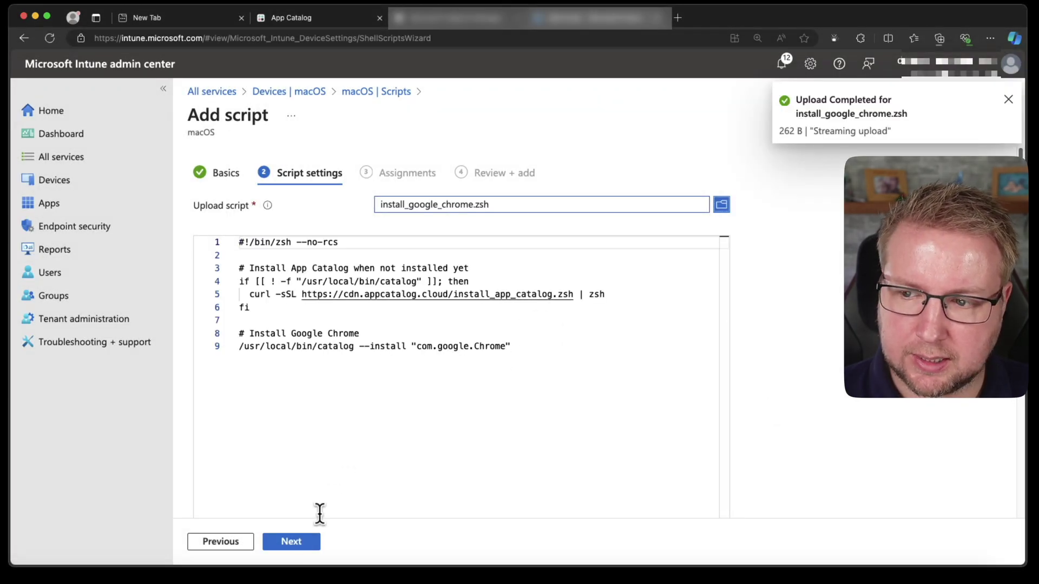
# Step: Set Run script as signed-in user to No and max retries to 3 times
pyautogui.scroll(-5, 790, 386)
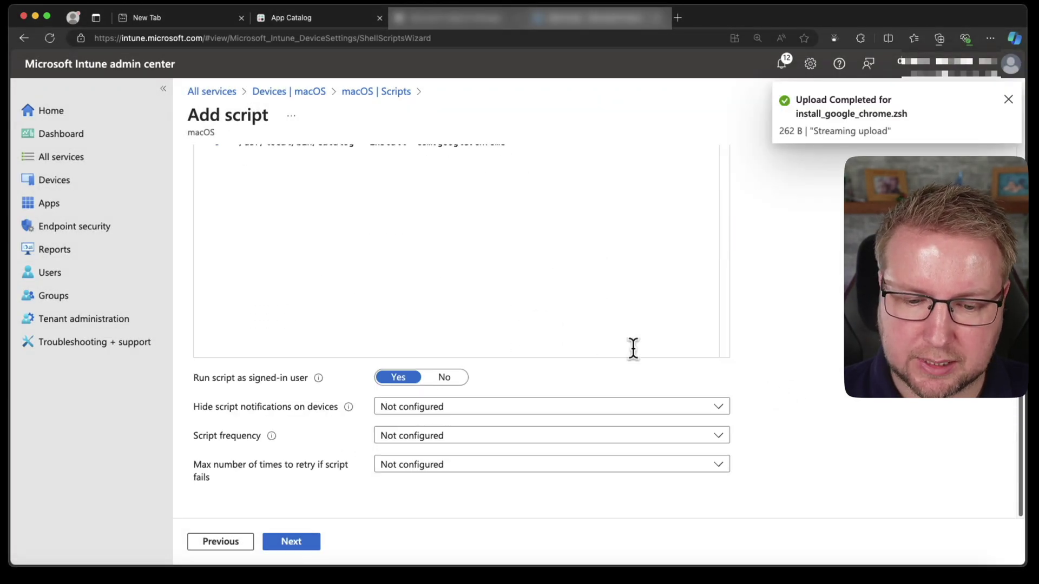
pyautogui.click(444, 380)
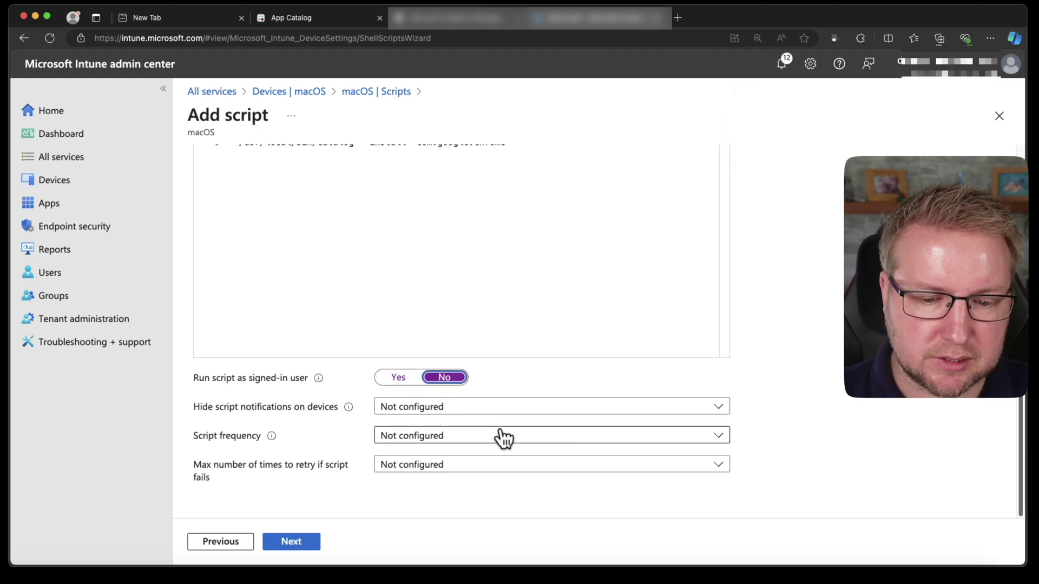
pyautogui.click(445, 444)
pyautogui.click(390, 440)
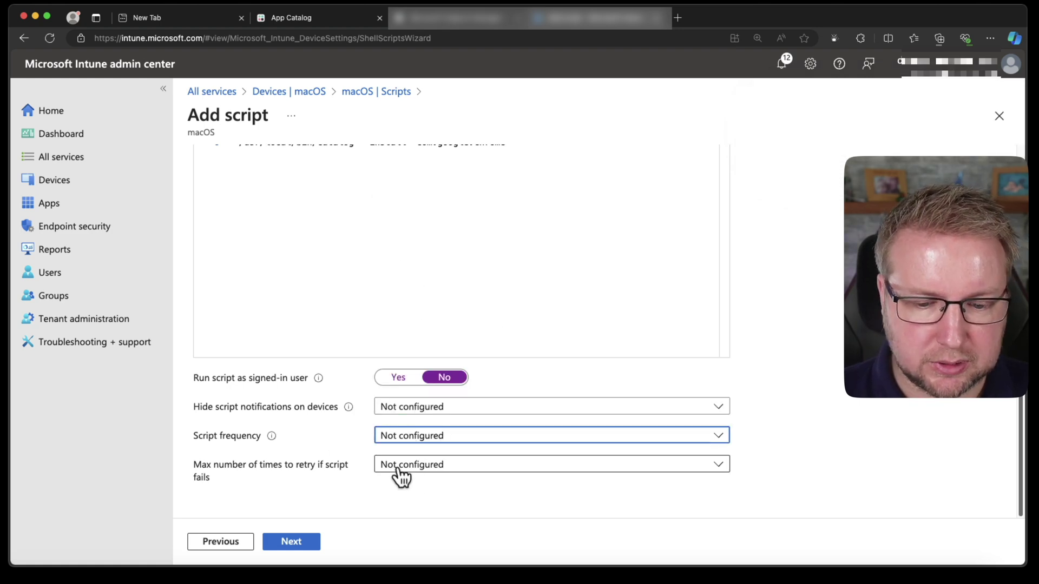
pyautogui.click(465, 467)
pyautogui.click(400, 444)
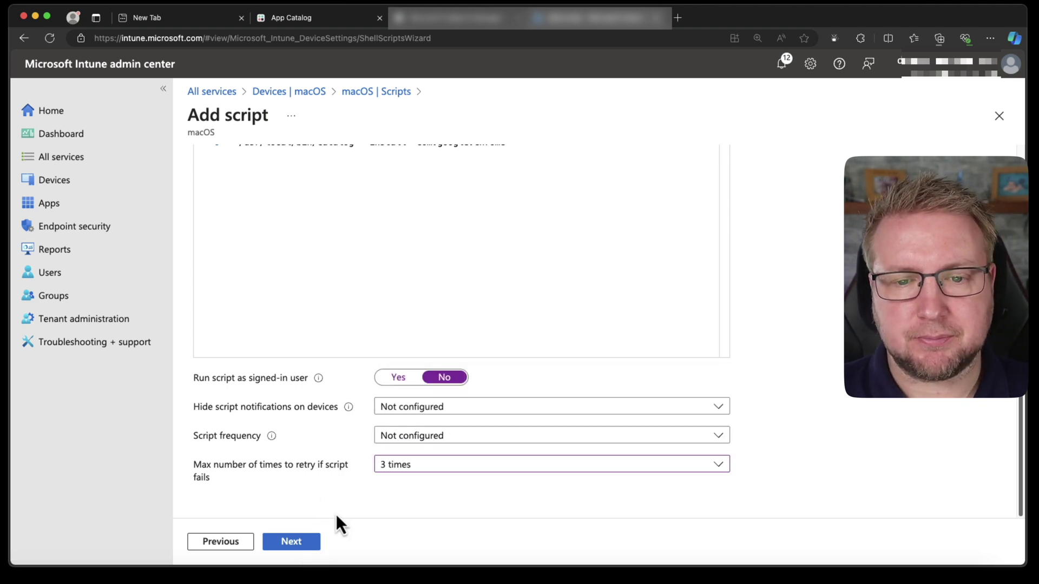
# Step: Include the macOS - Work Secure Testing Ring group in assignments and review the summary
pyautogui.click(294, 545)
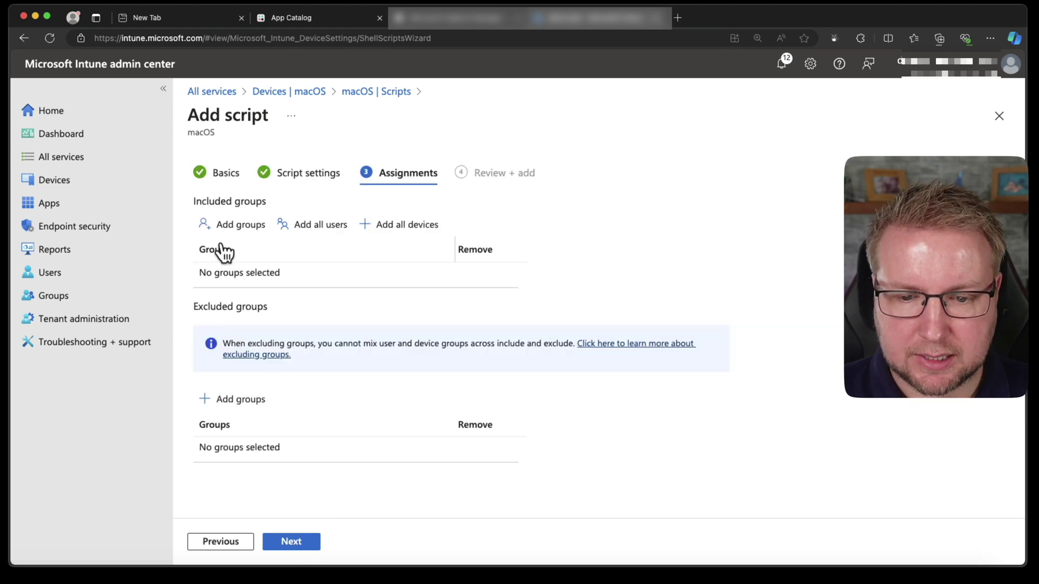
pyautogui.click(230, 224)
pyautogui.click(409, 204)
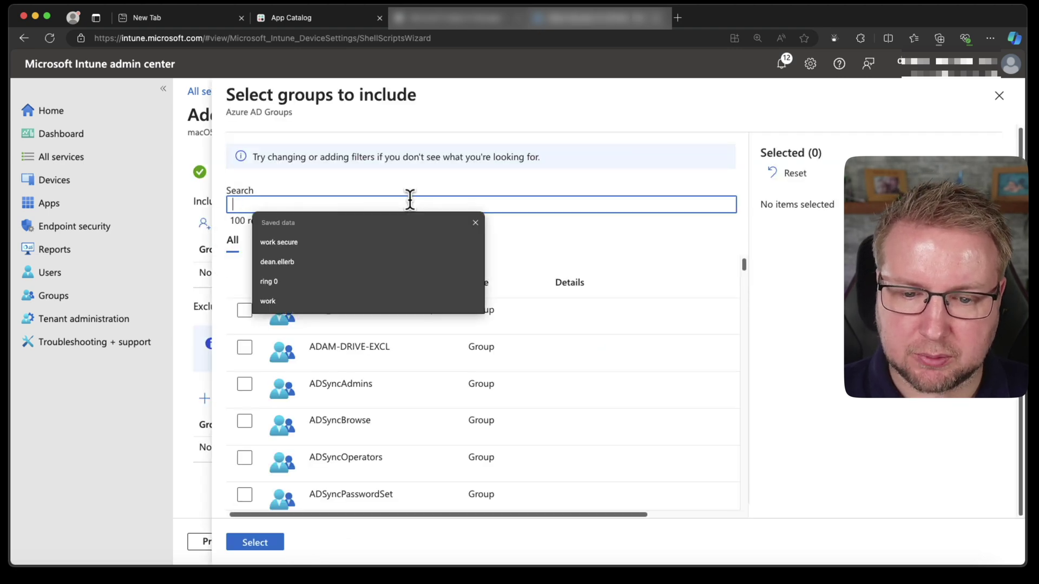
pyautogui.write('work')
pyautogui.click(366, 242)
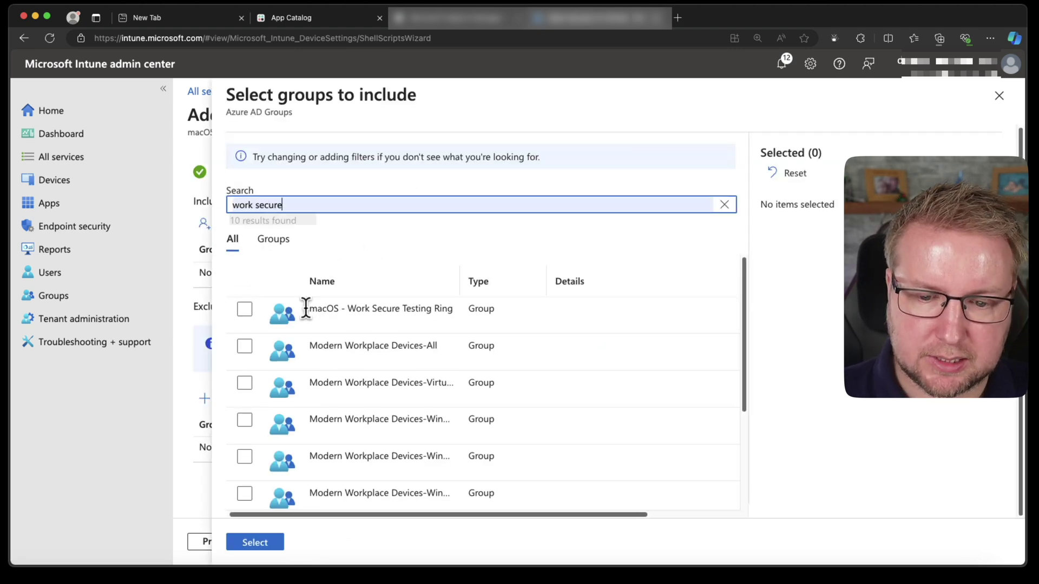
pyautogui.click(245, 310)
pyautogui.click(267, 541)
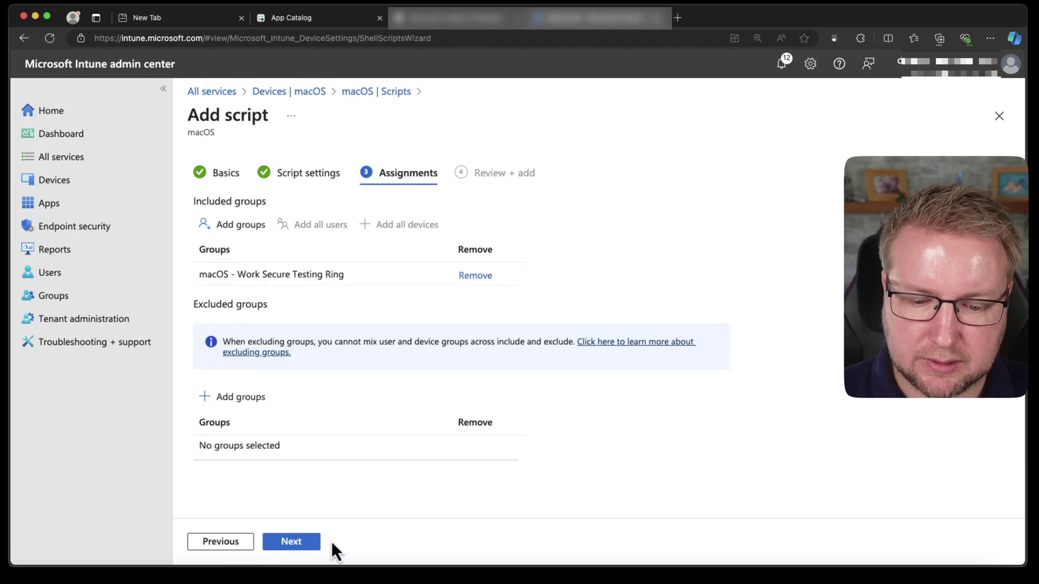
pyautogui.click(295, 543)
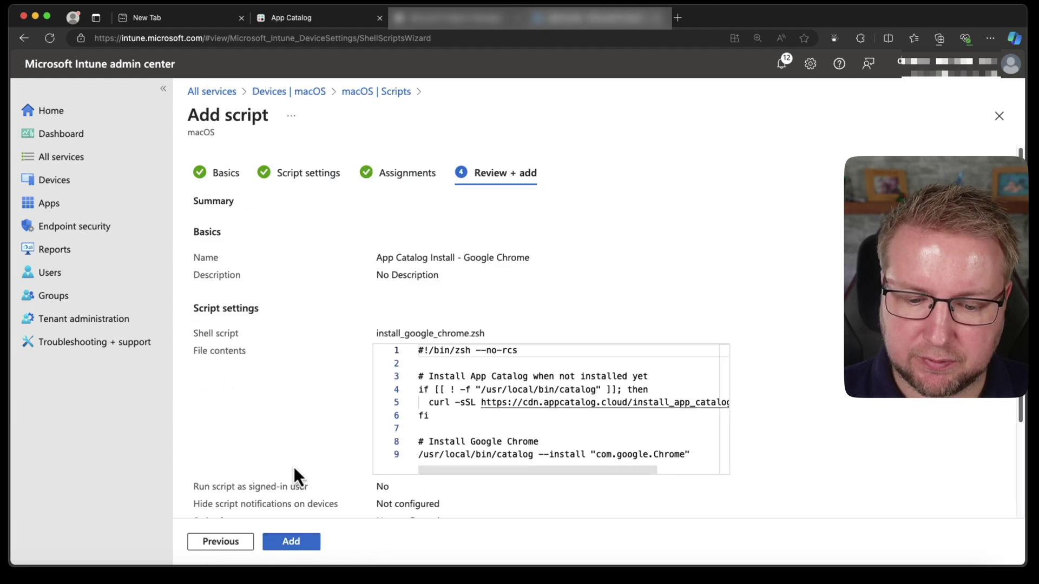
pyautogui.scroll(-3, 294, 466)
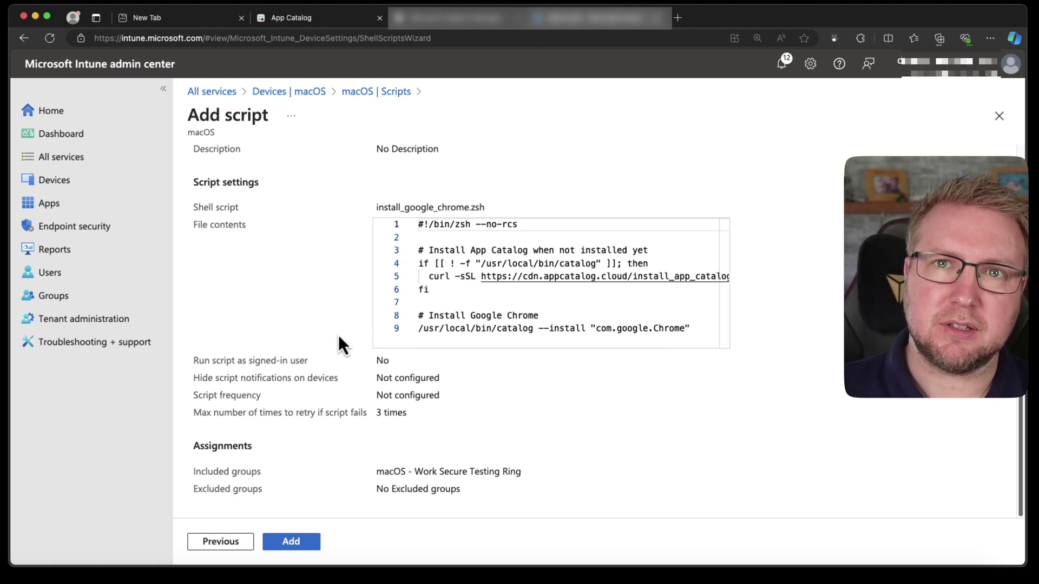
# Step: Launch Company Portal from Launchpad on the virtual Mac
pyautogui.press('super+Tab')
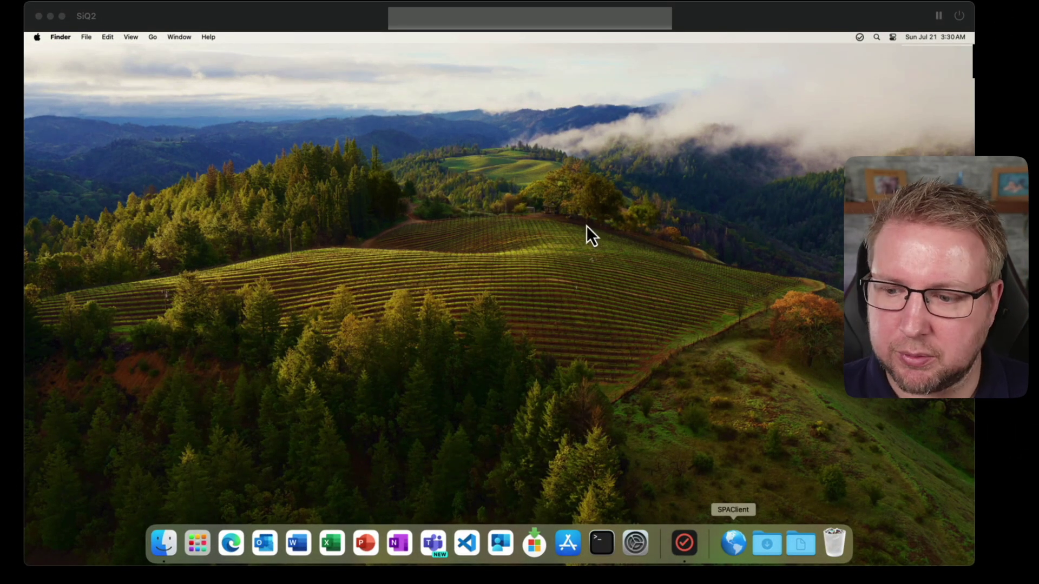
pyautogui.click(197, 543)
pyautogui.moveTo(839, 395); pyautogui.dragTo(157, 406)
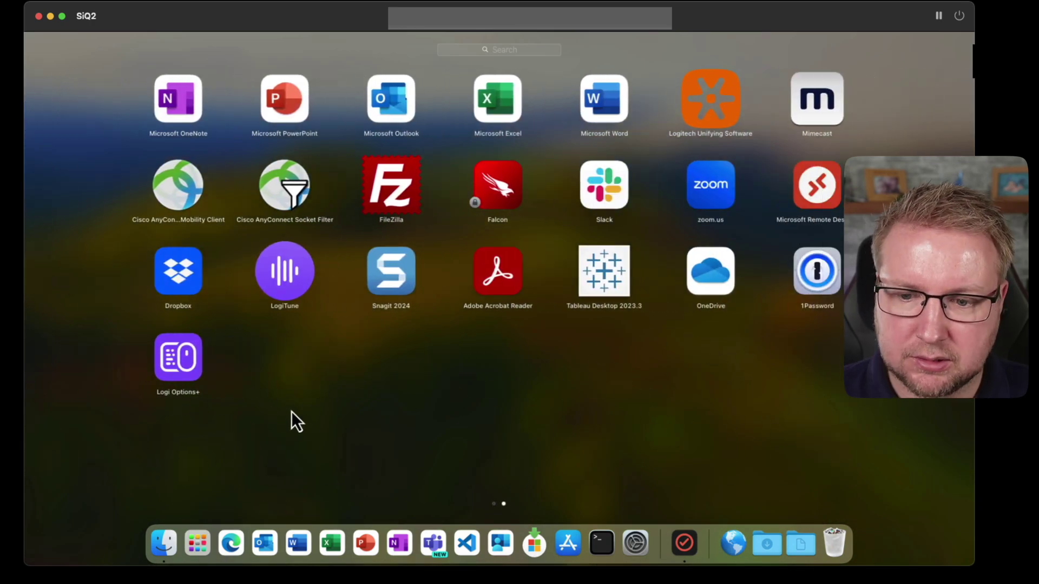
pyautogui.moveTo(392, 401); pyautogui.dragTo(638, 396)
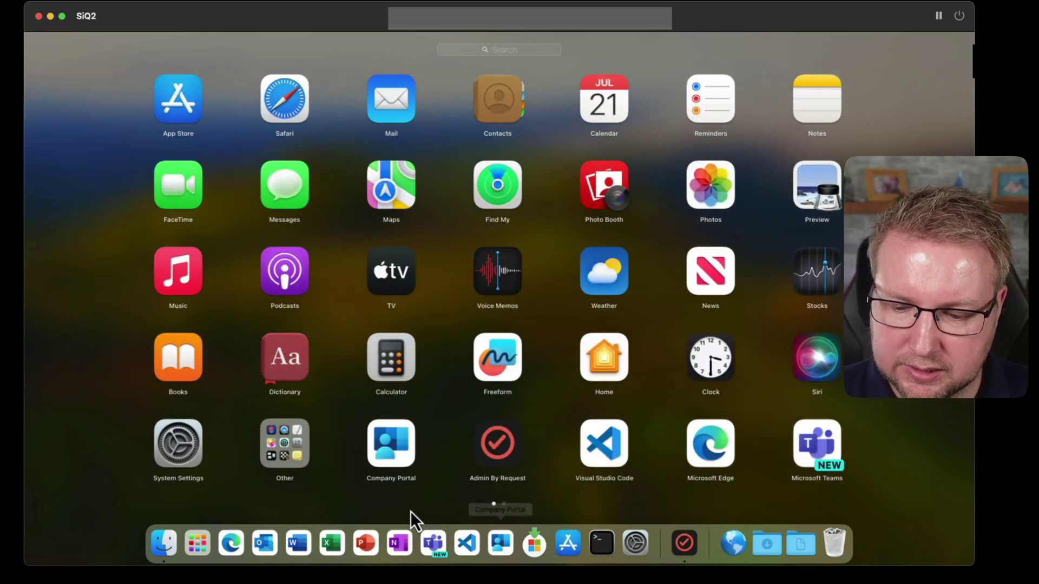
pyautogui.click(376, 454)
pyautogui.click(206, 539)
pyautogui.click(403, 453)
# Step: Sign in to Company Portal and run Check status on the device
pyautogui.click(513, 327)
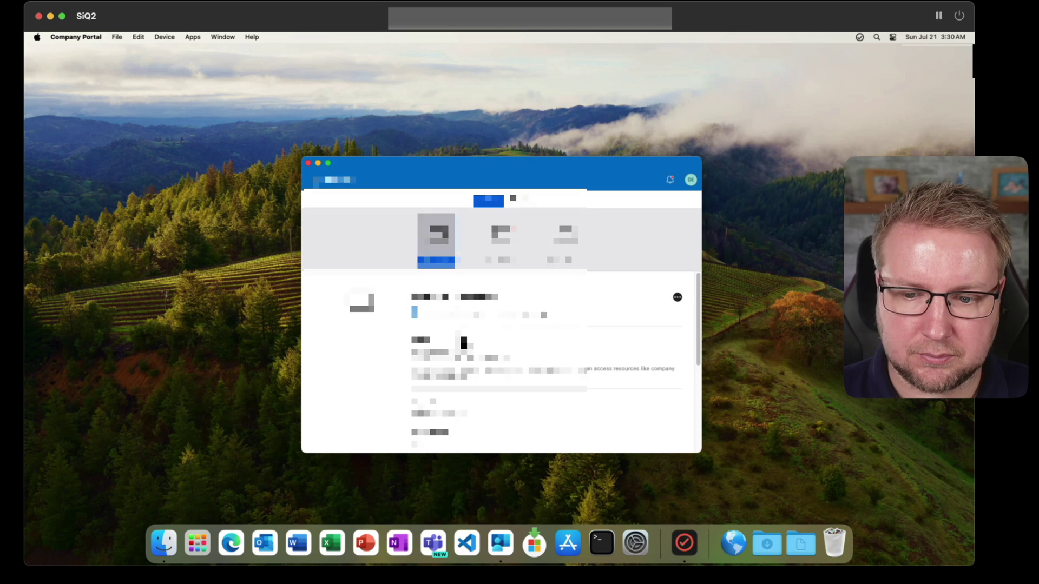
pyautogui.click(678, 297)
pyautogui.click(687, 323)
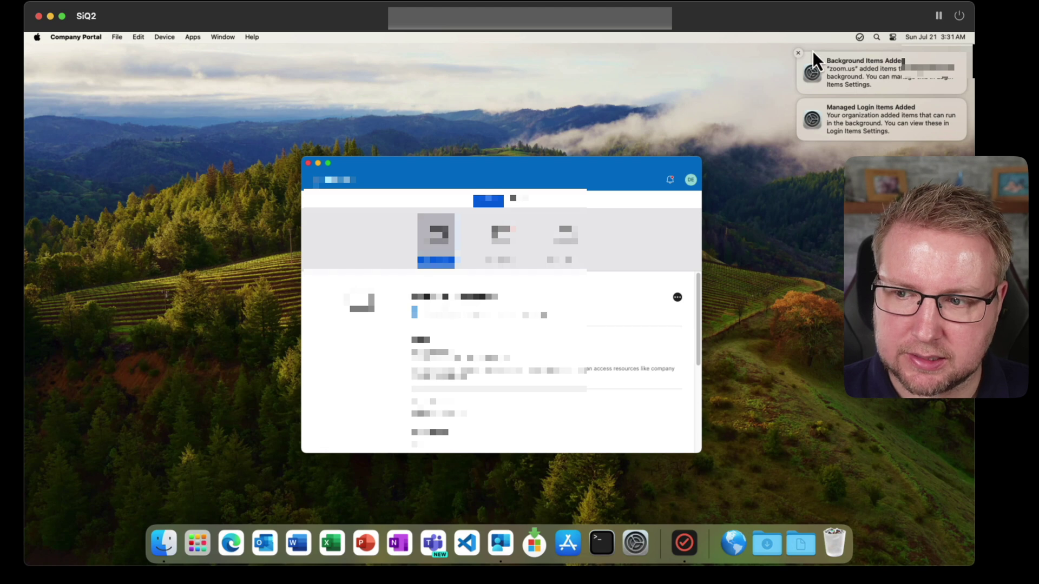
# Step: Check Privacy & Security > Profiles for the AppCatalog Configuration and App Management profiles
pyautogui.click(637, 542)
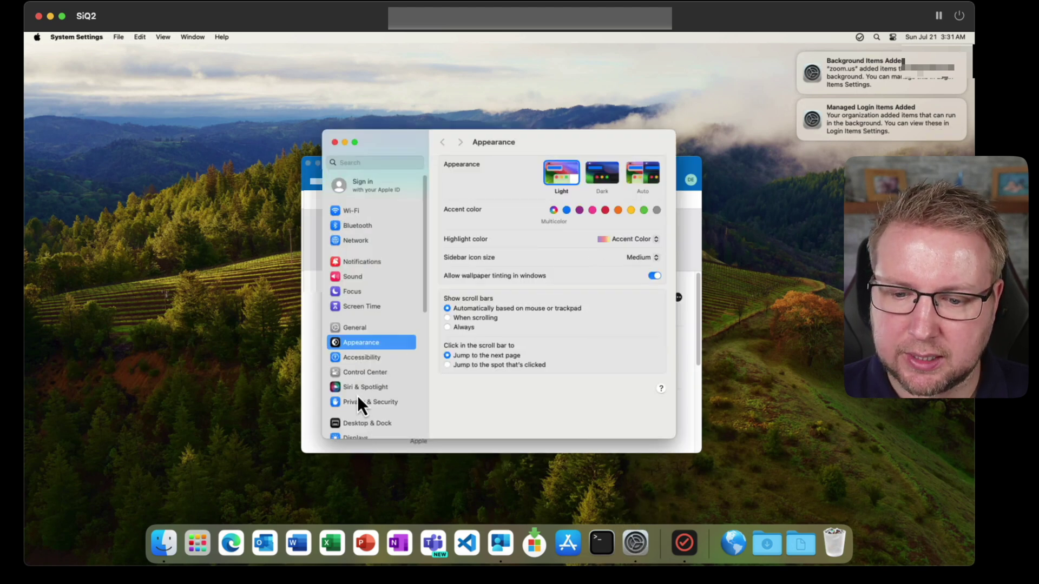
pyautogui.scroll(-8, 358, 398)
pyautogui.scroll(8, 368, 292)
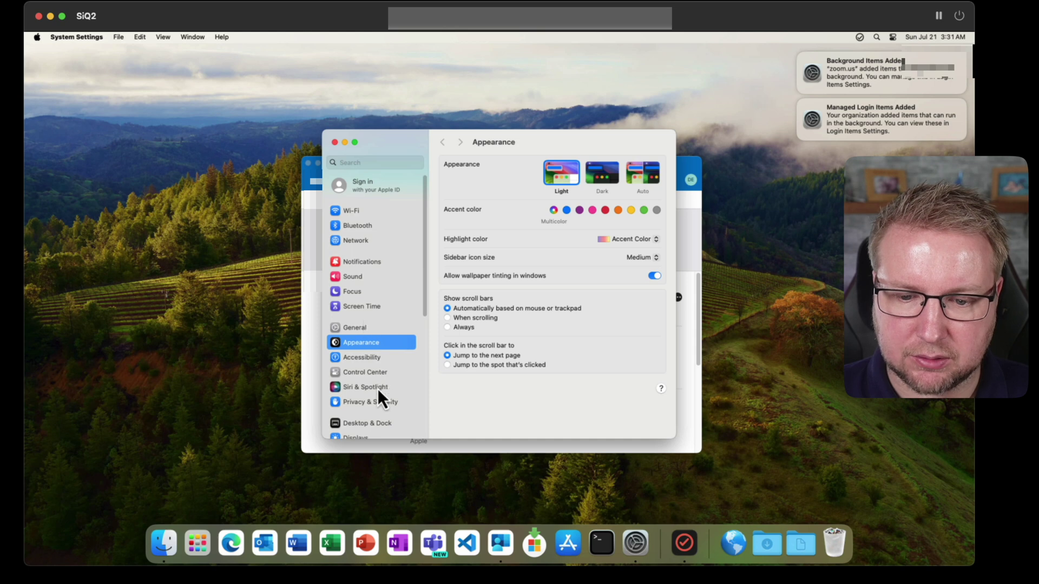
pyautogui.click(401, 401)
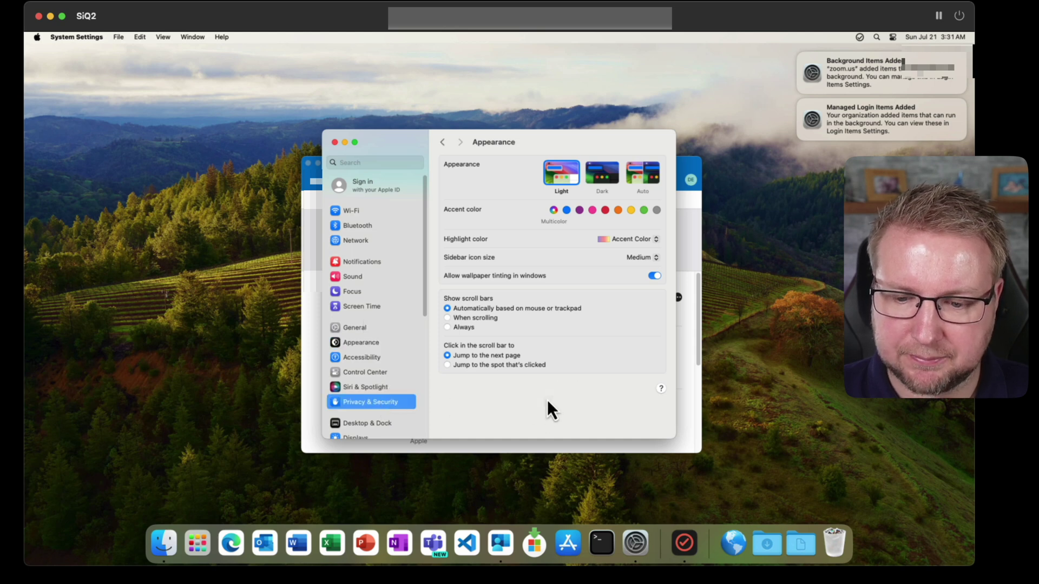
pyautogui.scroll(-15, 592, 403)
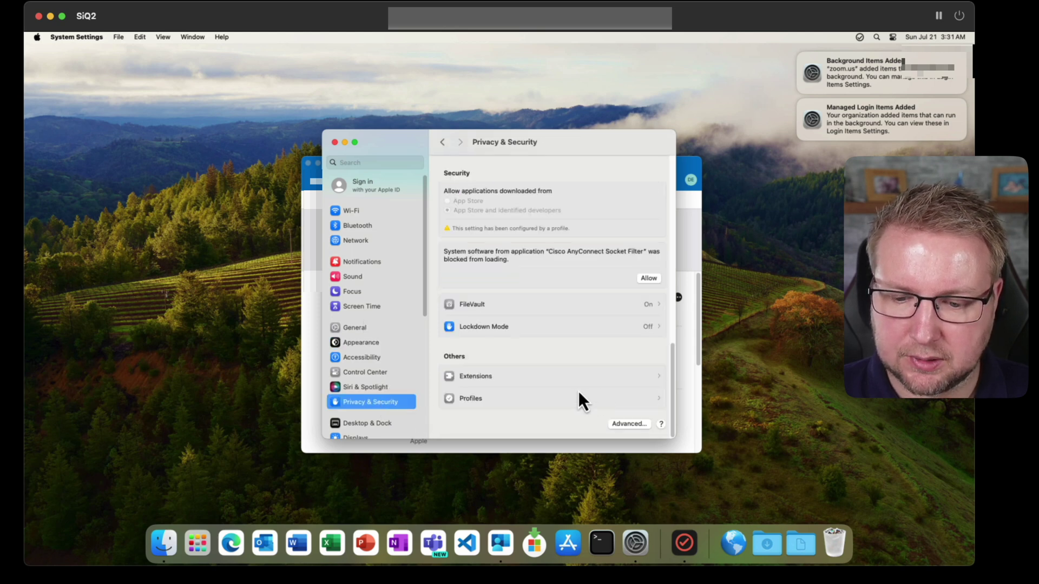
pyautogui.click(524, 398)
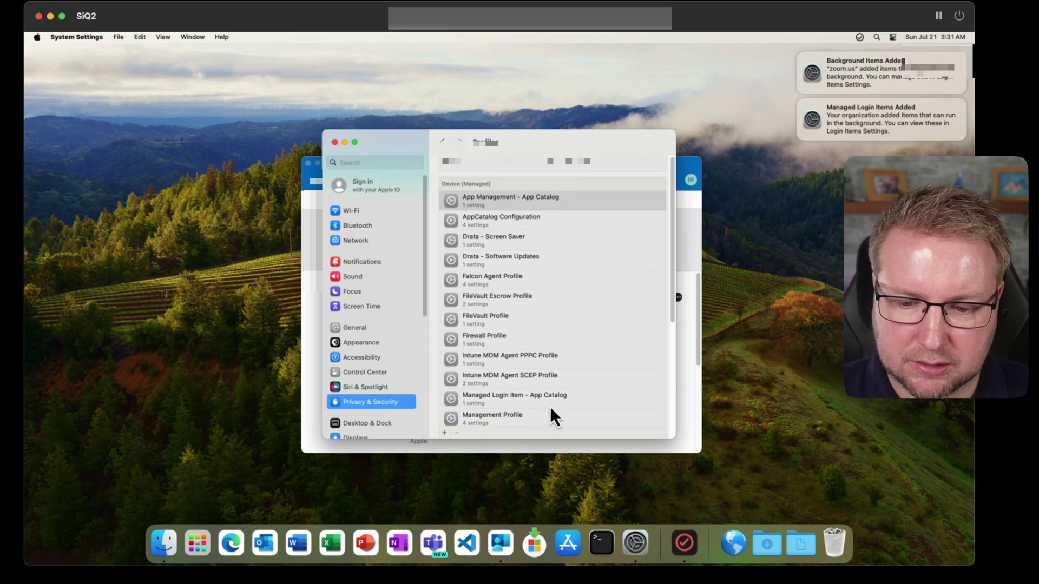
pyautogui.scroll(-3, 517, 389)
pyautogui.scroll(-6, 514, 378)
pyautogui.scroll(-2, 529, 400)
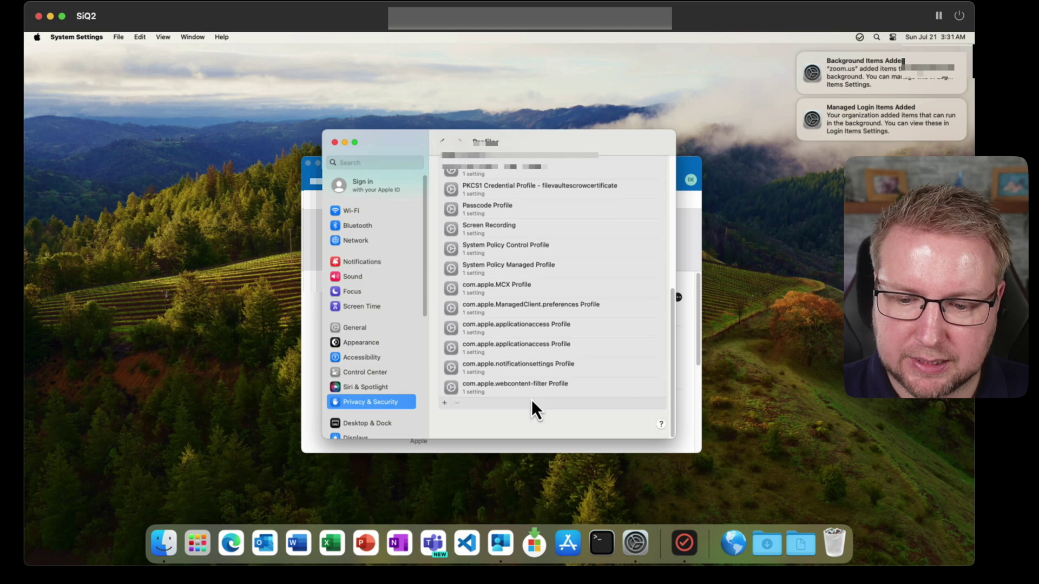
pyautogui.click(197, 542)
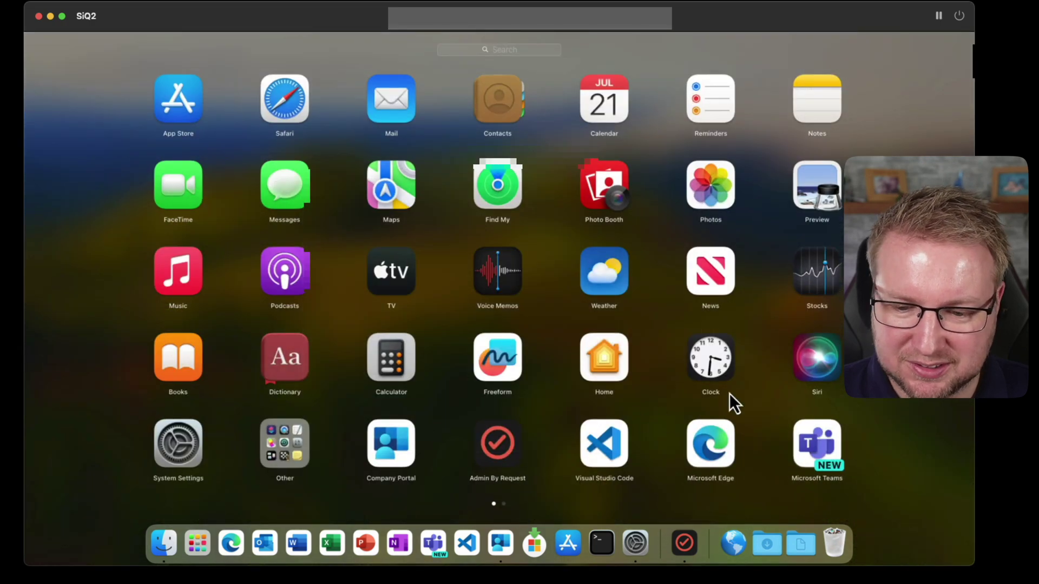
# Step: Launch Catalog from Launchpad page 2, close Profiles, and reposition and enlarge the Catalog window
pyautogui.moveTo(753, 399); pyautogui.dragTo(151, 373)
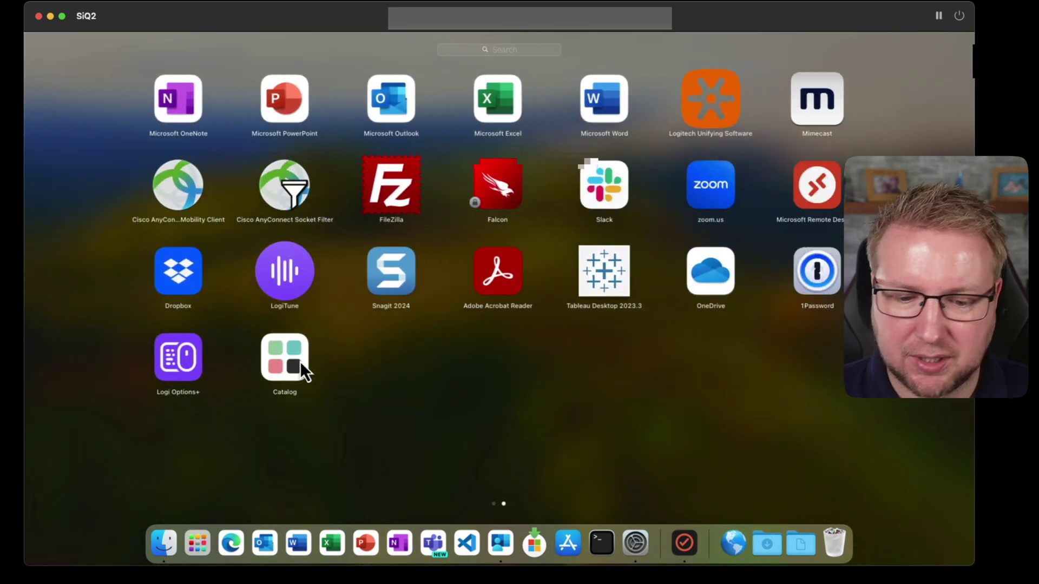
pyautogui.click(291, 367)
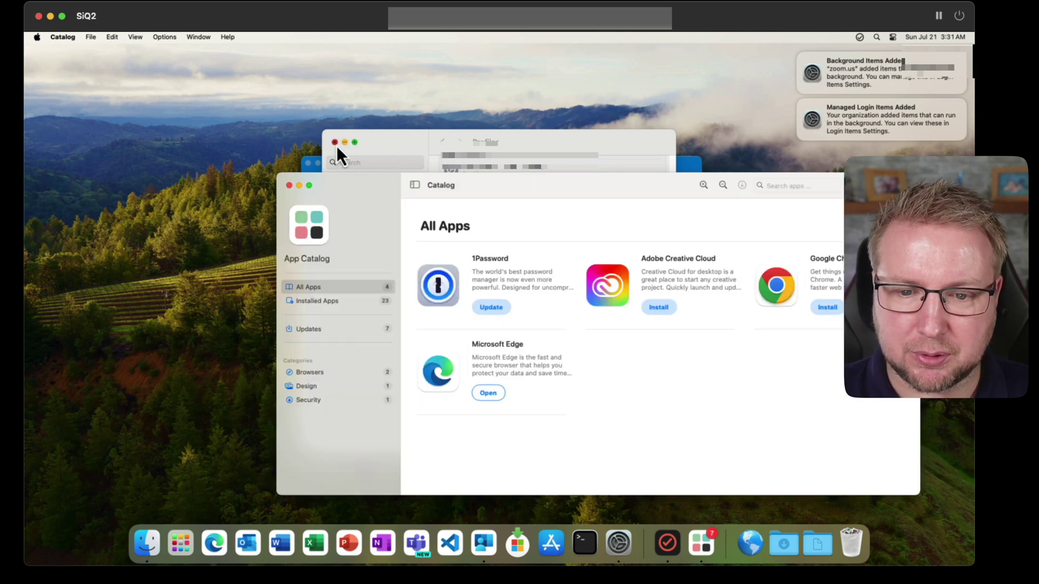
pyautogui.click(336, 143)
pyautogui.moveTo(434, 185); pyautogui.dragTo(397, 142)
pyautogui.moveTo(817, 437); pyautogui.dragTo(883, 486)
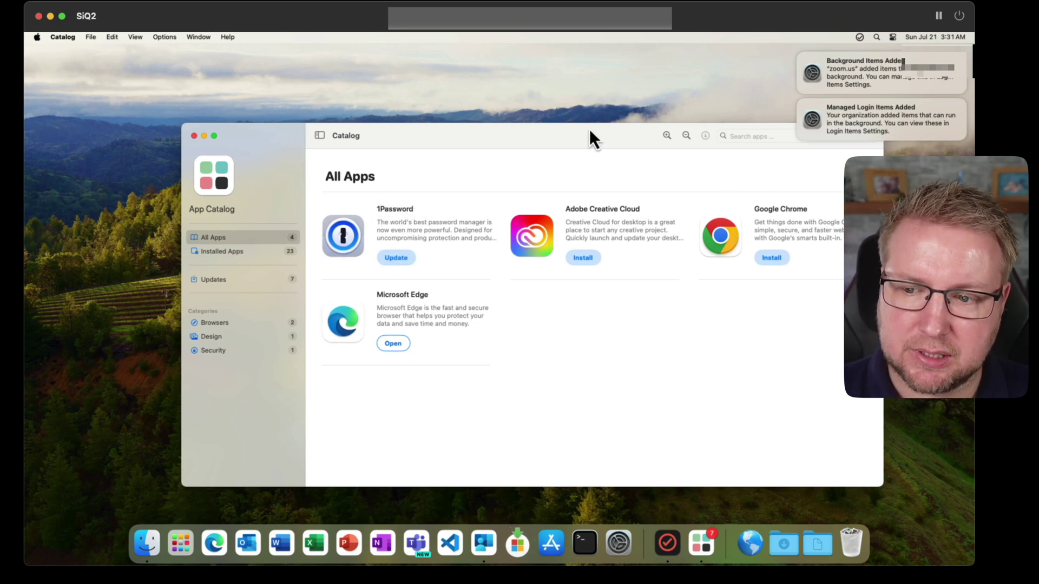
pyautogui.moveTo(589, 129); pyautogui.dragTo(561, 135)
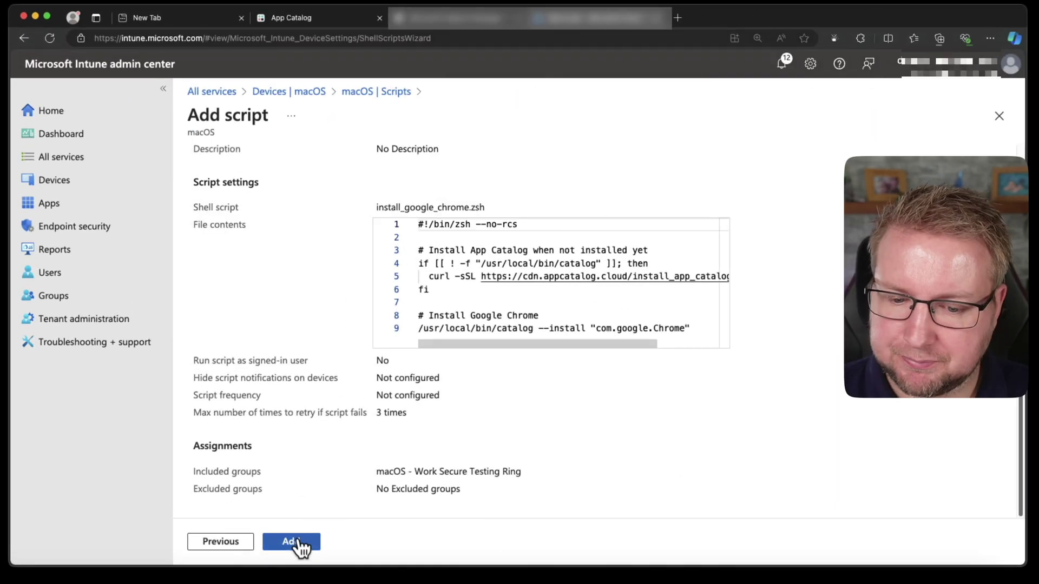
pyautogui.click(293, 542)
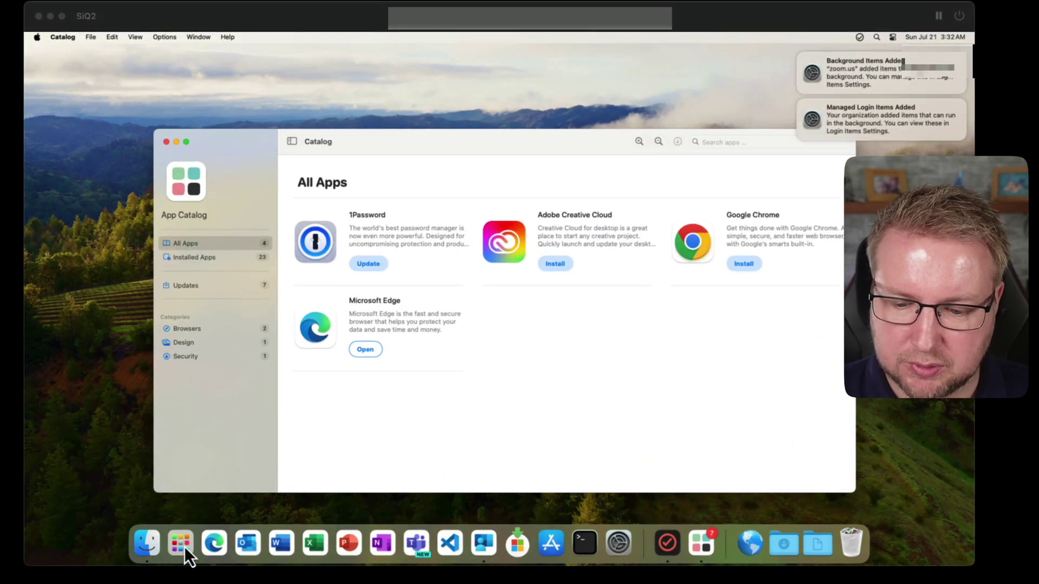
pyautogui.click(186, 543)
# Step: In Company Portal, dismiss both login-item notifications and run the device's first action
pyautogui.hscroll(-5, 336, 399)
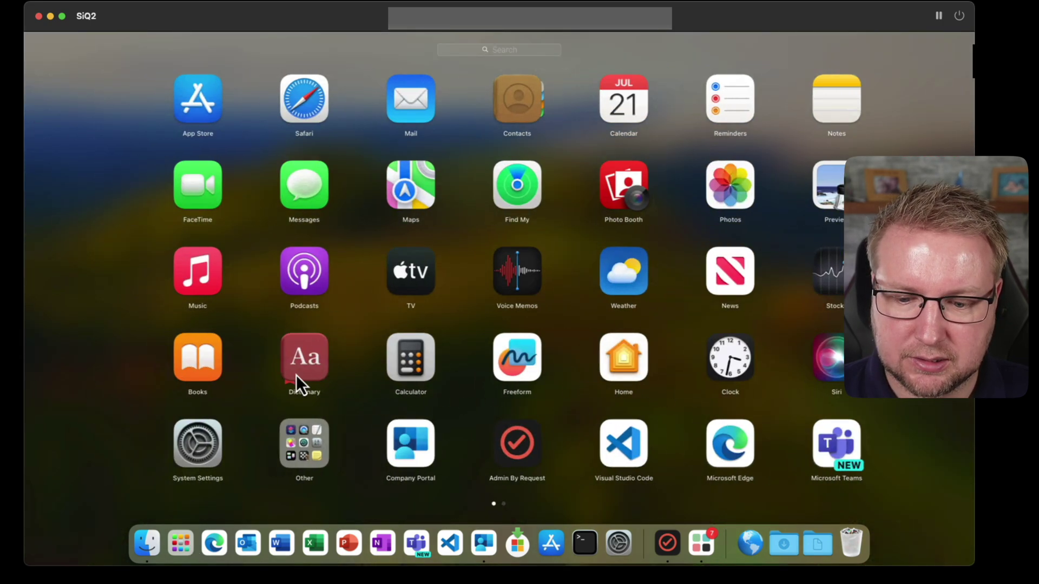
pyautogui.hscroll(5, 262, 378)
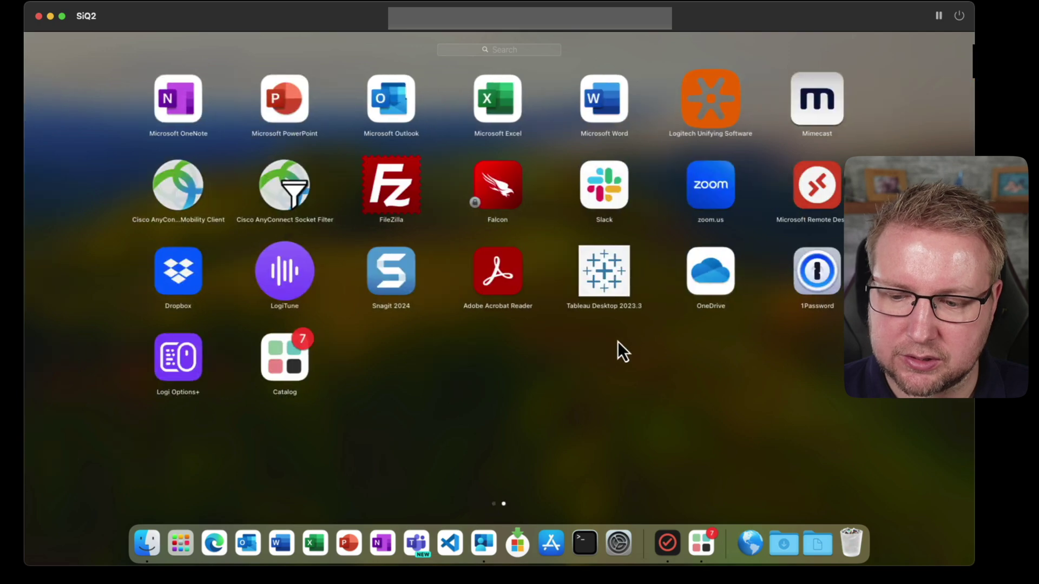
pyautogui.click(566, 449)
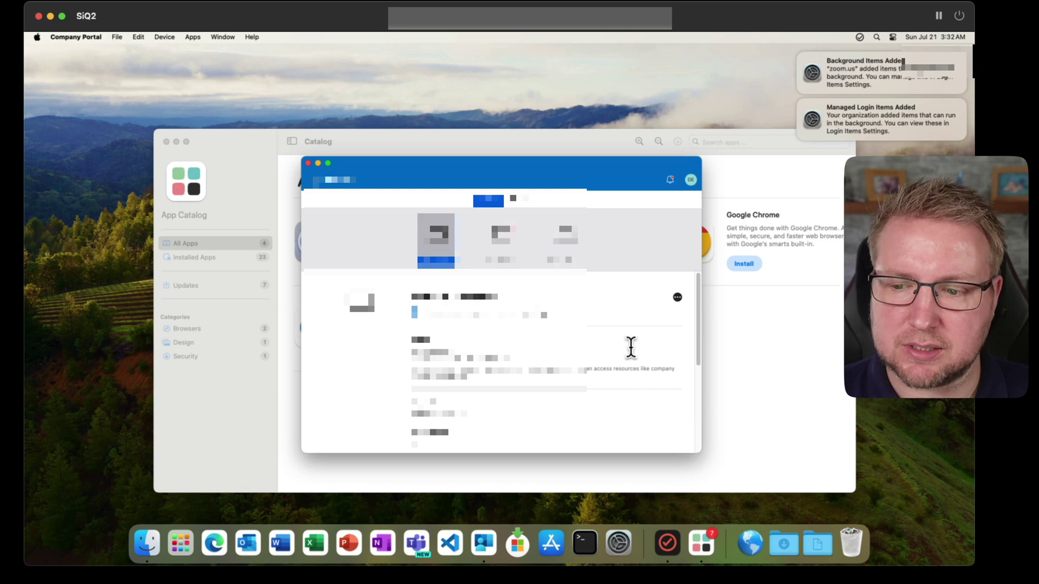
pyautogui.click(798, 100)
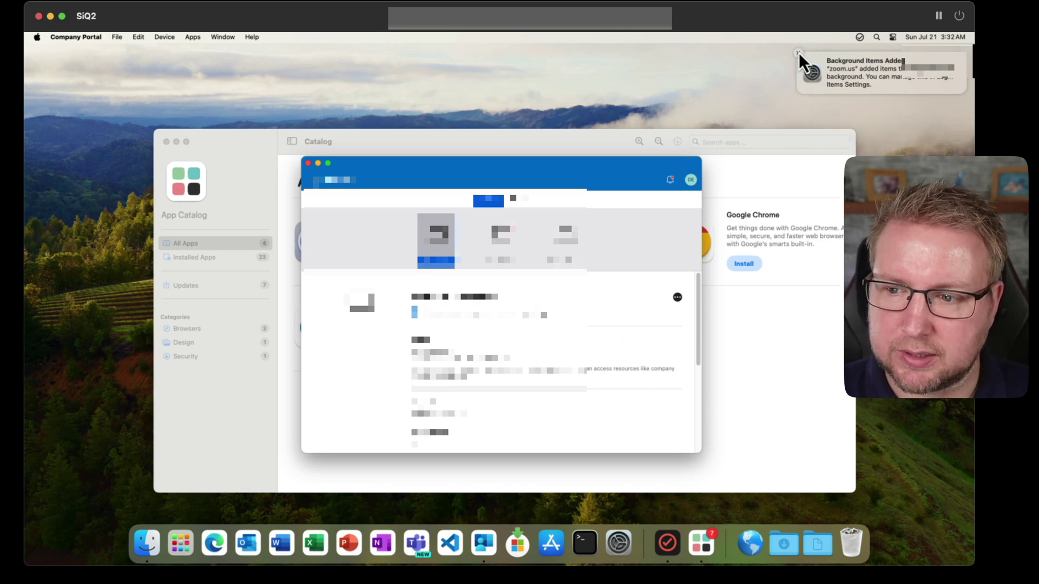
pyautogui.click(798, 52)
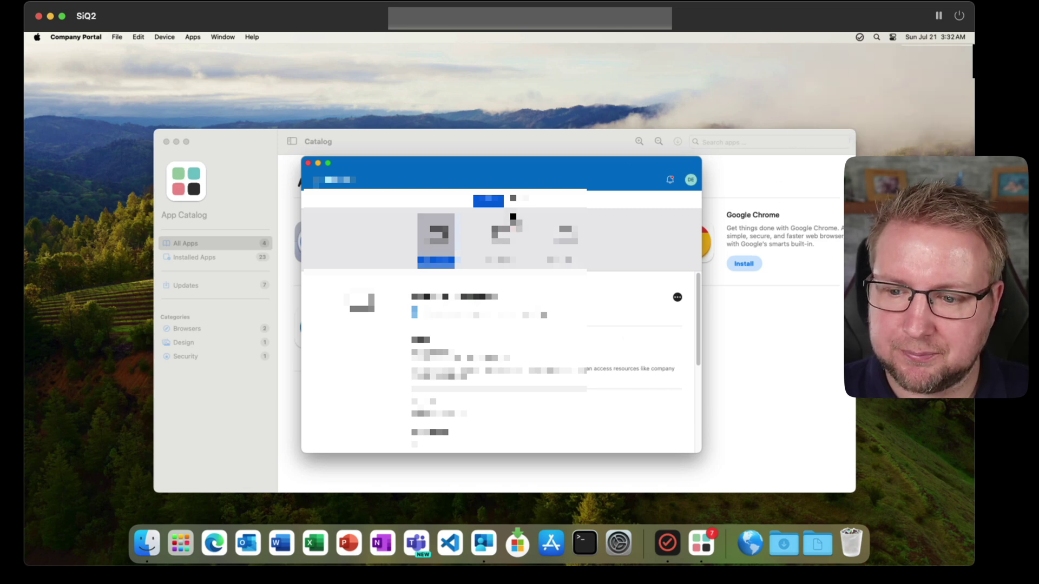
pyautogui.click(678, 298)
pyautogui.click(716, 322)
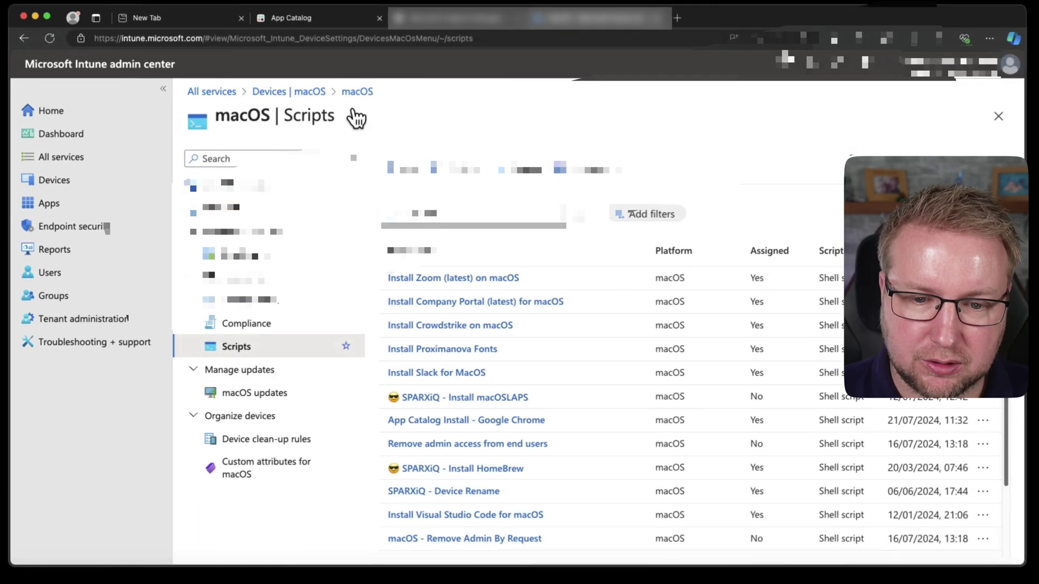
# Step: Search the App Catalog for vscode and copy Visual Studio Code's bundle ID com.microsoft.VSCode
pyautogui.click(303, 18)
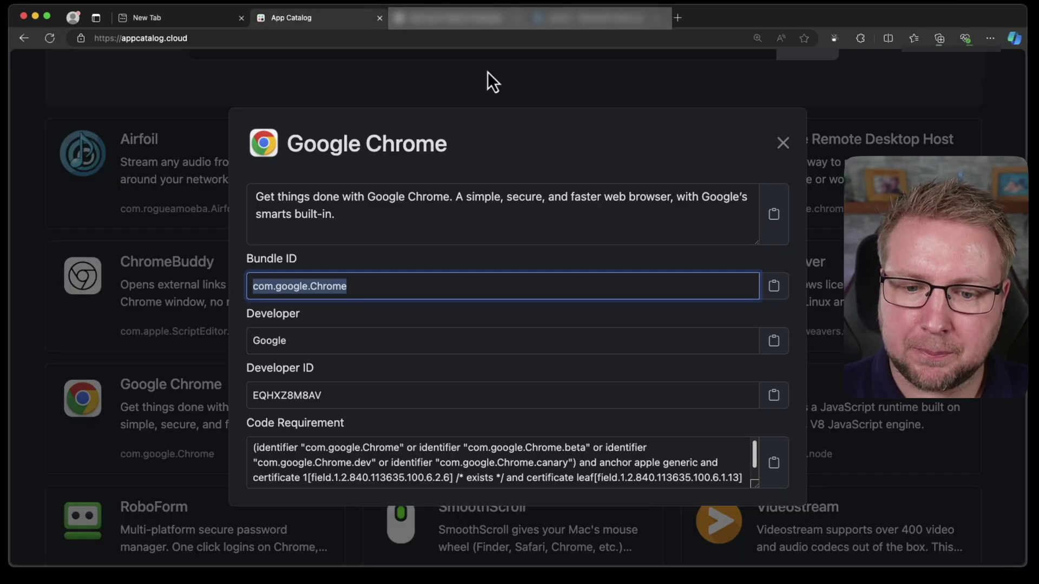
pyautogui.click(781, 142)
pyautogui.scroll(5, 452, 86)
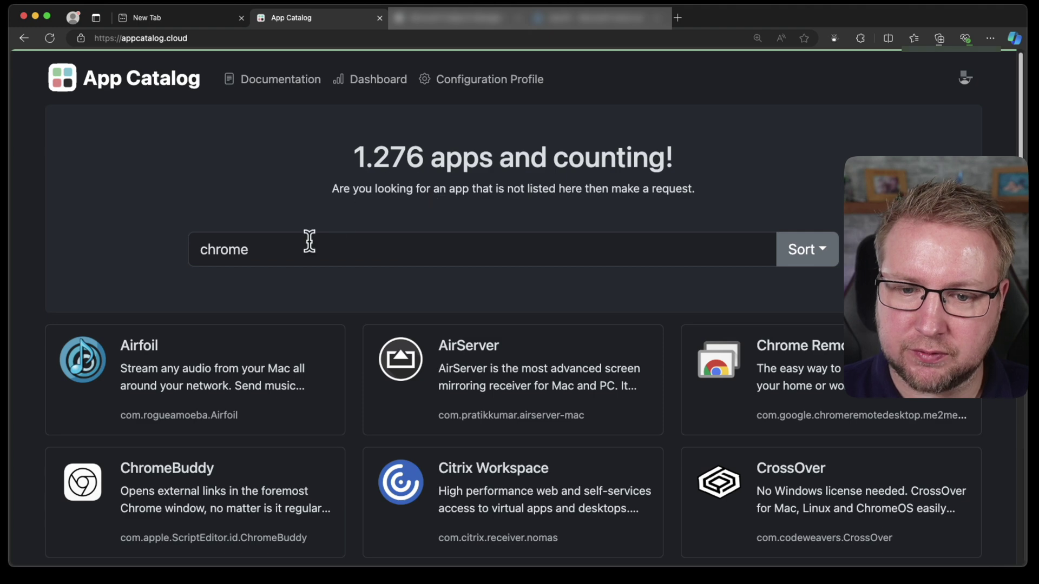
pyautogui.moveTo(308, 246); pyautogui.dragTo(177, 249)
pyautogui.write('vscode')
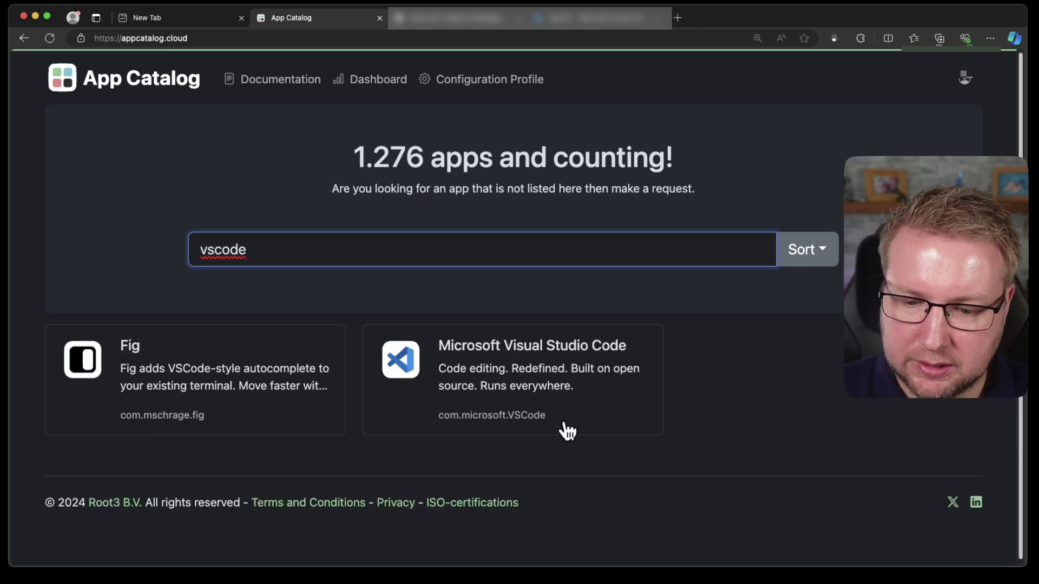
pyautogui.moveTo(561, 427); pyautogui.dragTo(442, 422)
pyautogui.click(445, 427)
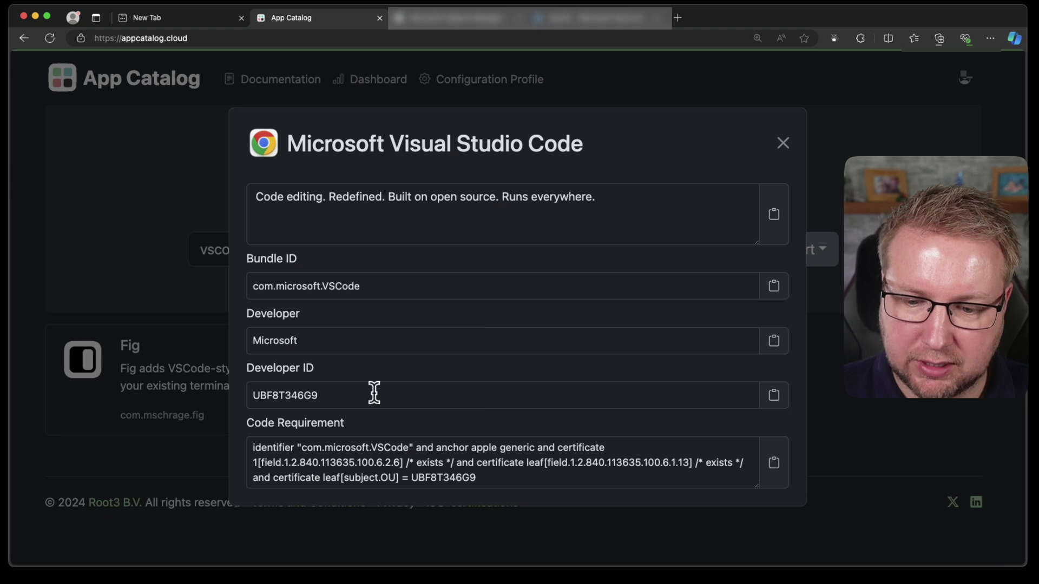
pyautogui.click(774, 286)
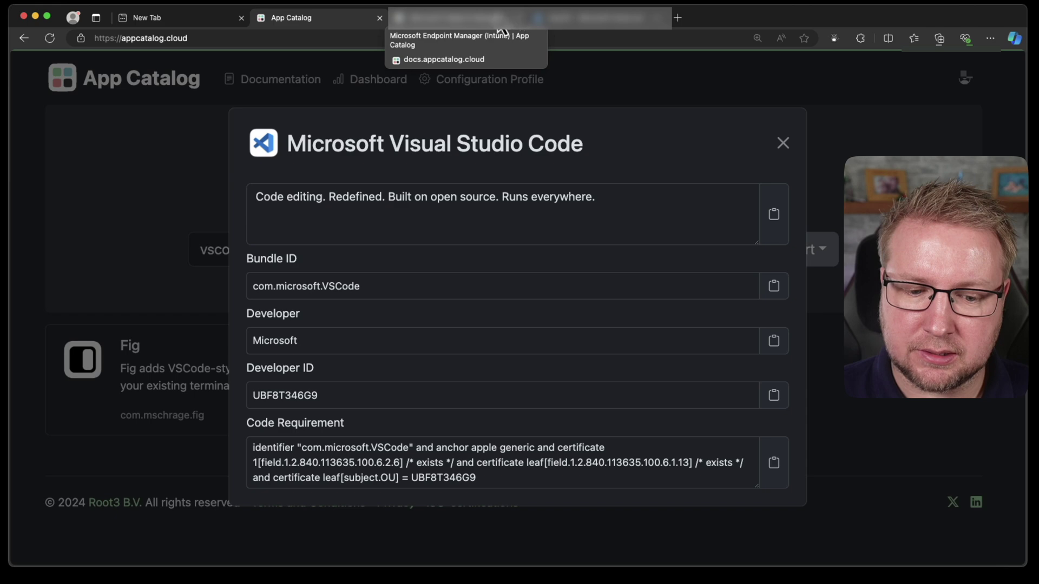
pyautogui.click(761, 571)
# Step: Replace com.google.Chrome on line 9 with the pasted com.microsoft.VSCode bundle ID
pyautogui.click(515, 179)
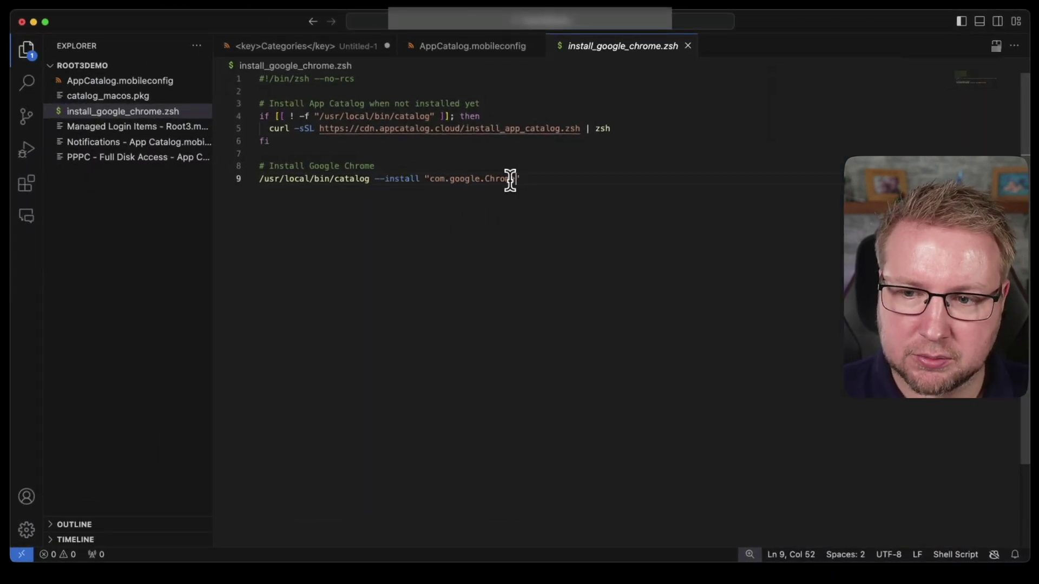
pyautogui.moveTo(498, 179); pyautogui.dragTo(434, 179)
pyautogui.press('super+v')
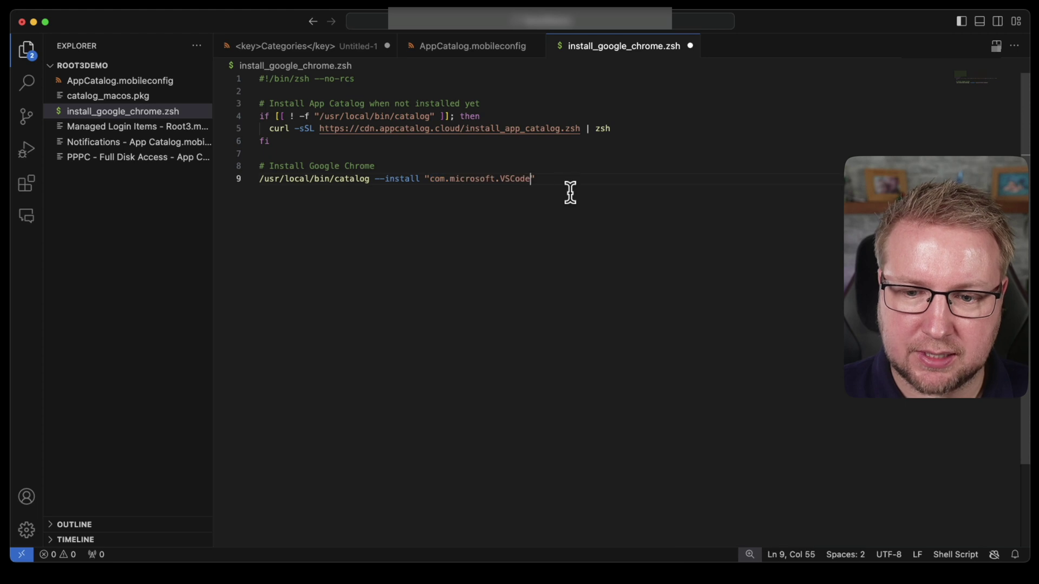
# Step: Save the edited script as a new file named install_vscode.zsh
pyautogui.click(11, 1)
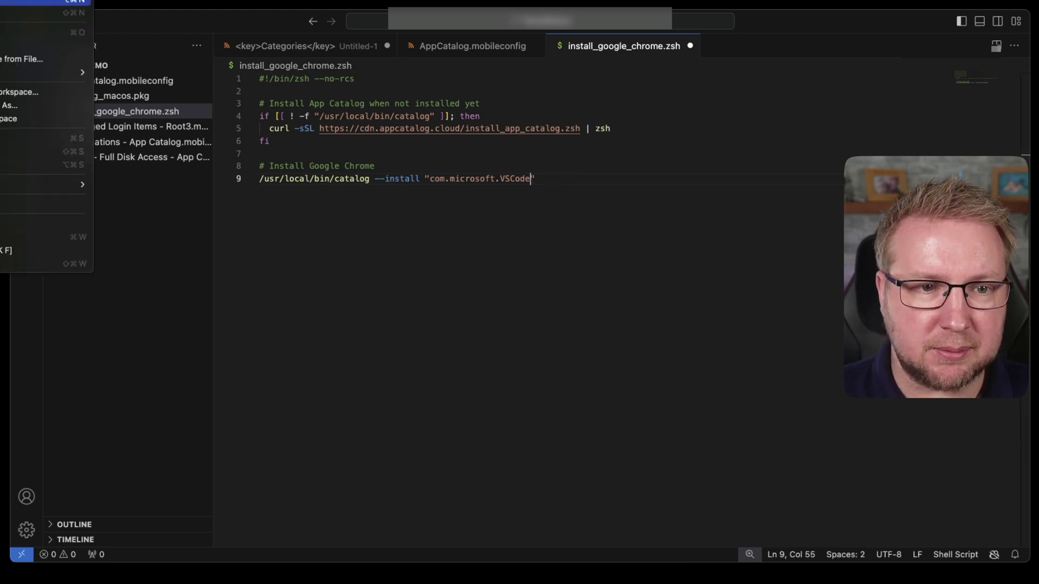
pyautogui.click(44, 164)
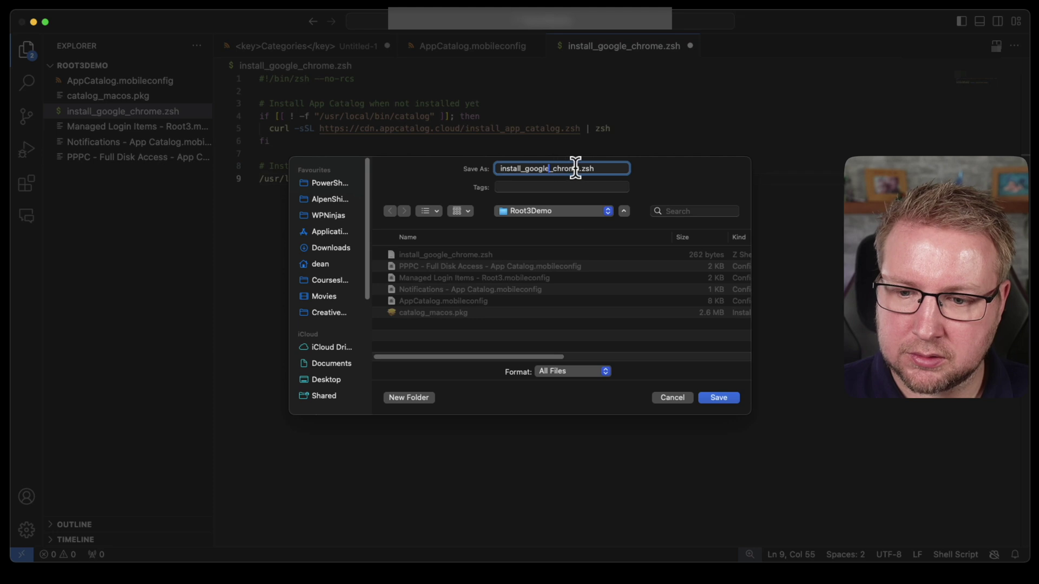
pyautogui.moveTo(575, 168); pyautogui.dragTo(524, 168)
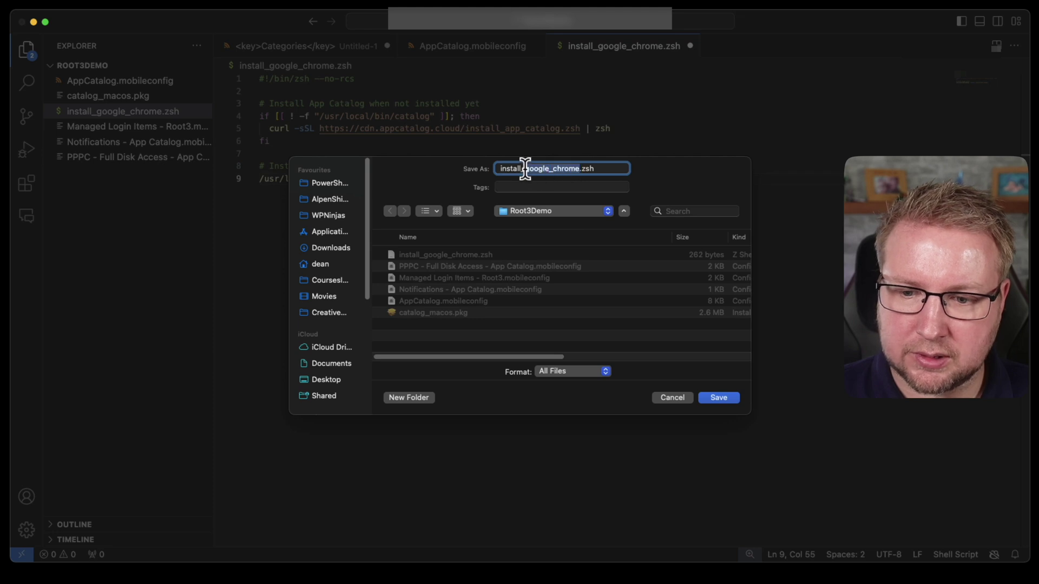
pyautogui.click(725, 399)
pyautogui.click(568, 181)
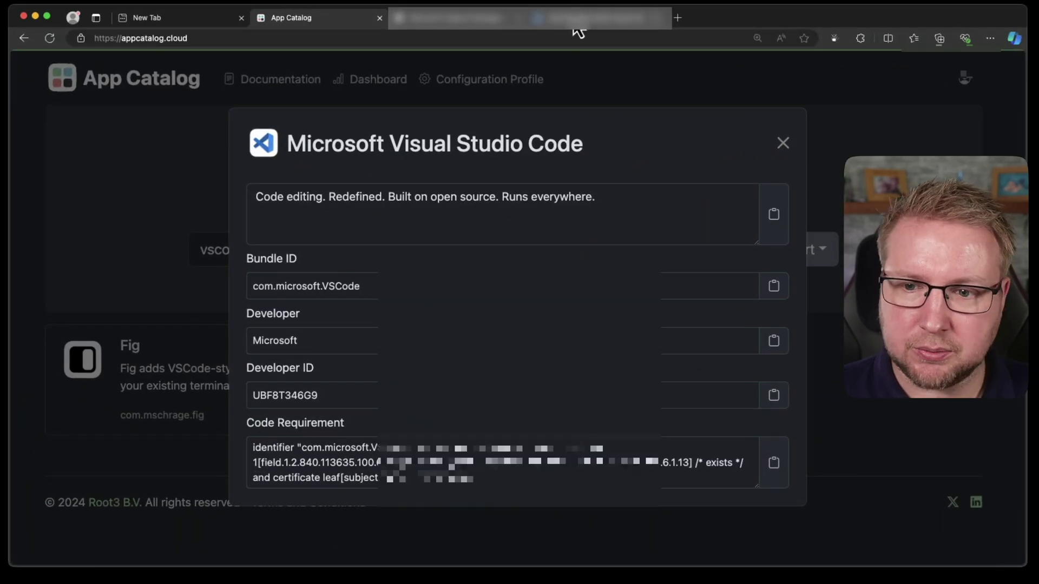
# Step: Start a new macOS script named App Catalog Install - VSCode
pyautogui.click(575, 21)
pyautogui.click(412, 167)
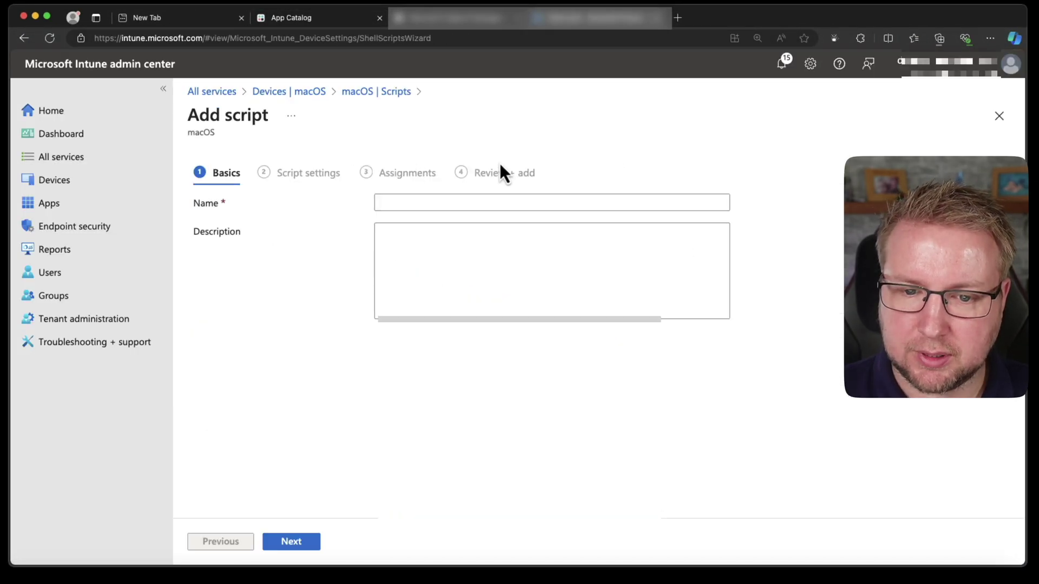
pyautogui.click(470, 203)
pyautogui.press('Down')
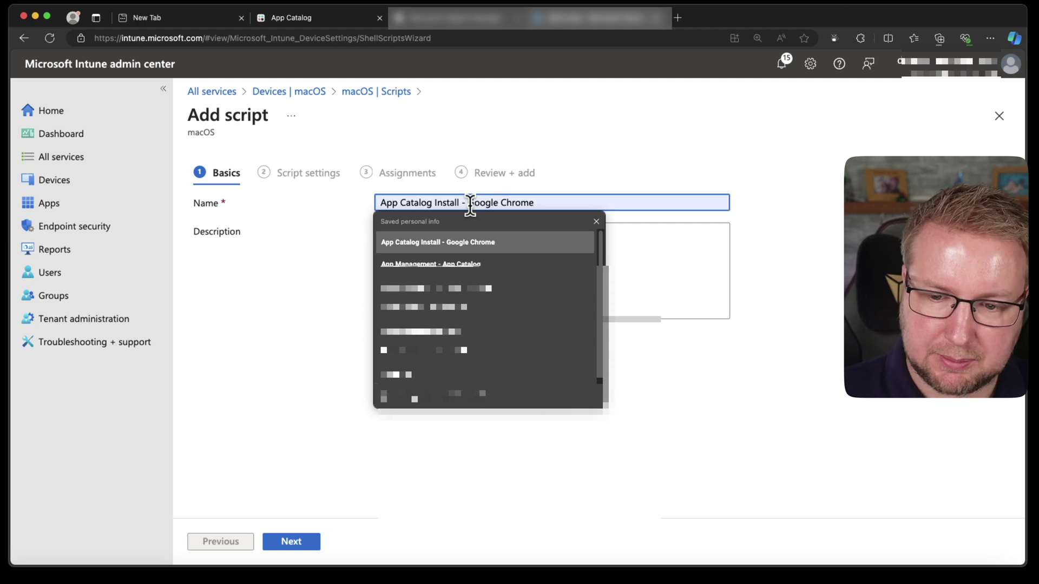
pyautogui.press('Return')
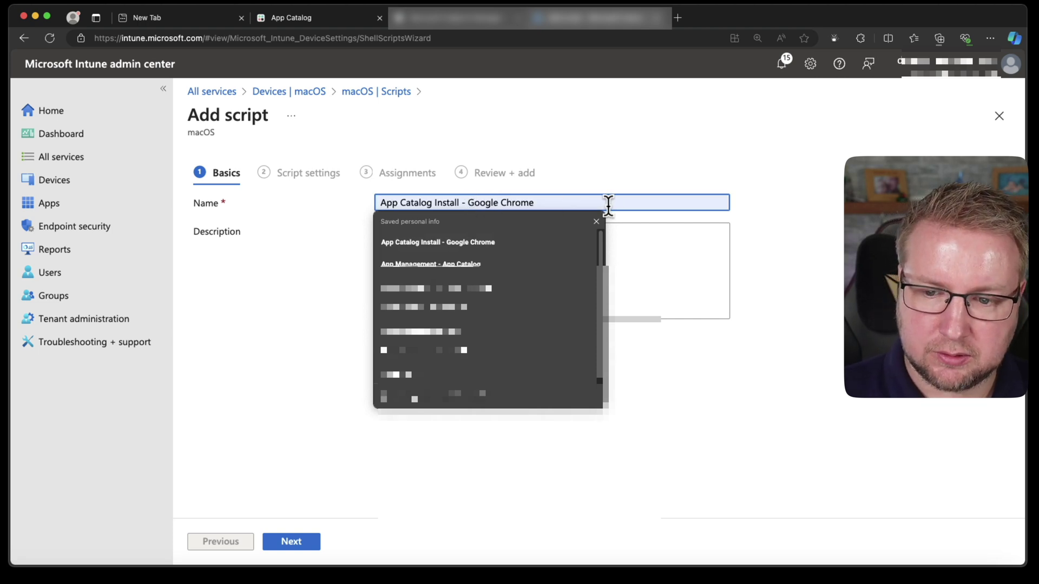
pyautogui.hotkey('alt', 'BackSpace')
pyautogui.hotkey('alt', 'BackSpace')
pyautogui.write('VSCod')
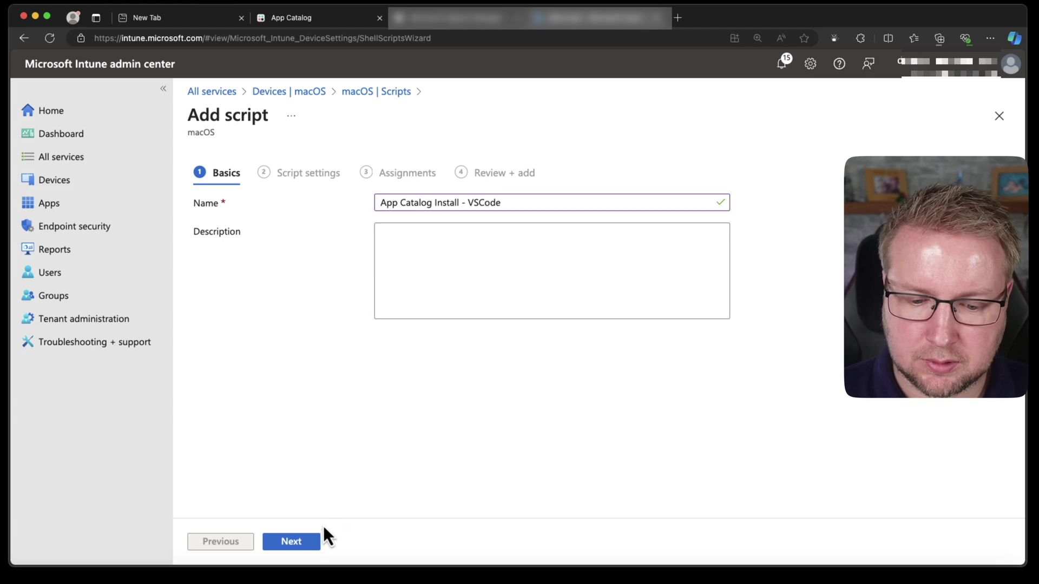
pyautogui.click(322, 541)
# Step: Upload install_vscode.zsh, run it not as signed-in user, notifications not configured, retry 3 times
pyautogui.click(723, 205)
pyautogui.doubleClick(385, 215)
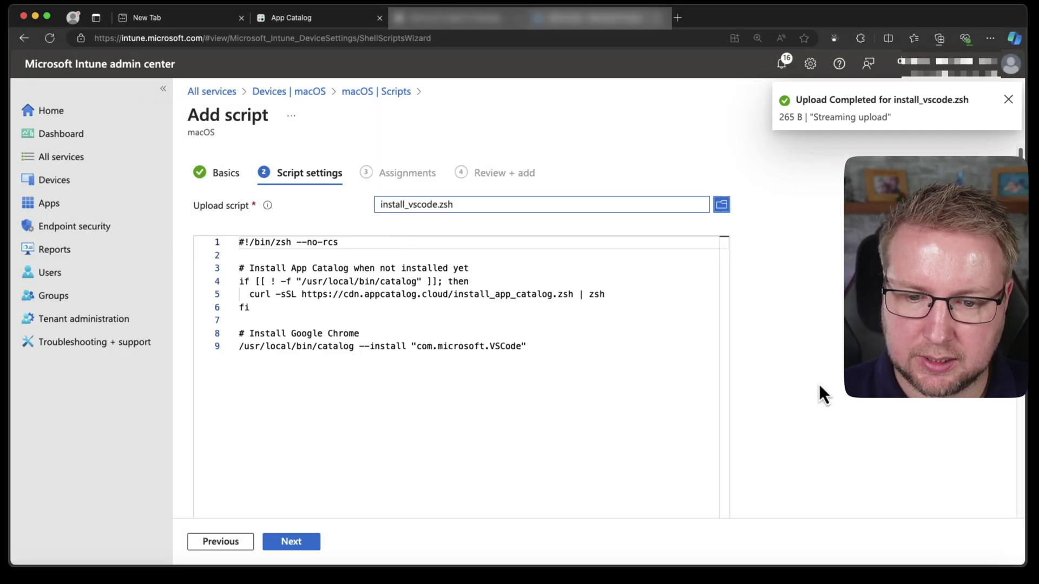
pyautogui.scroll(-5, 743, 416)
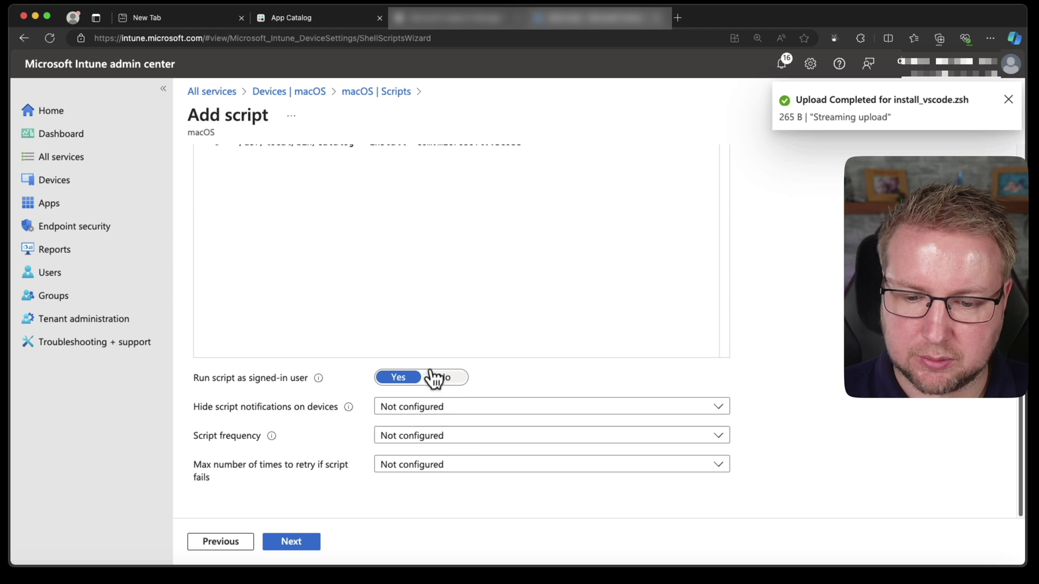
pyautogui.click(461, 380)
pyautogui.click(499, 411)
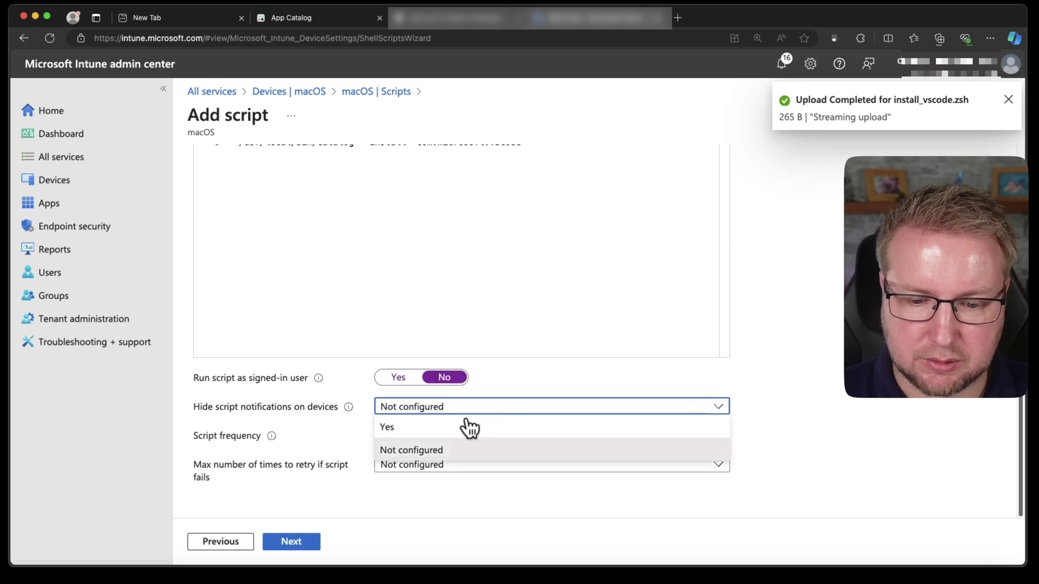
pyautogui.click(781, 406)
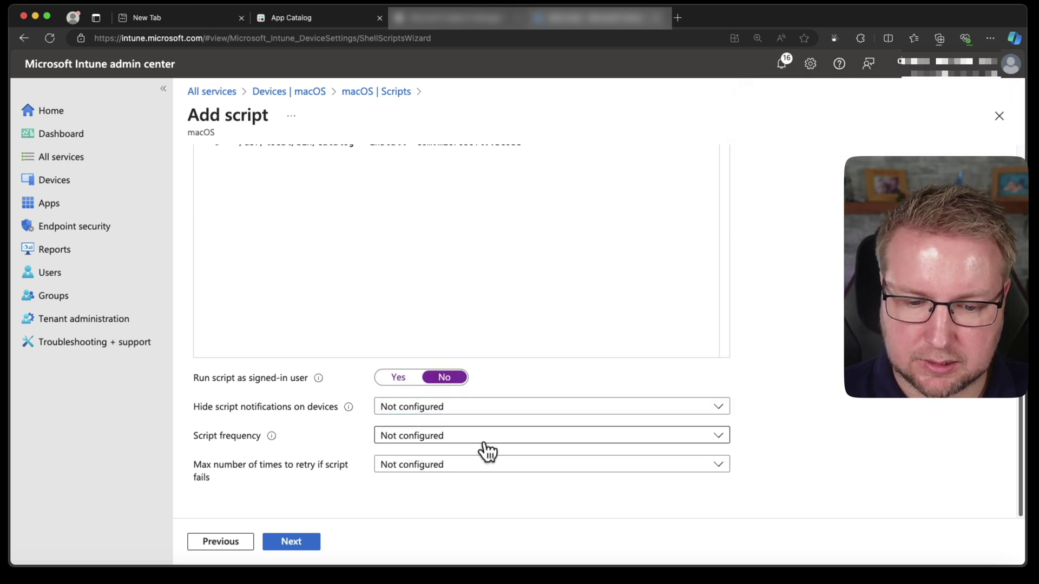
pyautogui.click(476, 465)
pyautogui.click(420, 445)
pyautogui.click(295, 543)
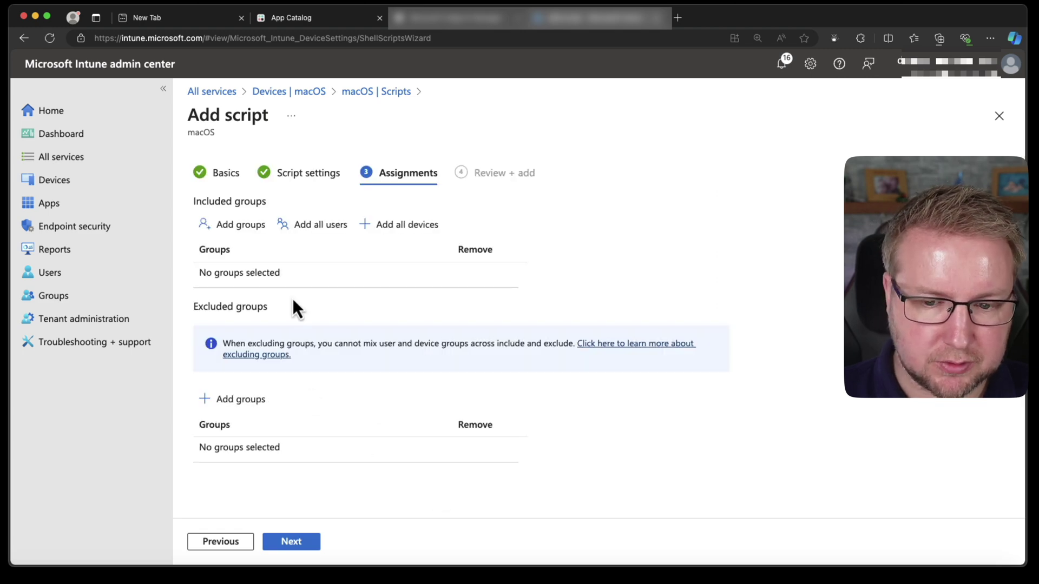
# Step: Assign the script to macOS - Work Secure Testing Ring and create it
pyautogui.click(238, 224)
pyautogui.click(370, 205)
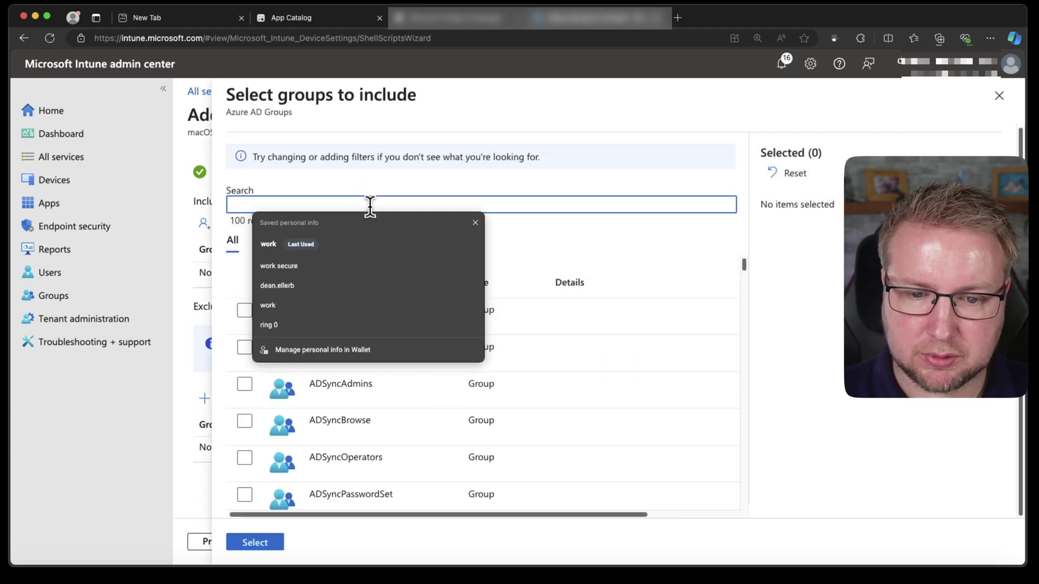
pyautogui.click(311, 245)
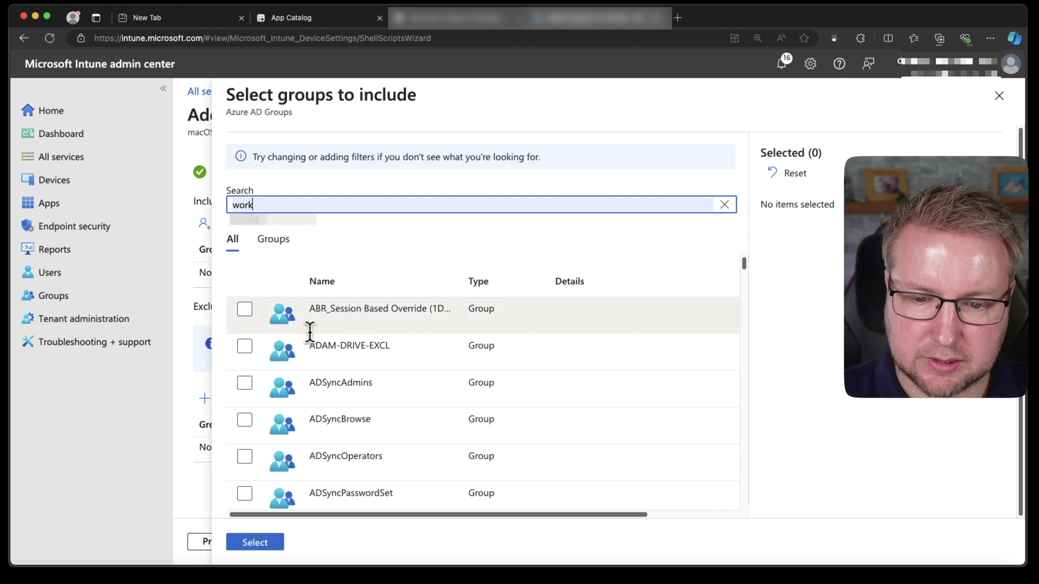
pyautogui.click(247, 314)
pyautogui.click(255, 543)
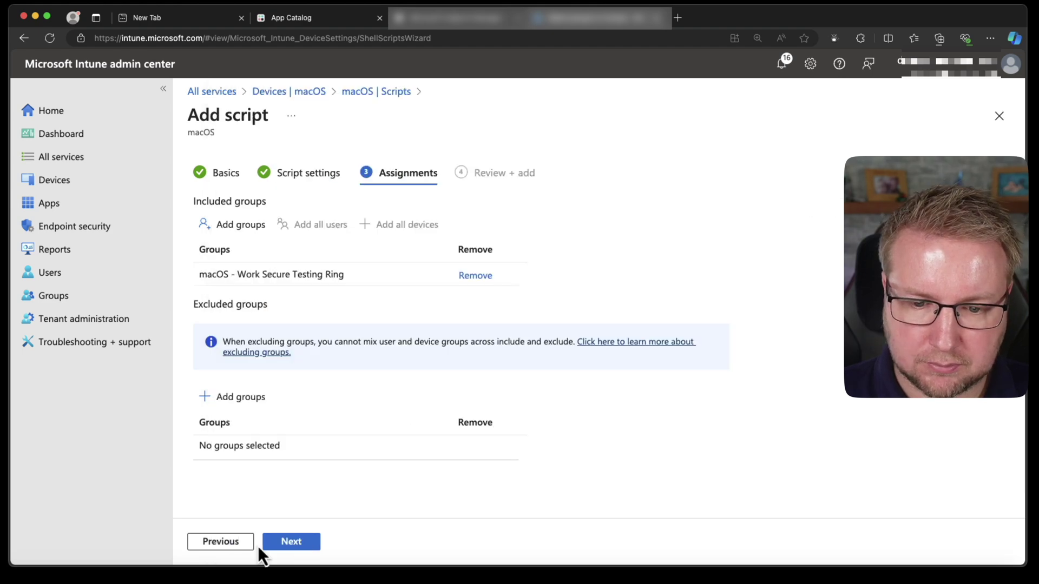
pyautogui.click(308, 544)
pyautogui.scroll(-3, 802, 384)
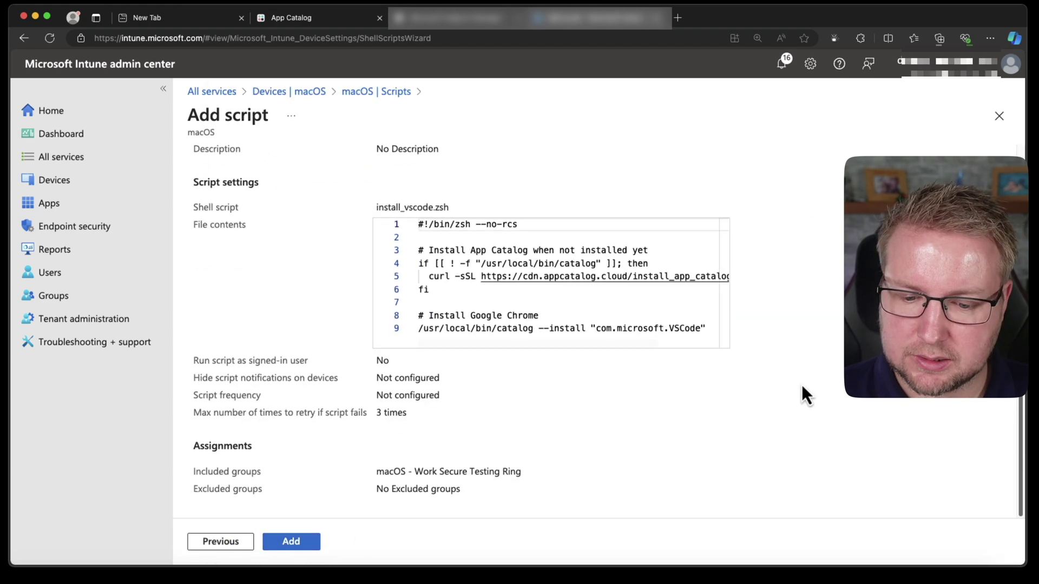
pyautogui.click(312, 540)
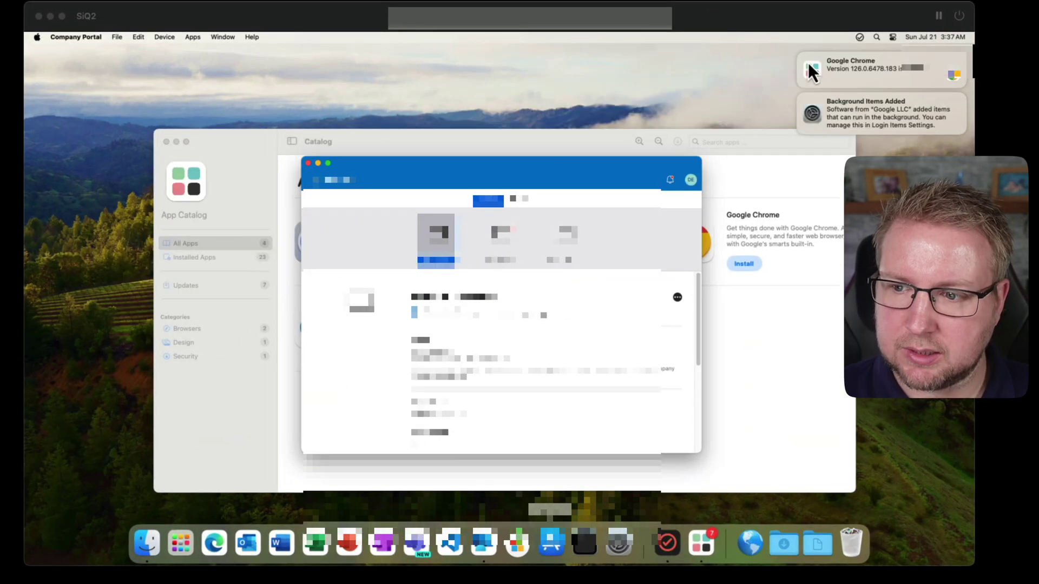
# Step: Dismiss the two notifications and run Check status on the Mac in Company Portal
pyautogui.click(796, 94)
pyautogui.click(797, 53)
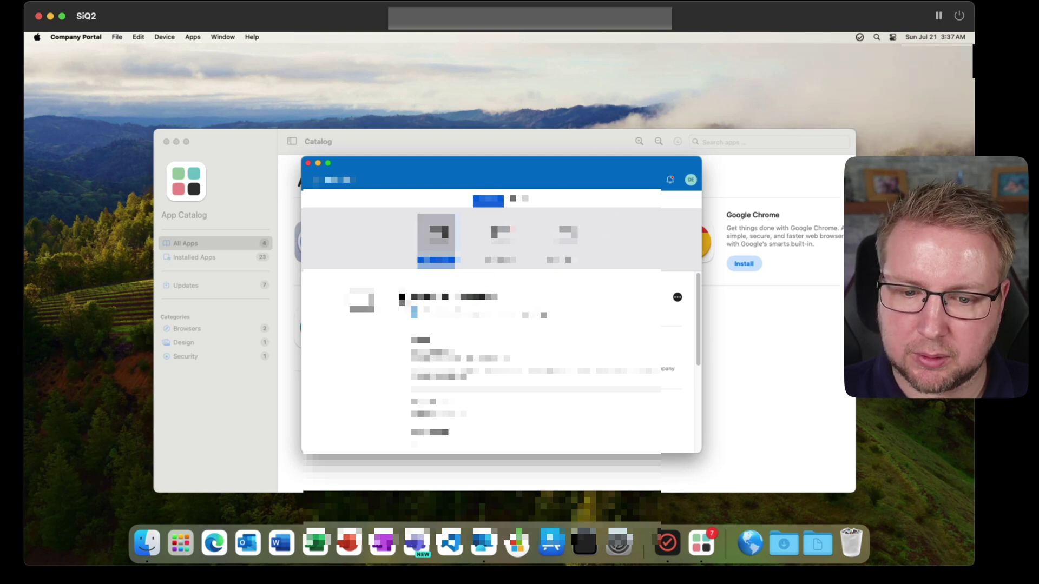
pyautogui.click(679, 297)
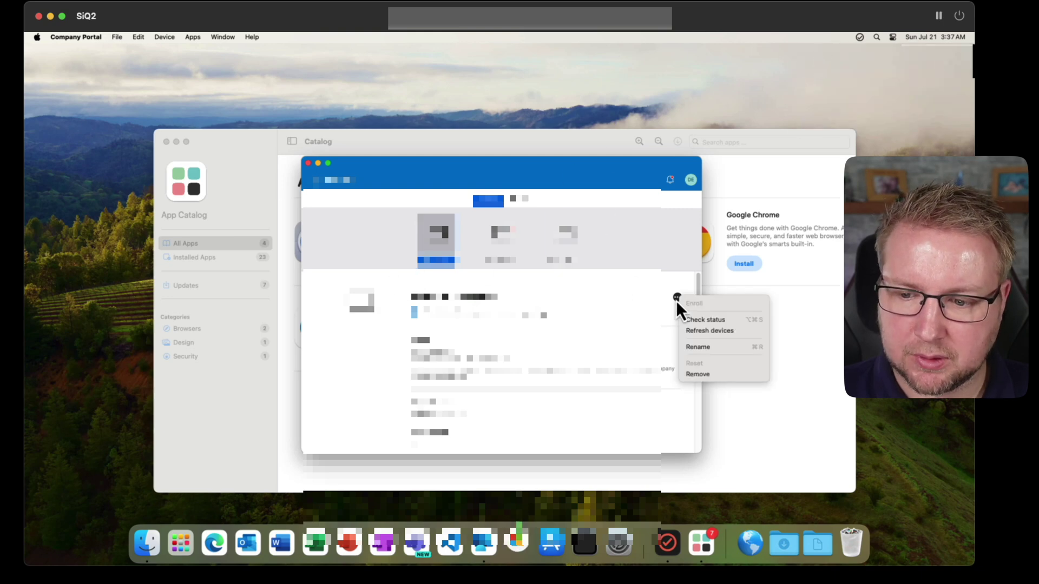
pyautogui.click(709, 323)
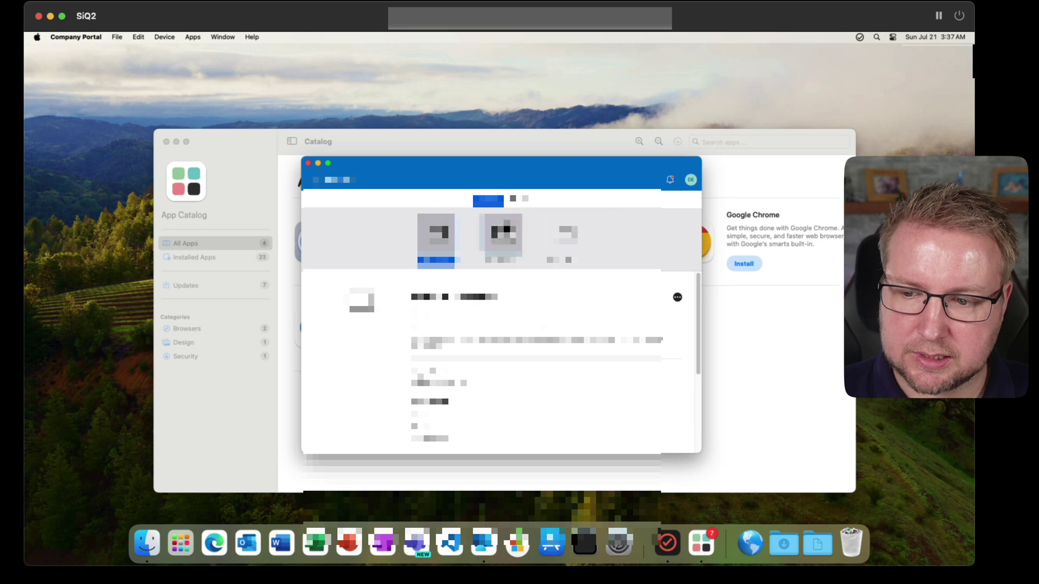
# Step: Refresh the App Catalog's All Apps view so Google Chrome shows installed (24 installed apps)
pyautogui.click(508, 138)
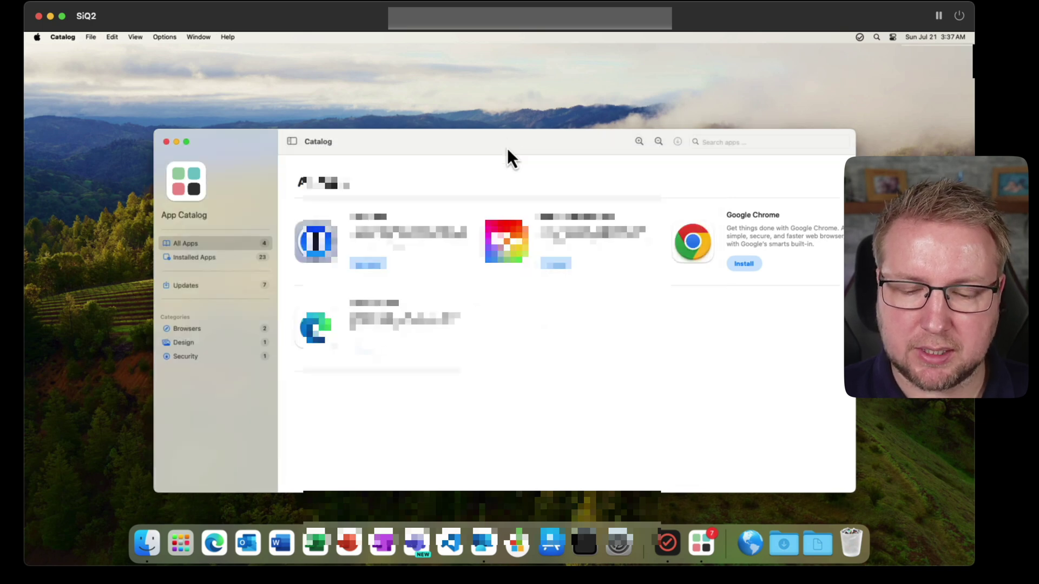
pyautogui.click(191, 246)
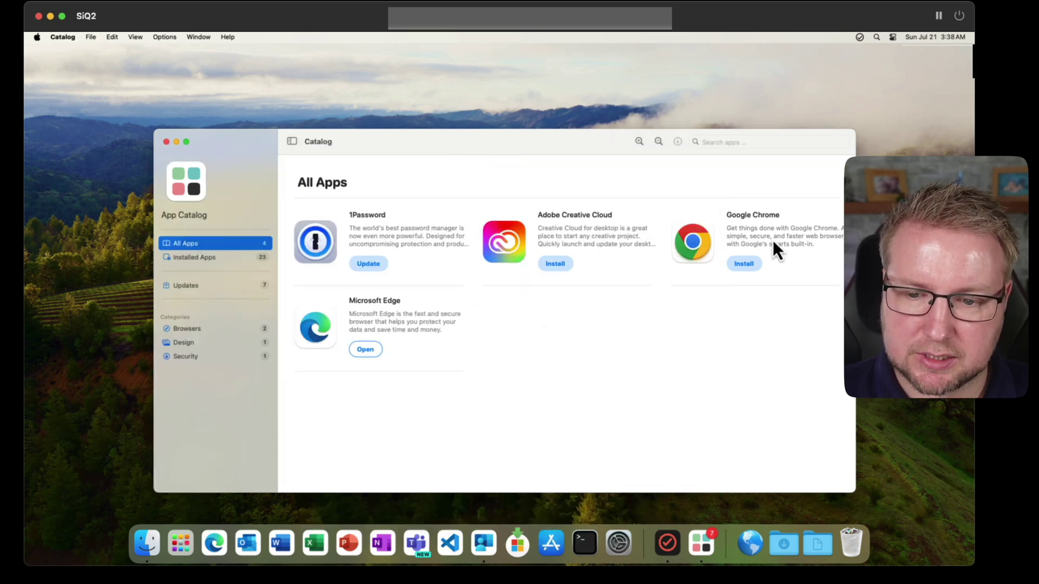
pyautogui.click(116, 38)
pyautogui.moveTo(157, 39)
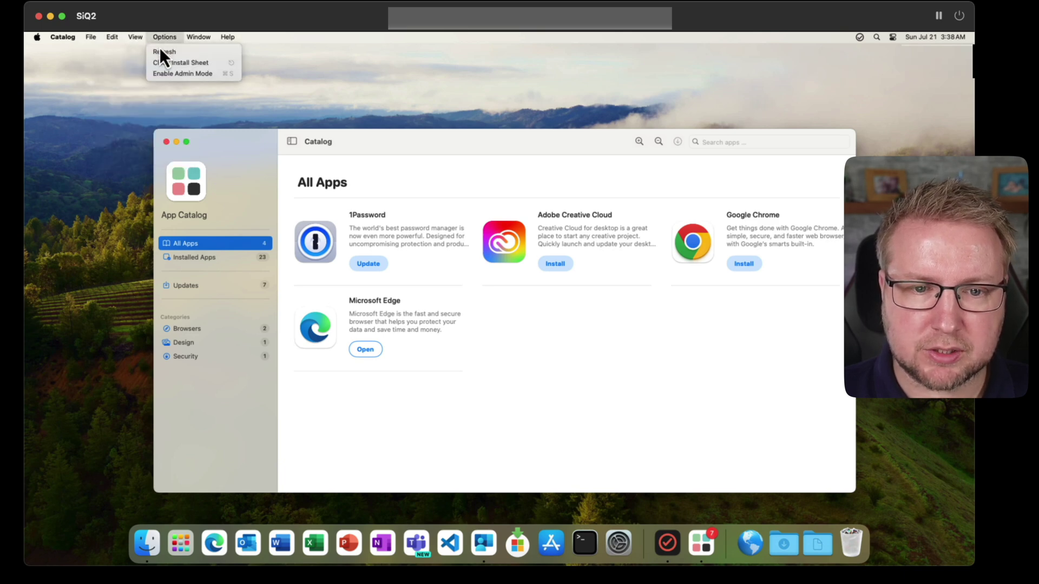
pyautogui.click(162, 51)
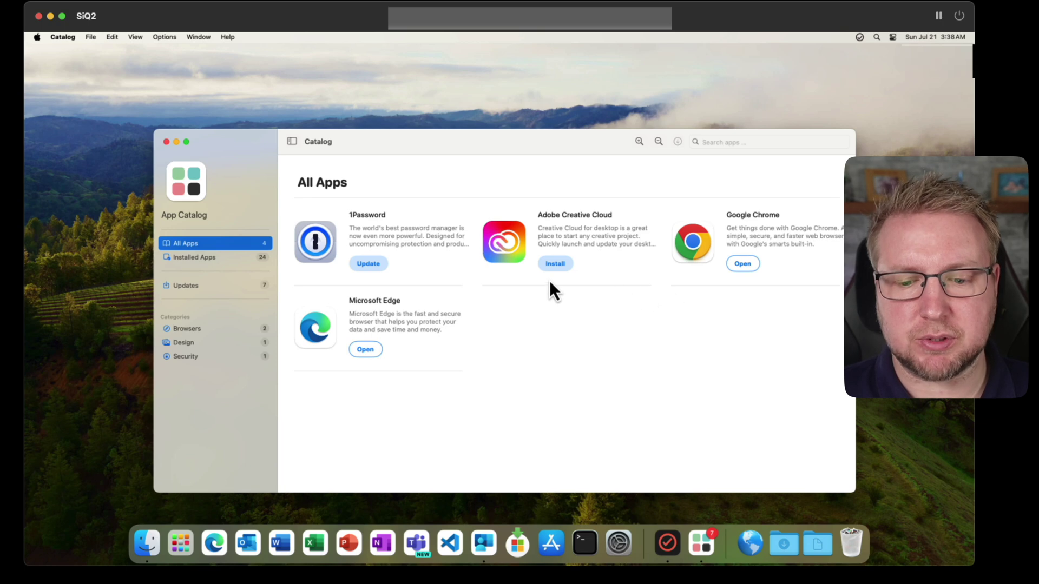
# Step: Browse the Installed Apps grid including Visual Studio Code, ending on the 7 pending updates
pyautogui.click(197, 288)
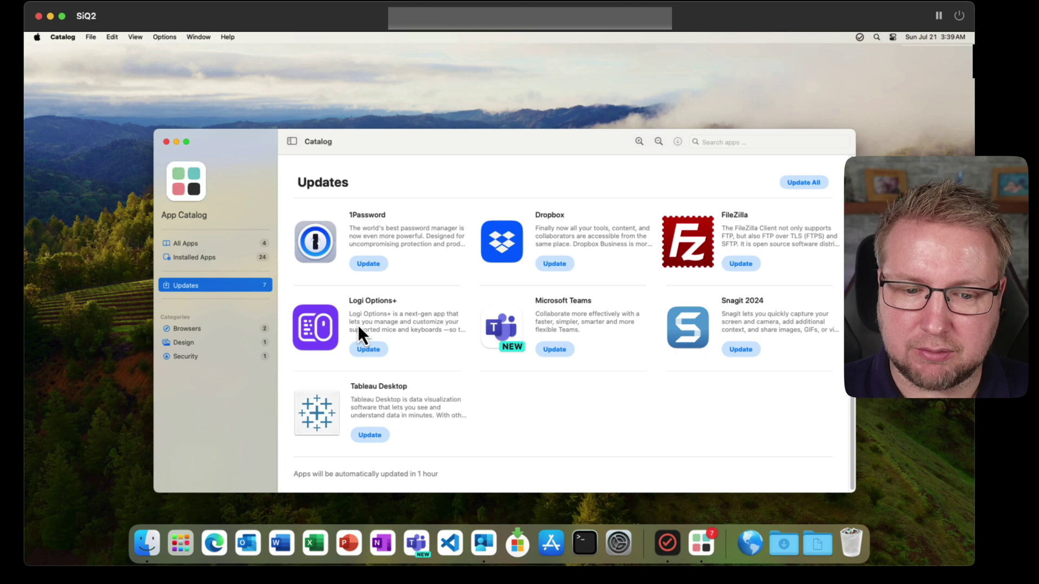
pyautogui.click(235, 257)
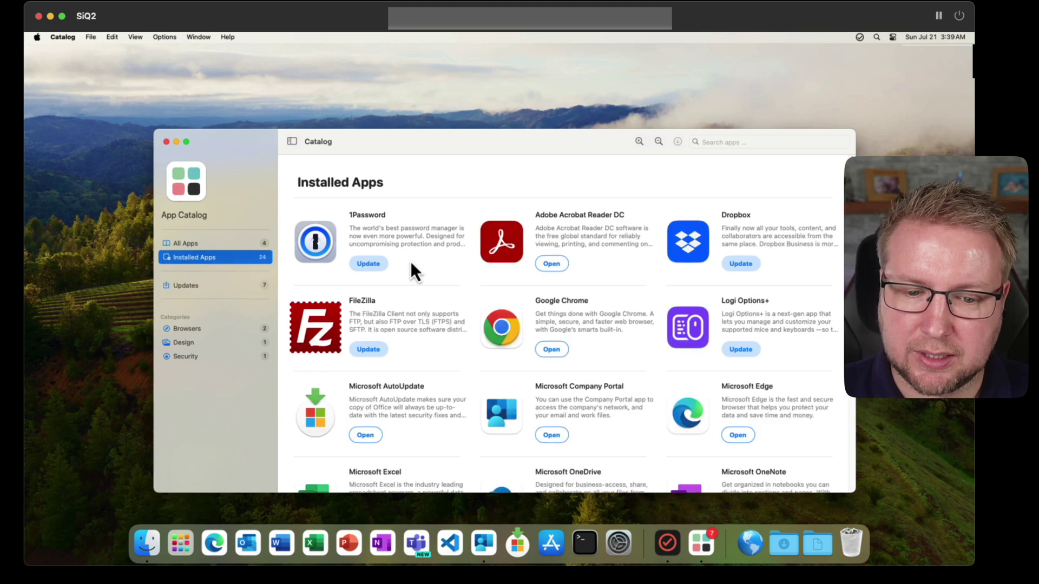
pyautogui.scroll(-10, 845, 414)
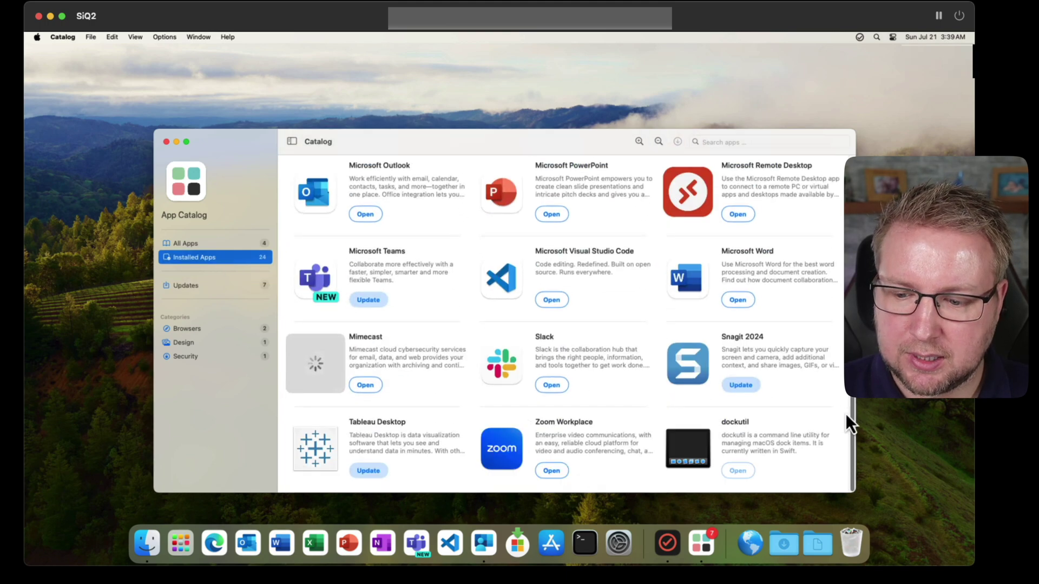
pyautogui.scroll(10, 845, 414)
pyautogui.click(205, 286)
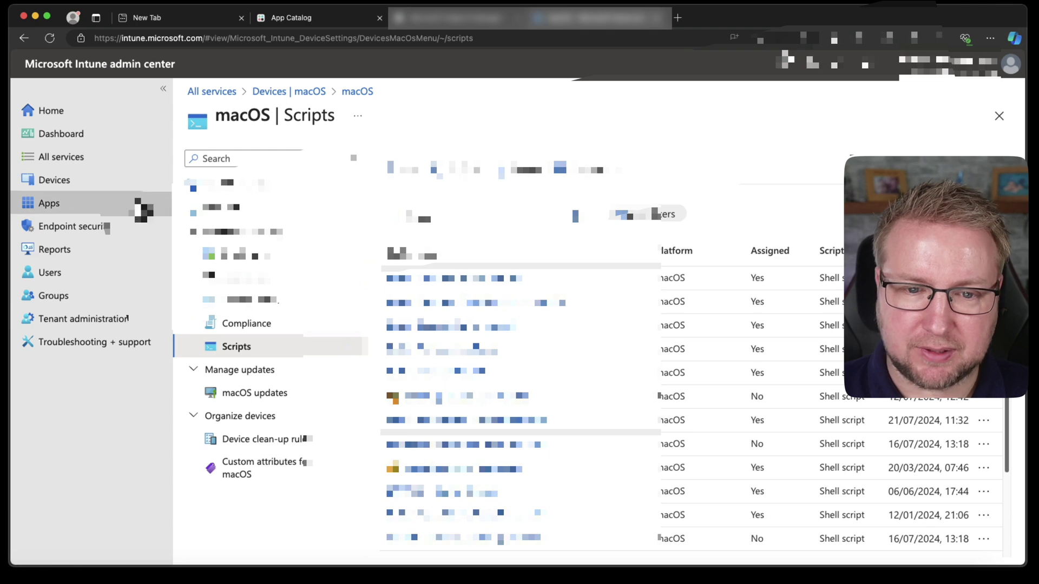
# Step: Close the Visual Studio Code details and open the App Catalog web dashboard
pyautogui.click(323, 17)
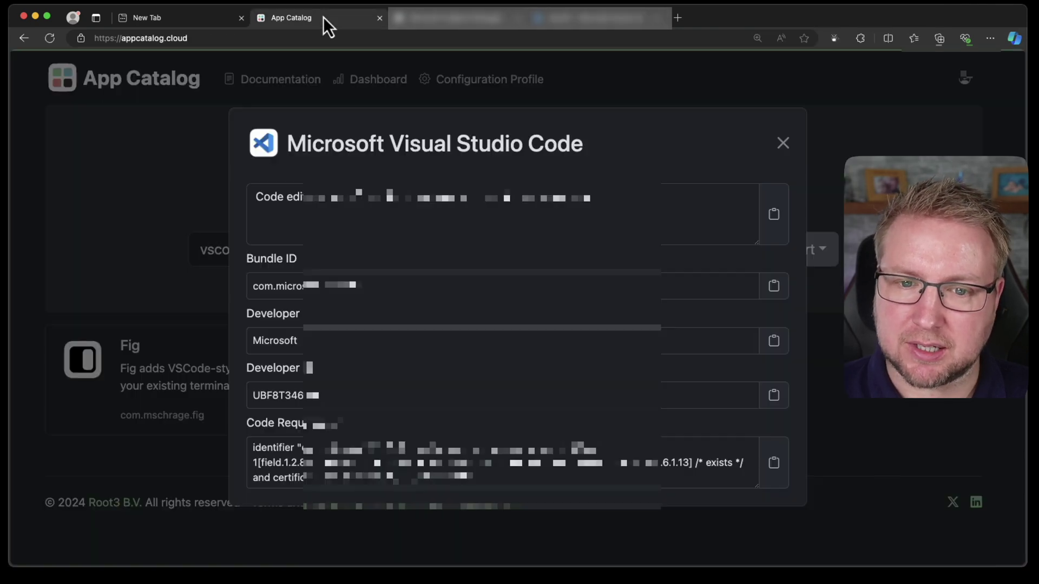
pyautogui.click(190, 137)
pyautogui.click(373, 81)
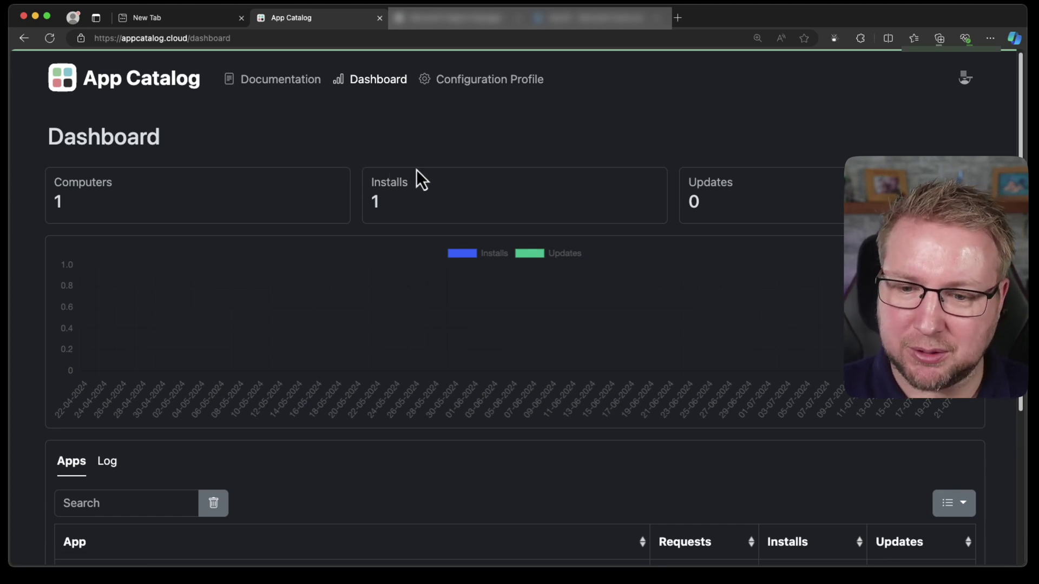
pyautogui.scroll(-5, 741, 379)
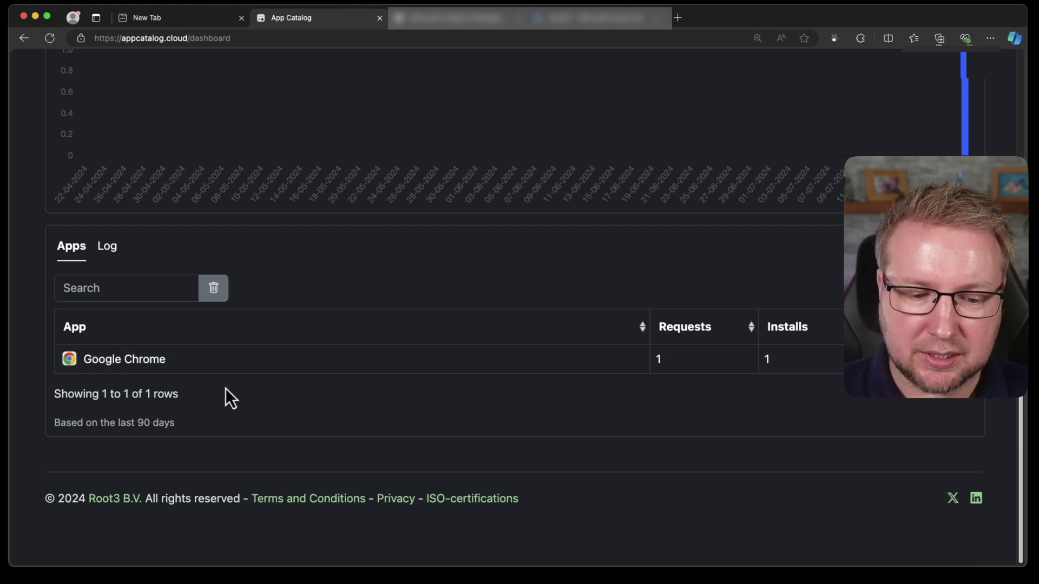
pyautogui.scroll(3, 184, 368)
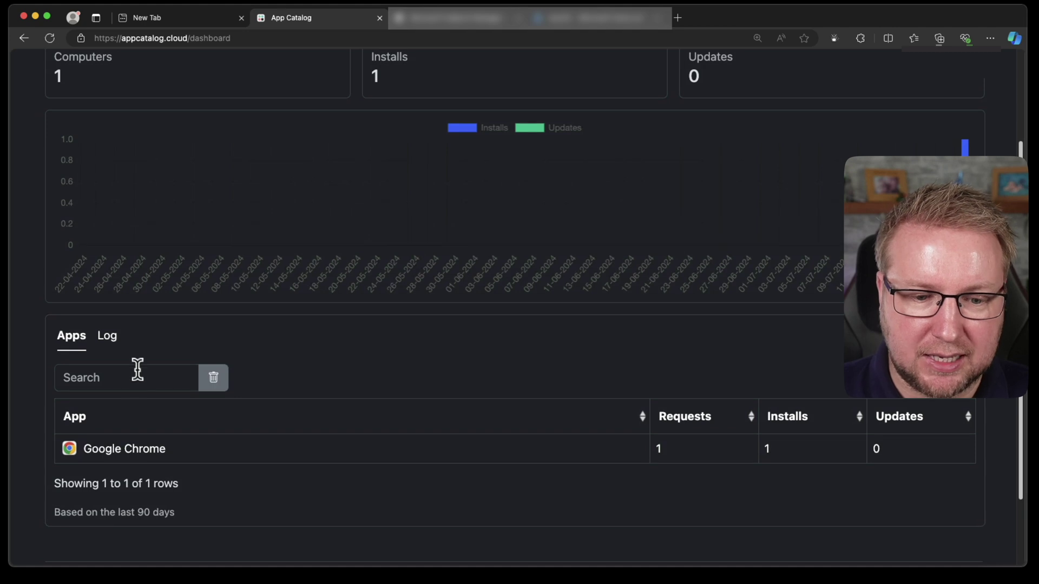
# Step: Expand Google Chrome's 126.0.6478.183 successful install entry in the dashboard's Log table
pyautogui.click(101, 344)
pyautogui.scroll(-2, 199, 434)
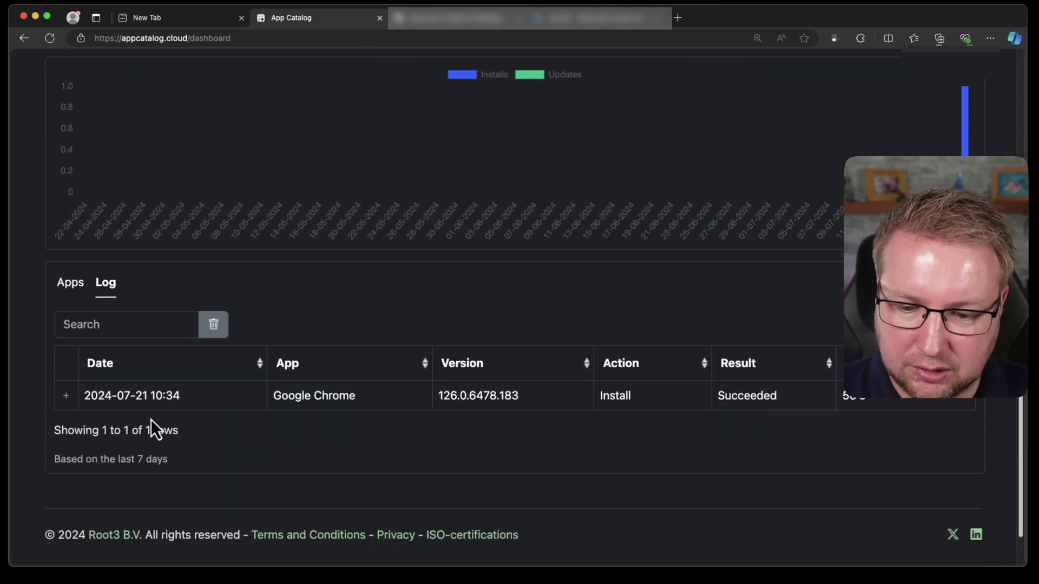
pyautogui.click(66, 397)
pyautogui.scroll(-5, 153, 443)
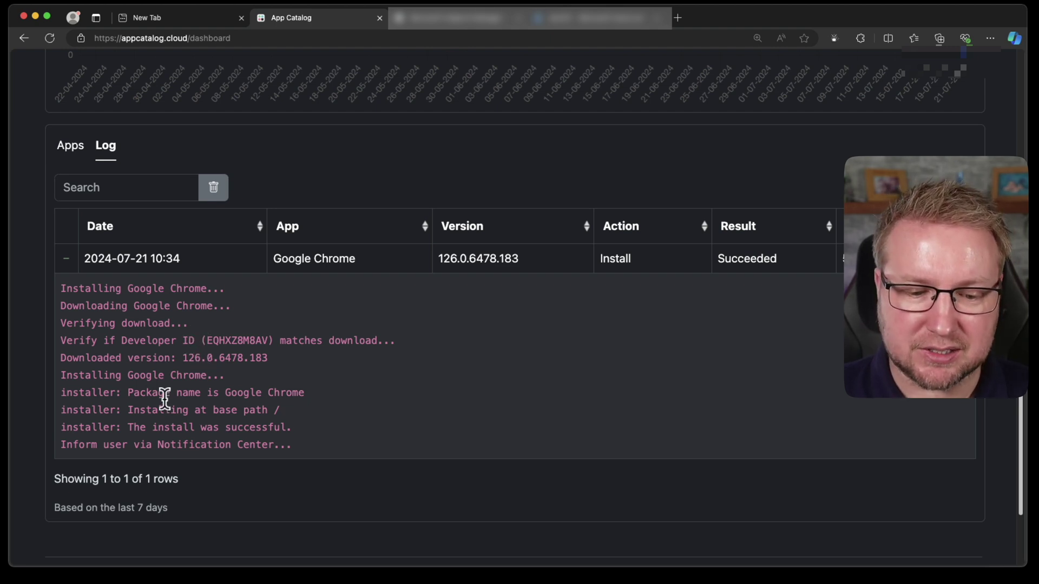
pyautogui.scroll(-2, 184, 432)
pyautogui.scroll(5, 174, 441)
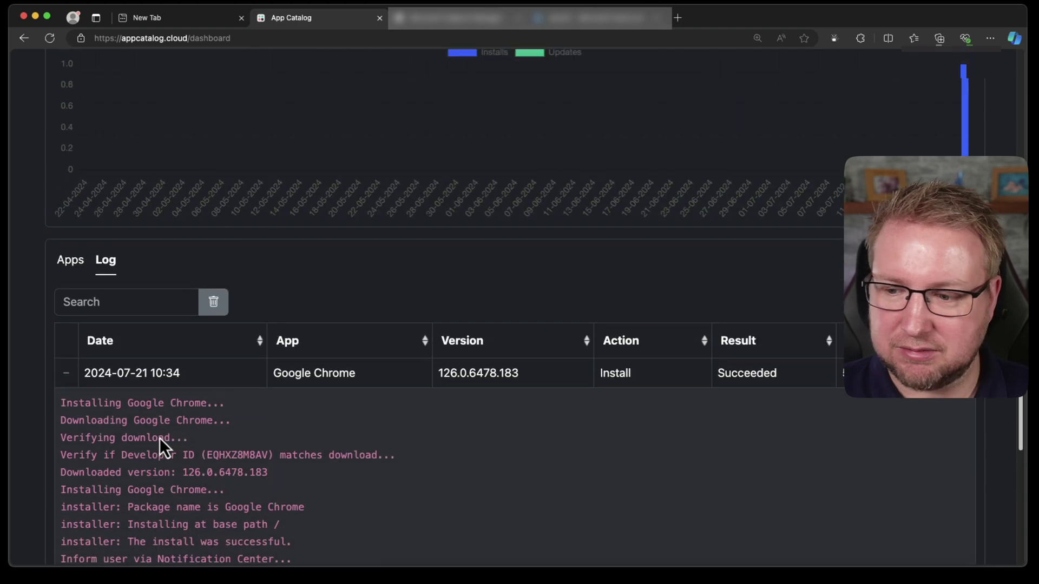
pyautogui.scroll(-2, 429, 439)
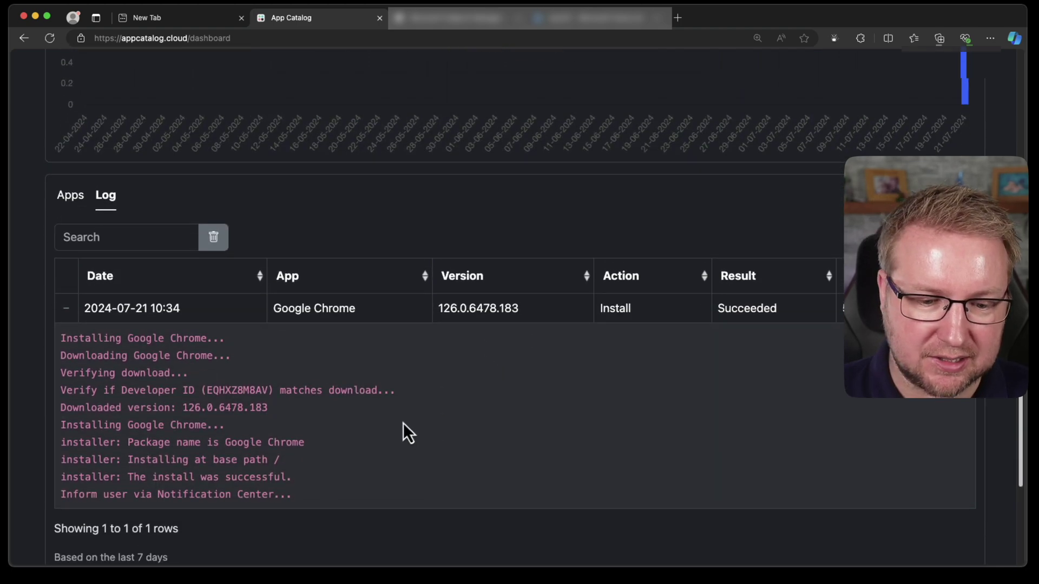
pyautogui.scroll(8, 287, 453)
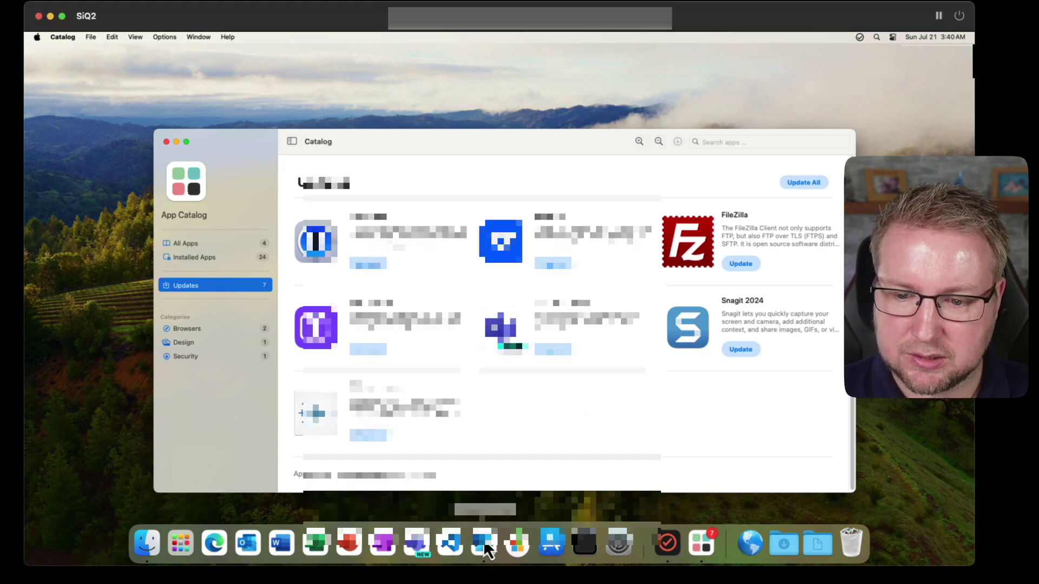
# Step: Open Company Portal from the Dock and briefly show the app entry's options menu
pyautogui.click(483, 541)
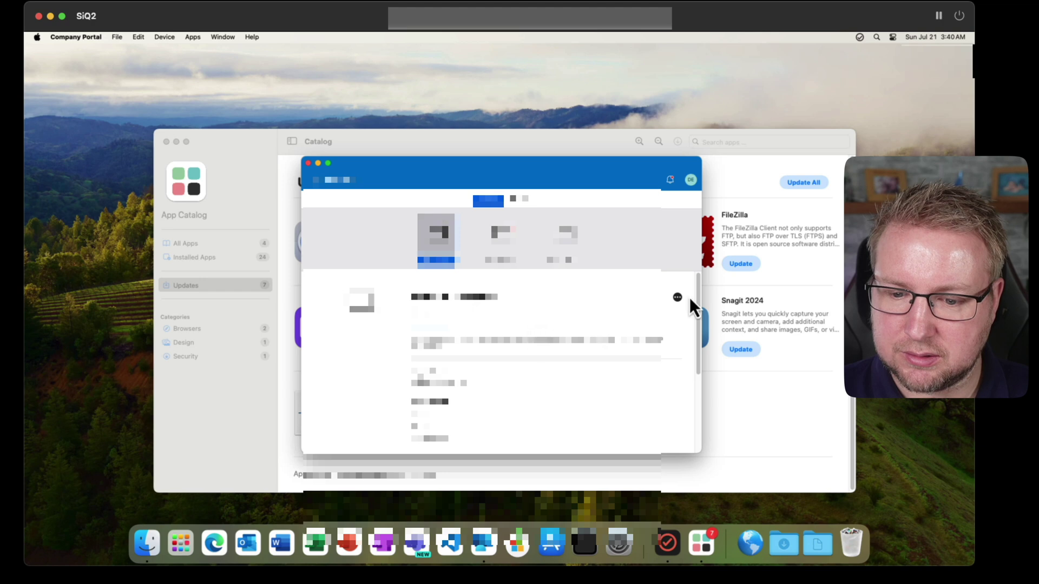
pyautogui.click(678, 298)
pyautogui.click(617, 317)
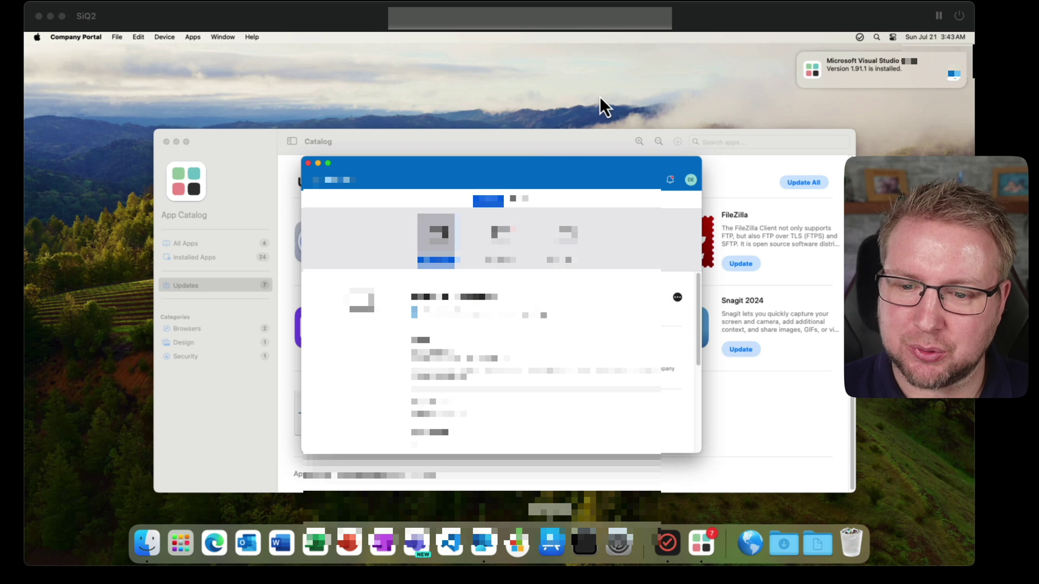
# Step: Refresh the App Catalog's All Apps list from its Options menu
pyautogui.click(795, 425)
pyautogui.click(200, 245)
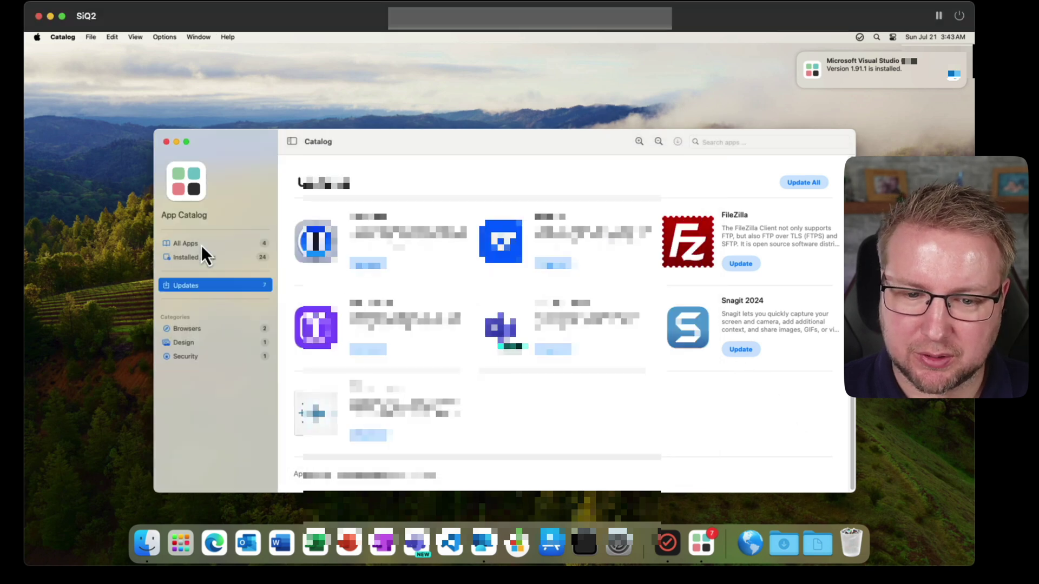
pyautogui.click(201, 245)
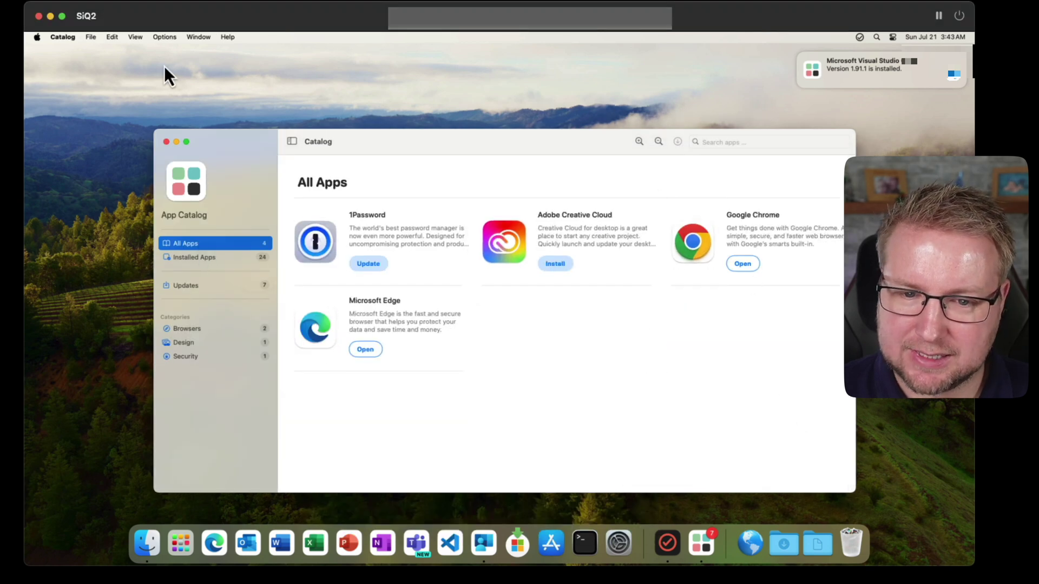
pyautogui.click(161, 37)
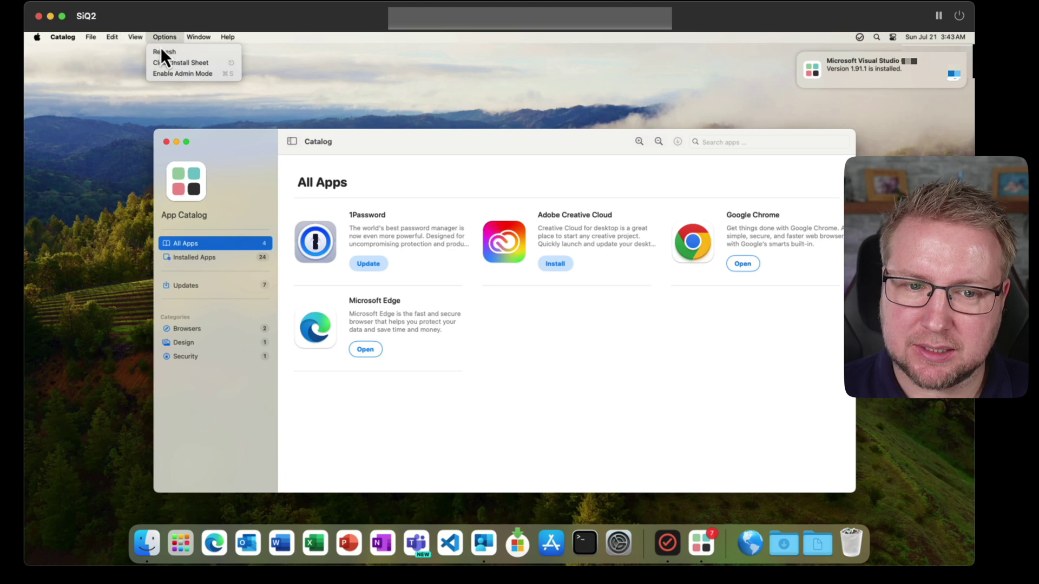
pyautogui.click(161, 52)
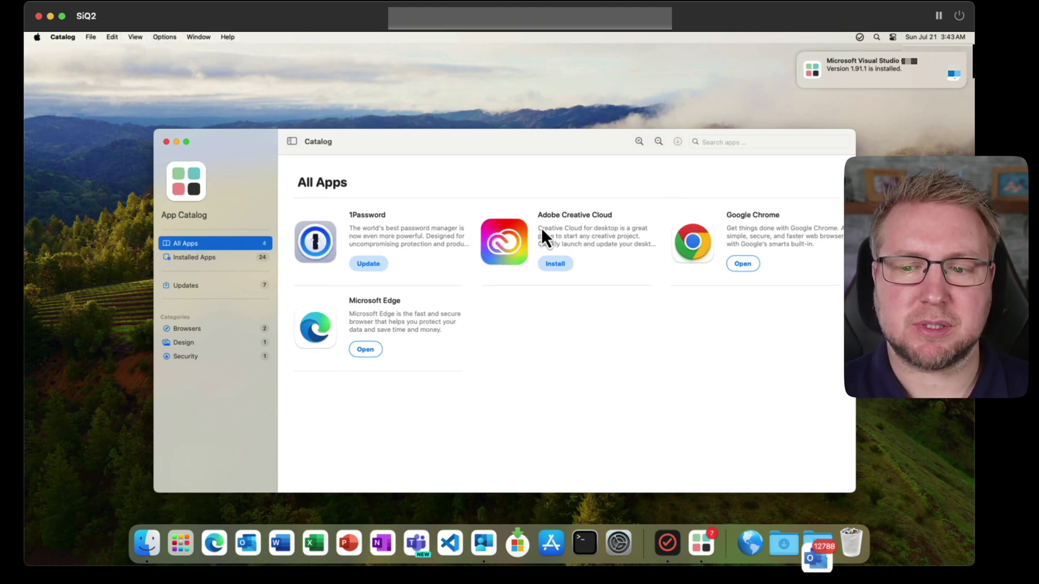
# Step: Confirm Visual Studio Code under Installed Apps, then return to the 7 pending updates
pyautogui.click(215, 263)
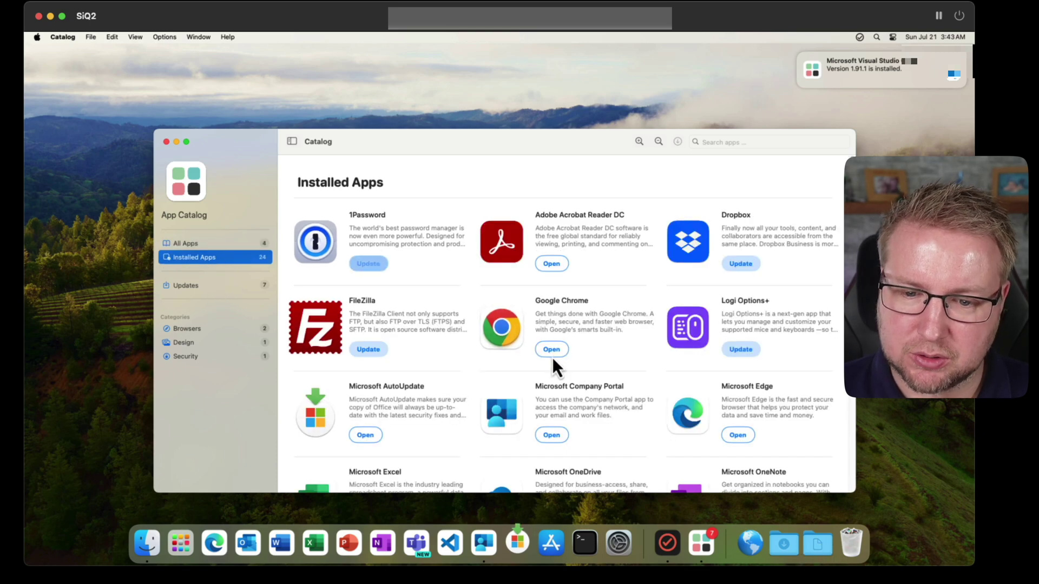
pyautogui.scroll(-5, 541, 365)
pyautogui.scroll(-5, 449, 379)
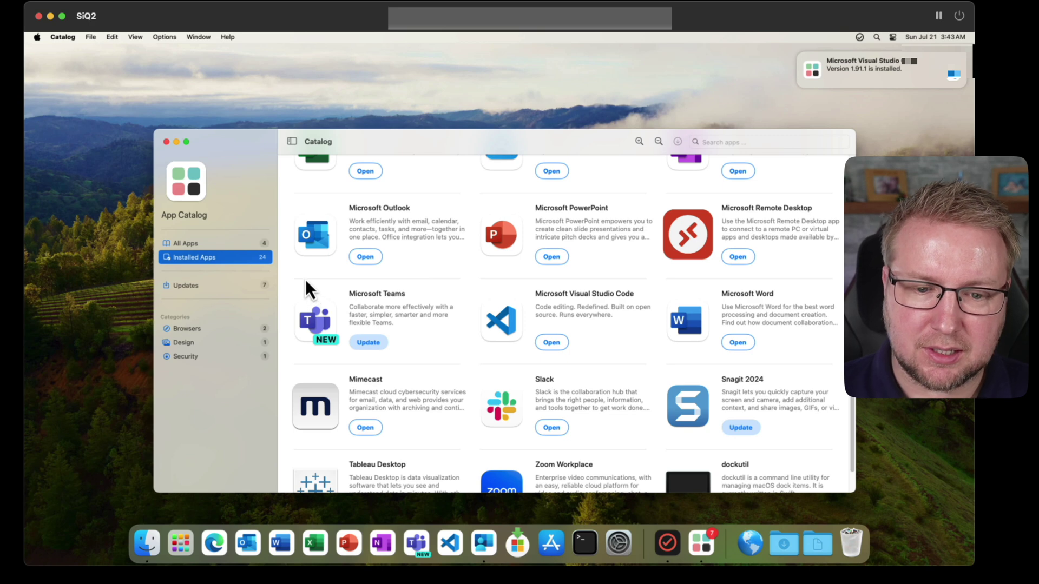
pyautogui.click(212, 288)
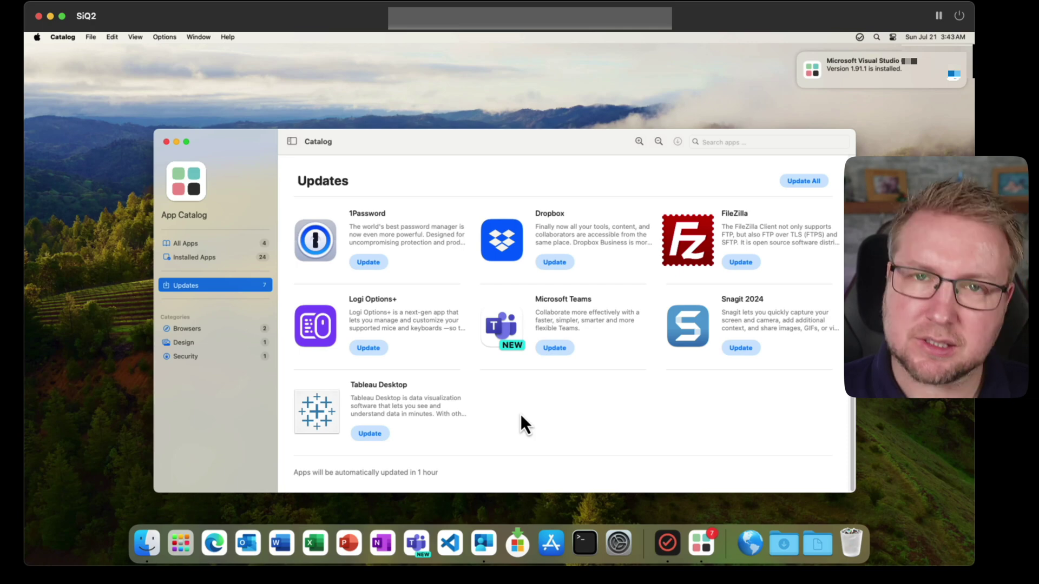
# Step: Reload the App Catalog web dashboard to show 2 installs
pyautogui.press('super+Tab')
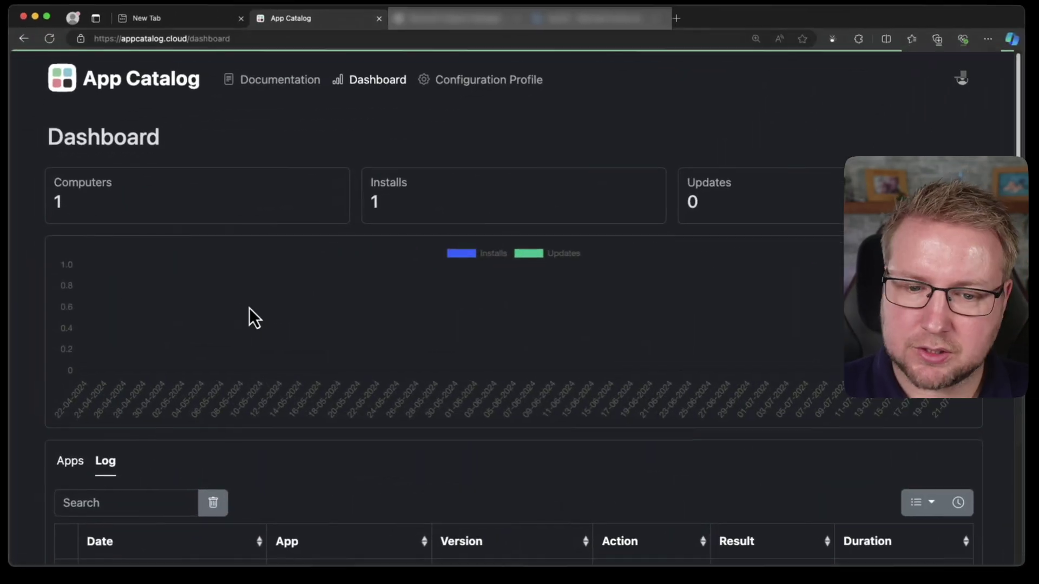
pyautogui.click(220, 39)
pyautogui.press('Return')
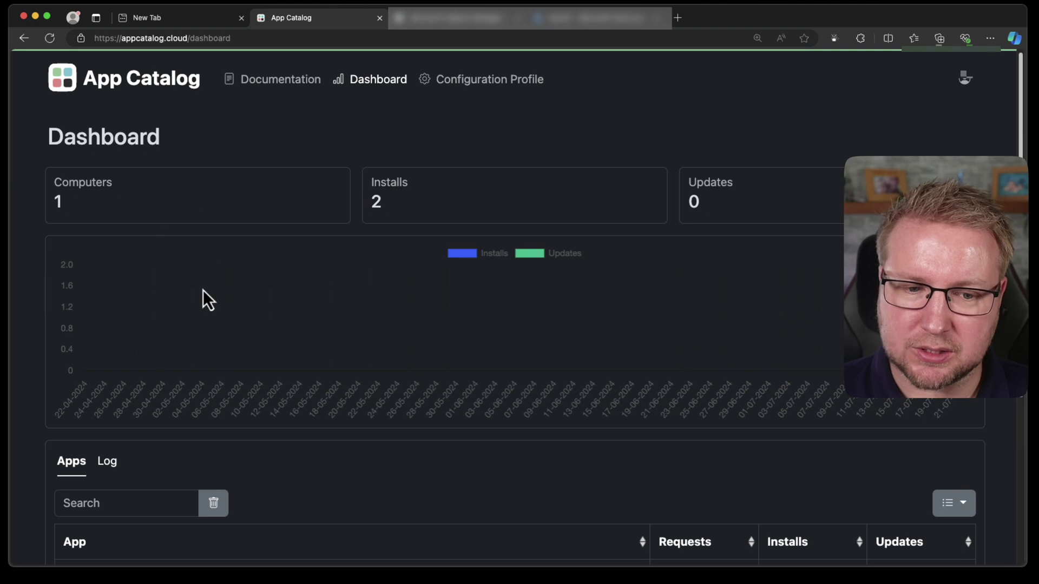
pyautogui.scroll(-4, 131, 298)
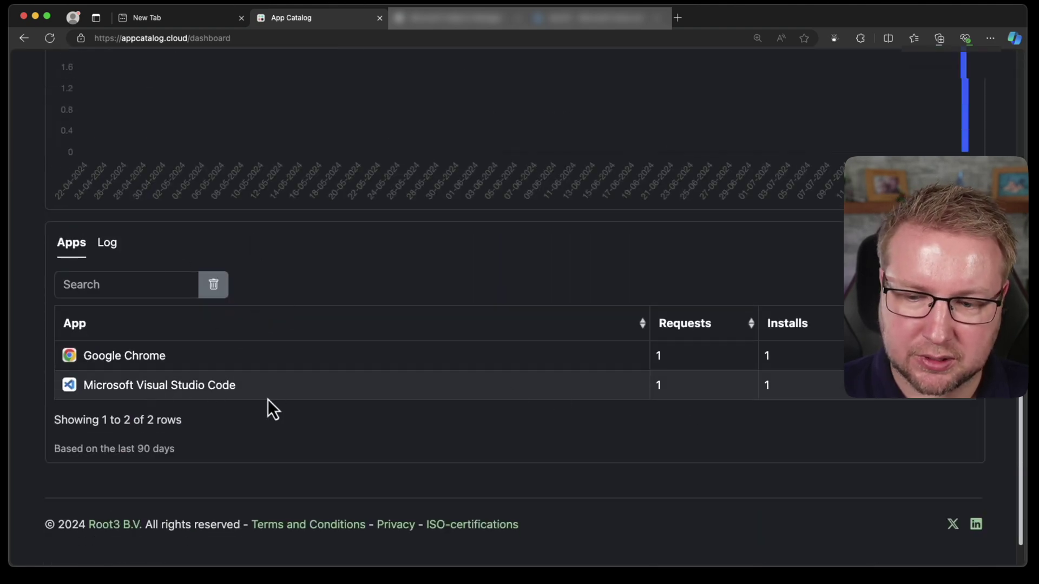
# Step: Expand Visual Studio Code 1.91.1's succeeded install entry in the Log table
pyautogui.click(106, 244)
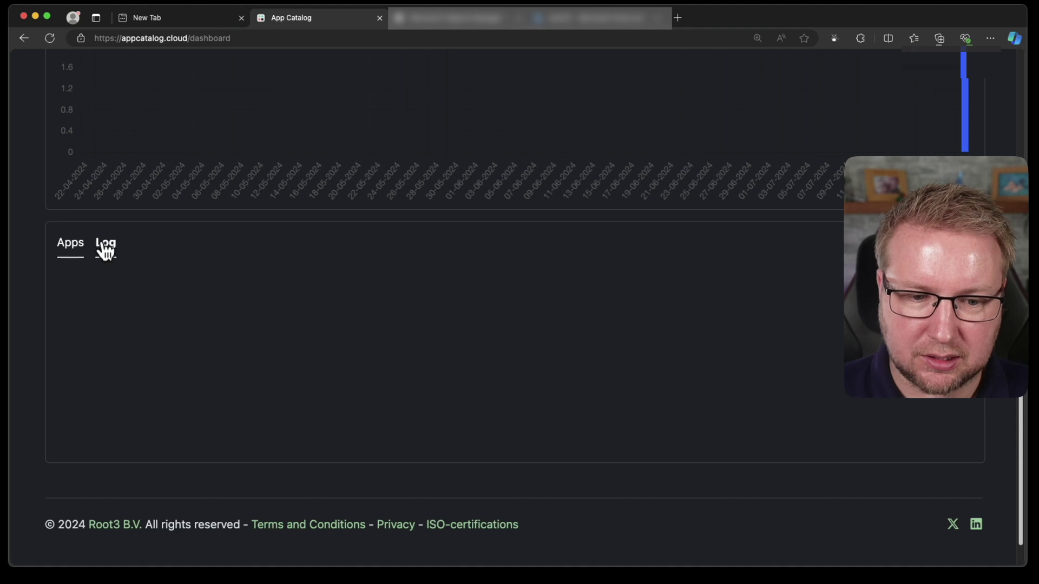
pyautogui.click(68, 359)
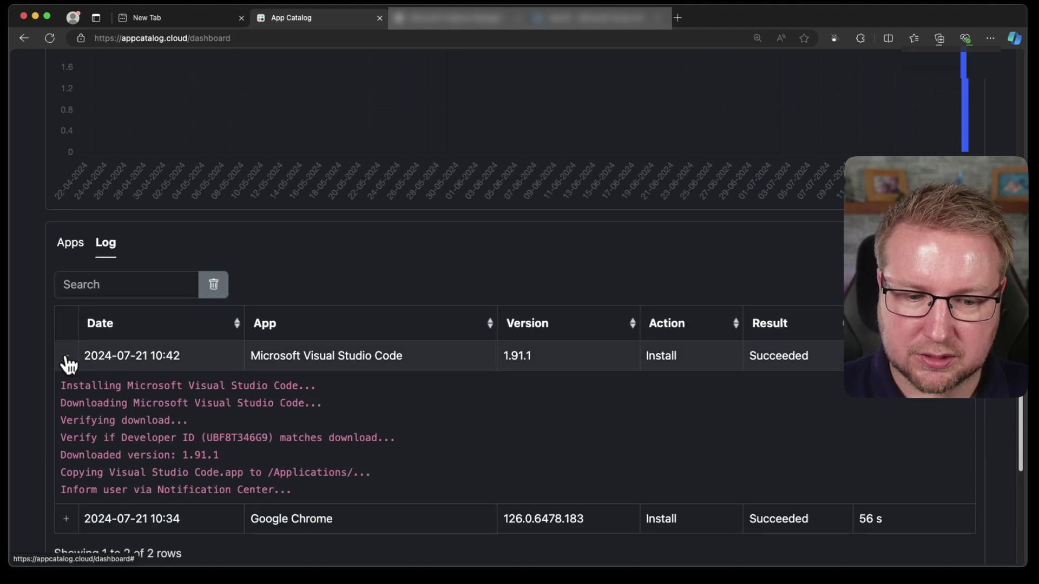
pyautogui.scroll(-3, 212, 375)
pyautogui.scroll(-3, 524, 291)
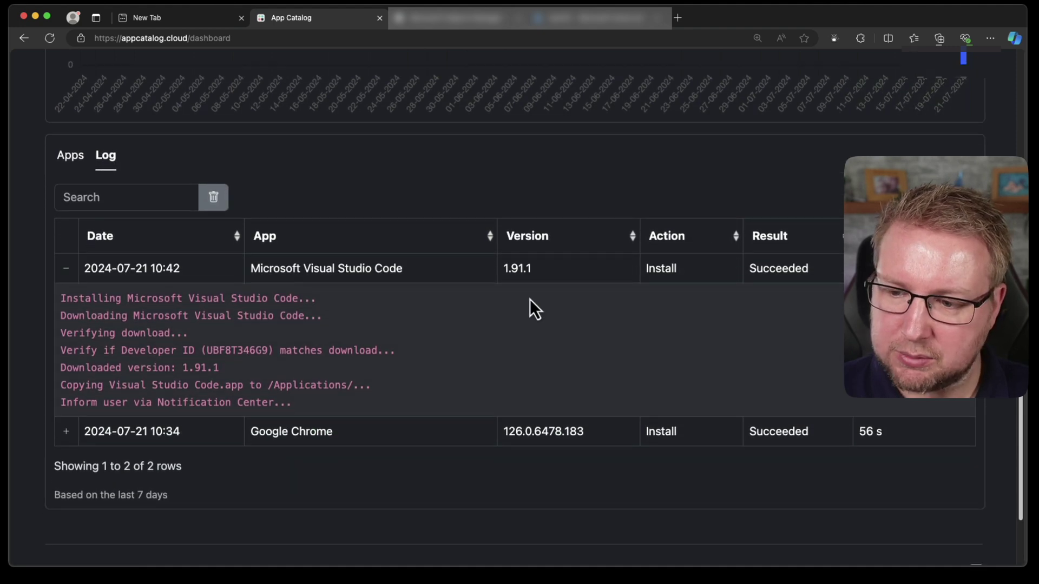
pyautogui.moveTo(317, 334); pyautogui.dragTo(160, 233)
pyautogui.click(476, 275)
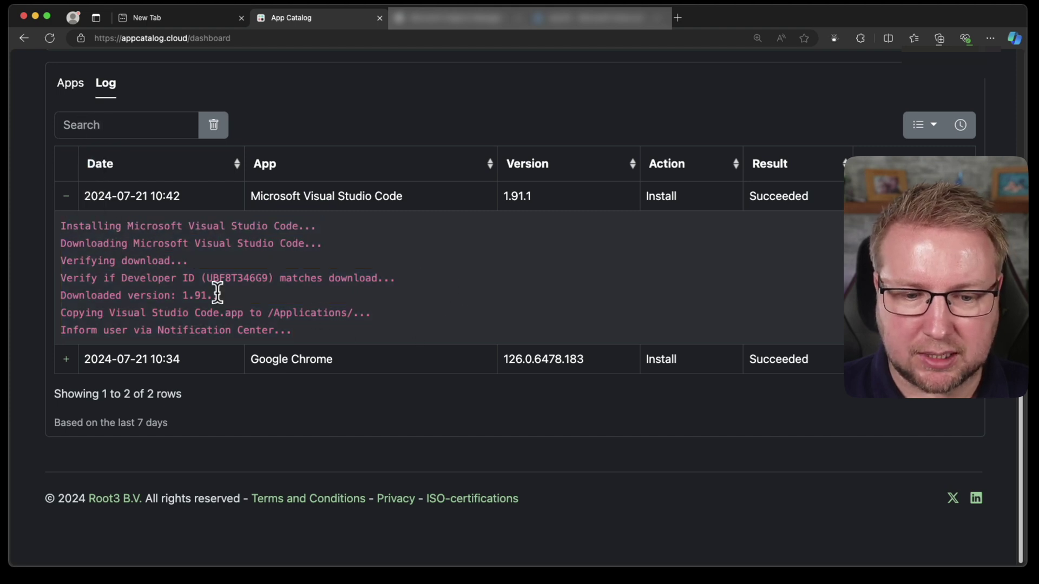
pyautogui.scroll(10, 338, 322)
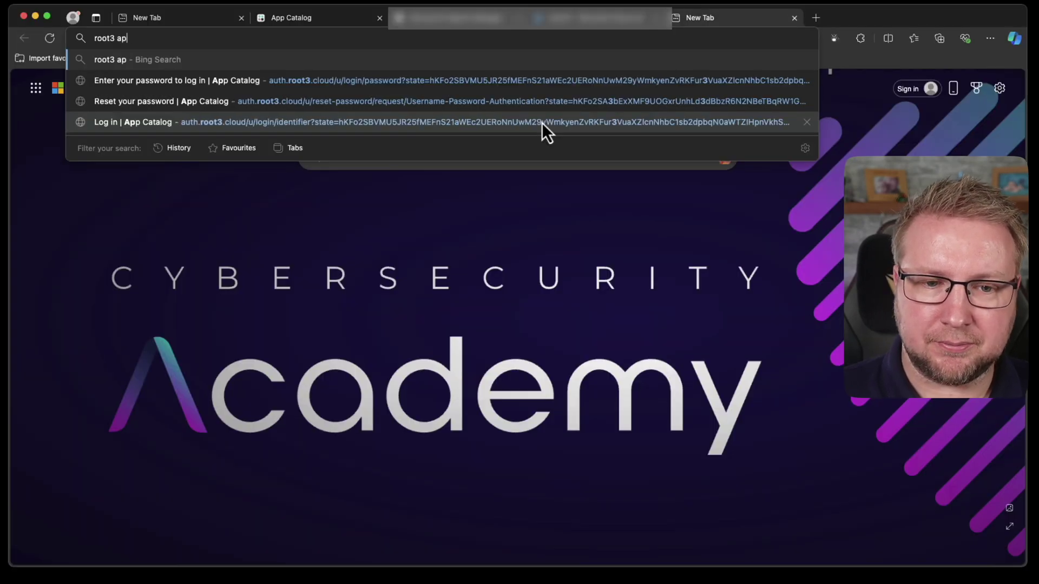
# Step: Open Root3's App Catalog page on root3.nl, accept cookies, and view its per-Mac pricing
pyautogui.press('Return')
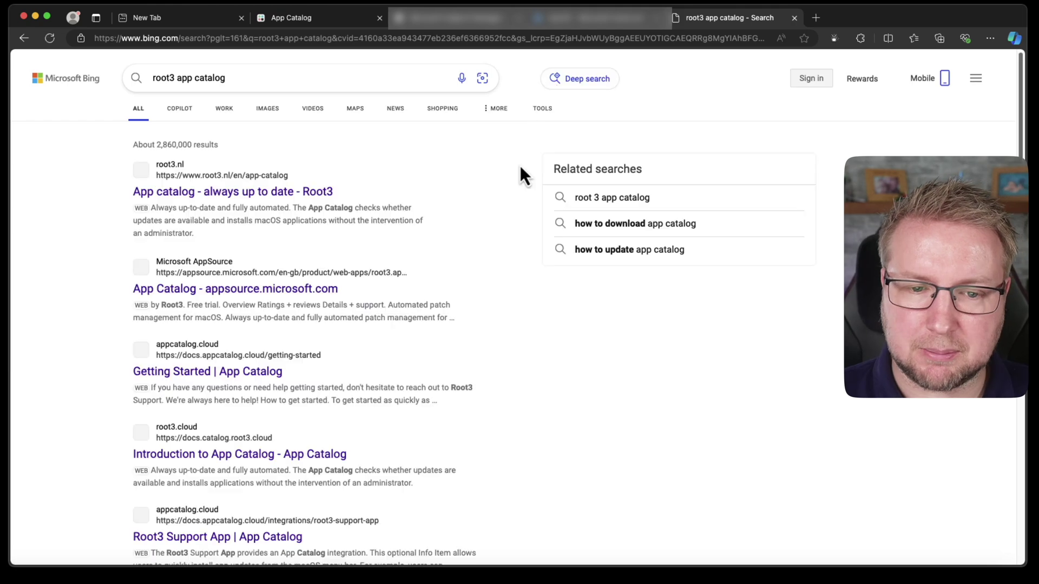
pyautogui.click(243, 194)
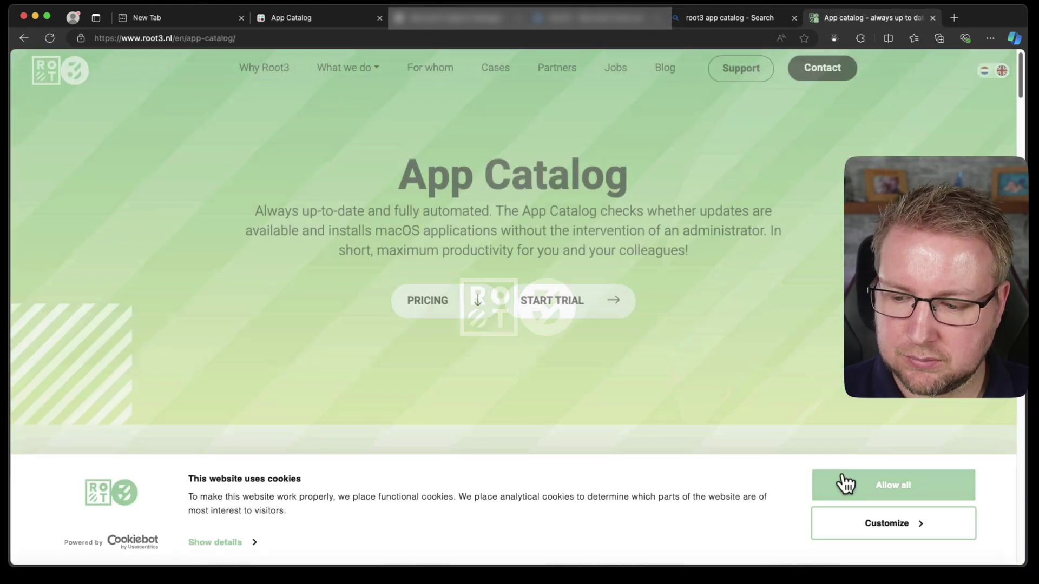
pyautogui.click(844, 483)
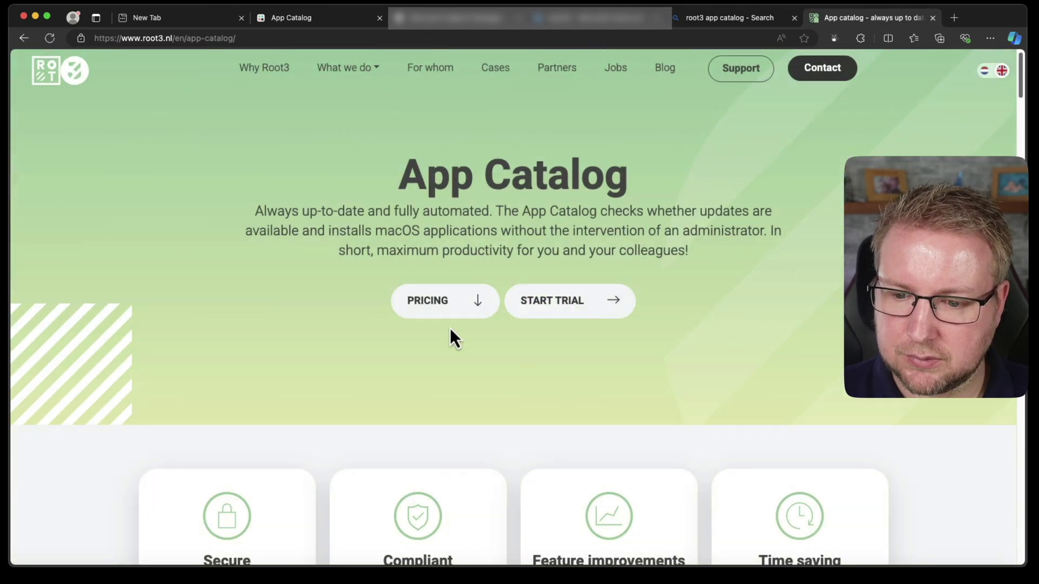
pyautogui.click(433, 306)
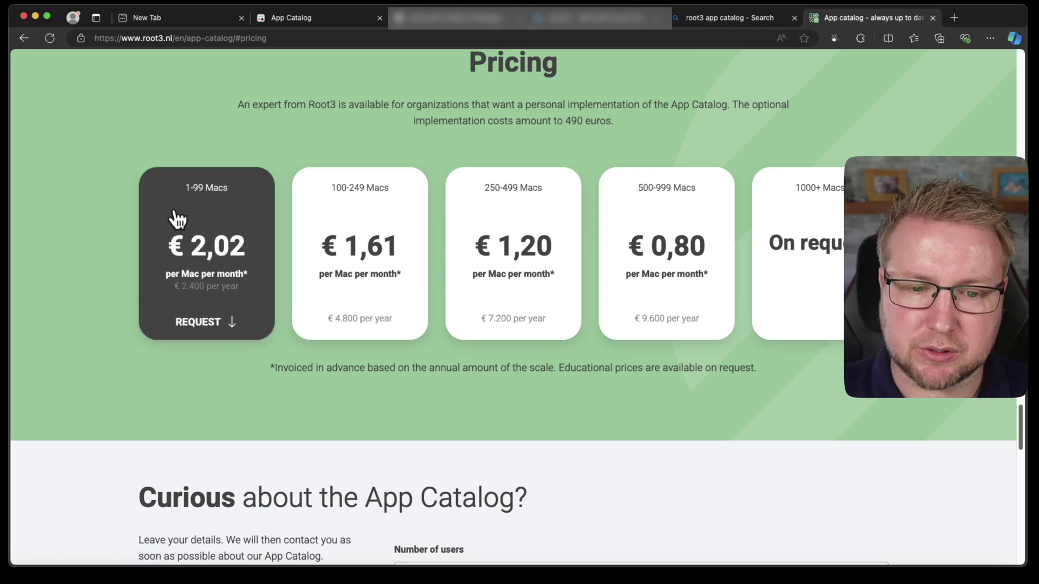
pyautogui.scroll(3, 273, 134)
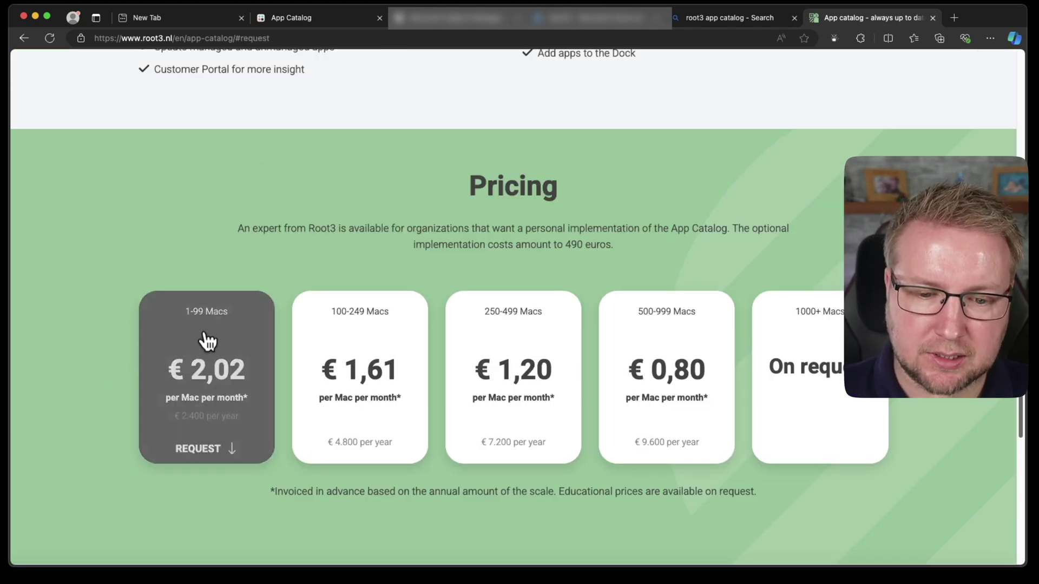